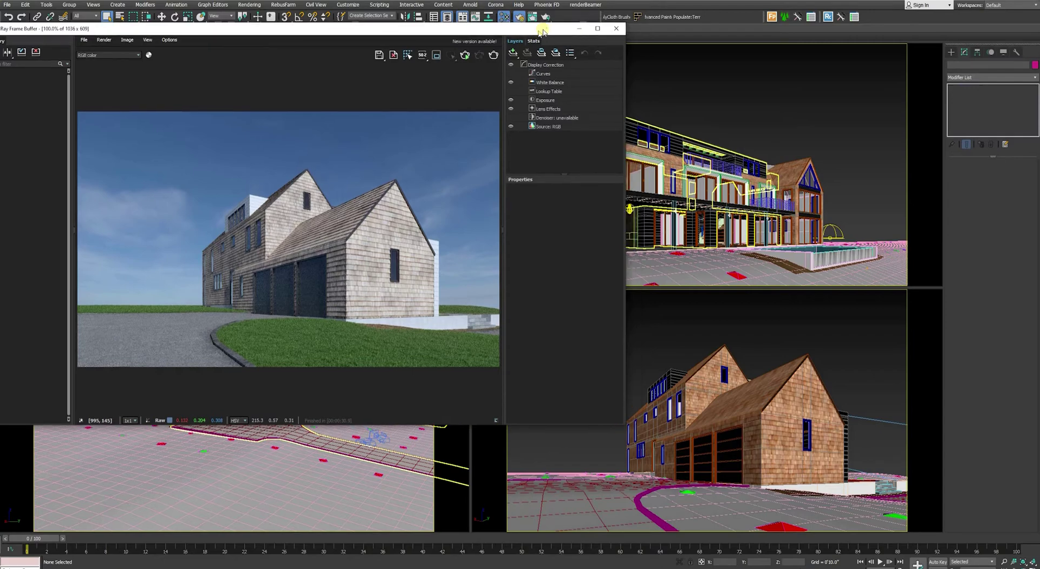
- Pan the Top viewport across the house site after closing the V-Ray render
middle_click_drag(441, 162, 301, 63)
- Create a Forest Pro scatter by picking the terrain outline spline in the Top view
scroll(293, 189, "down", 2)
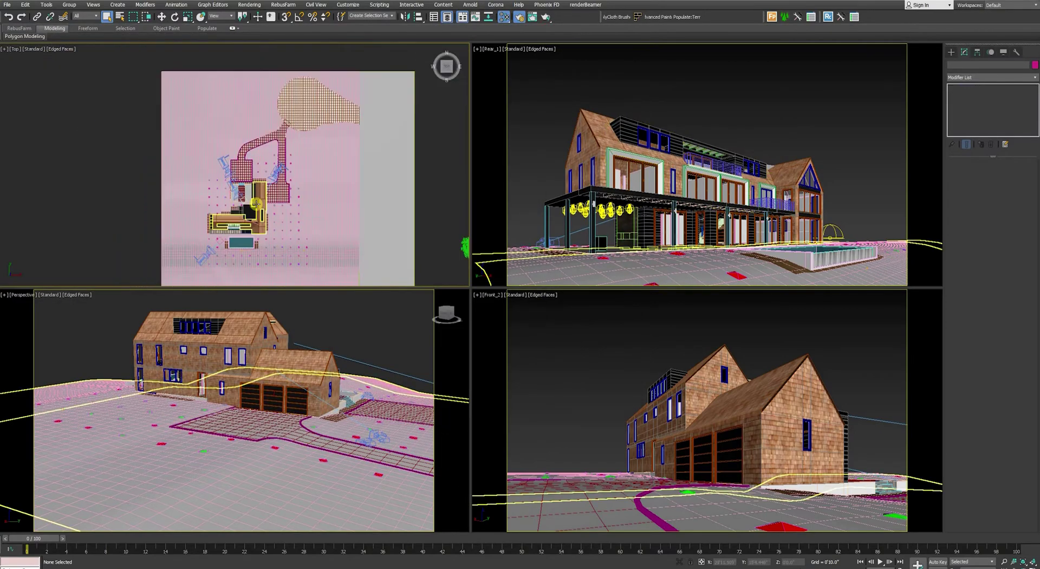
scroll(297, 195, "up", 10)
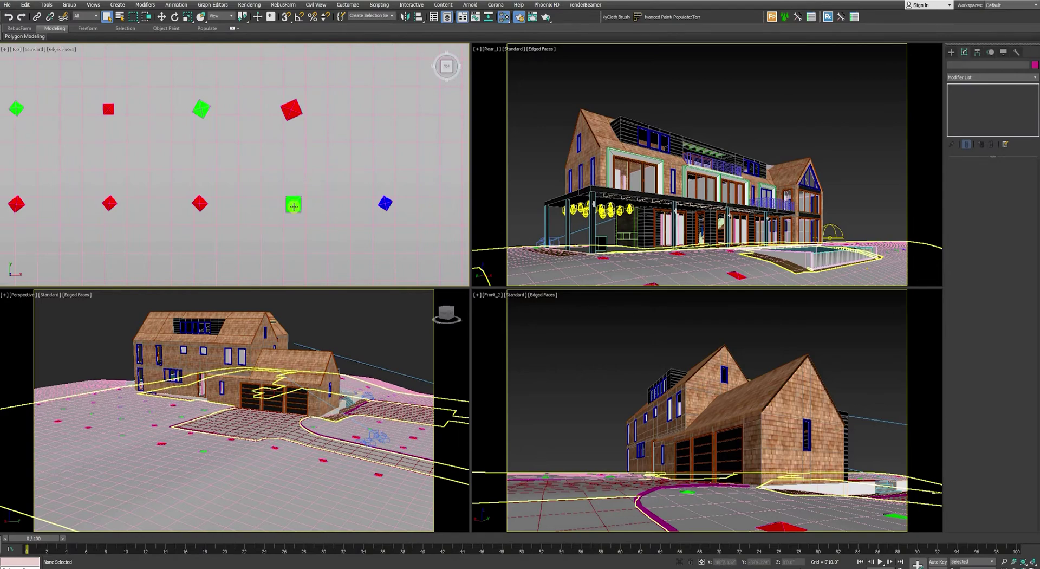
scroll(293, 207, "up", 2)
scroll(230, 194, "down", 2)
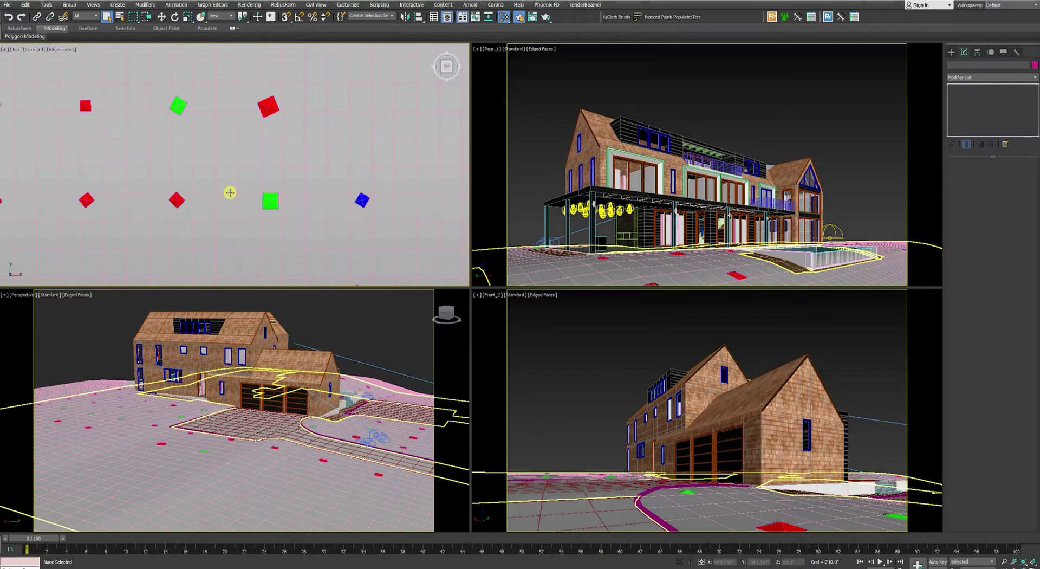
scroll(274, 189, "down", 2)
left_click(949, 53)
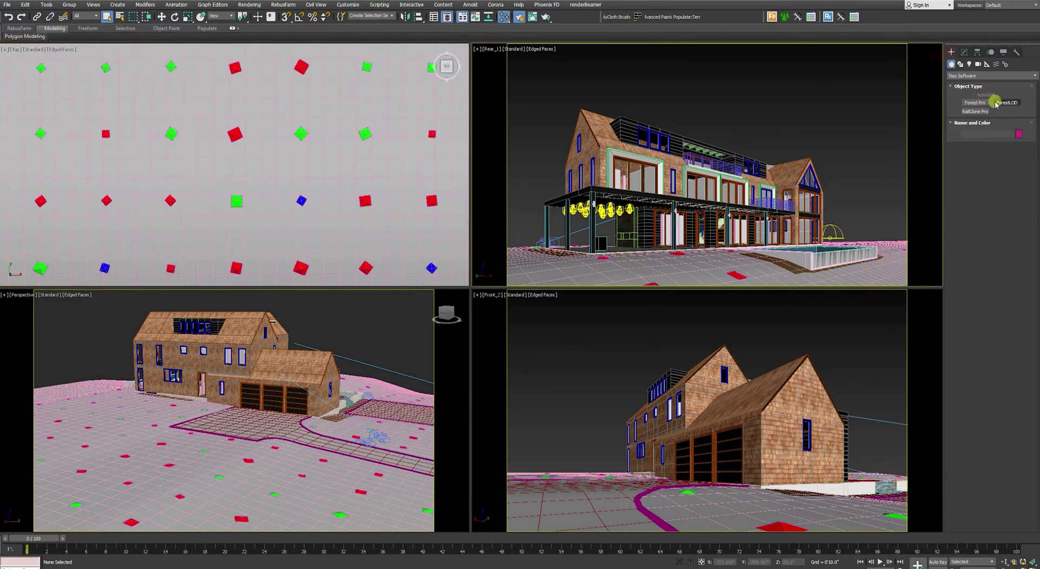
left_click(981, 103)
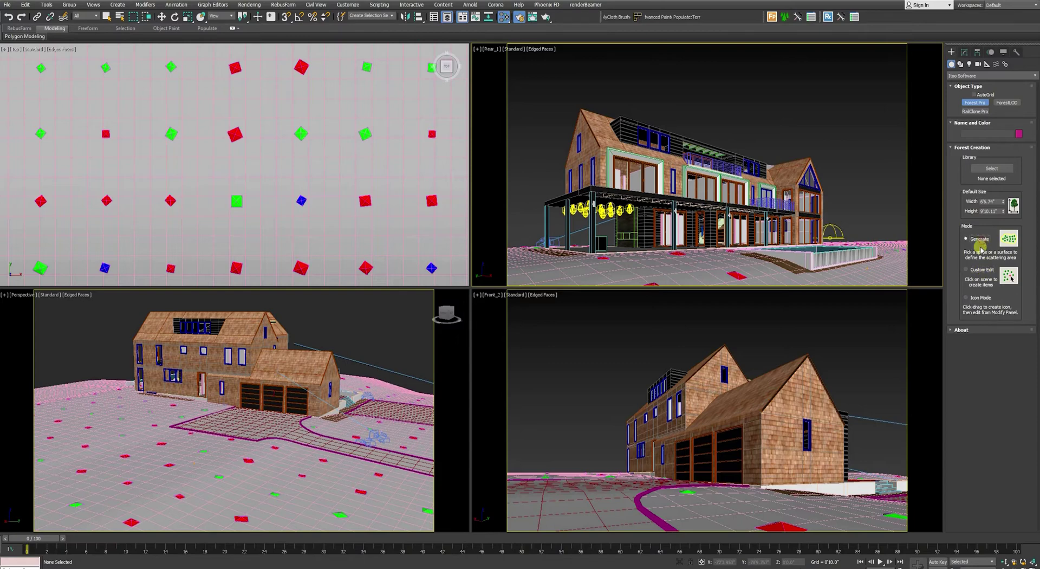
scroll(262, 165, "down", 5)
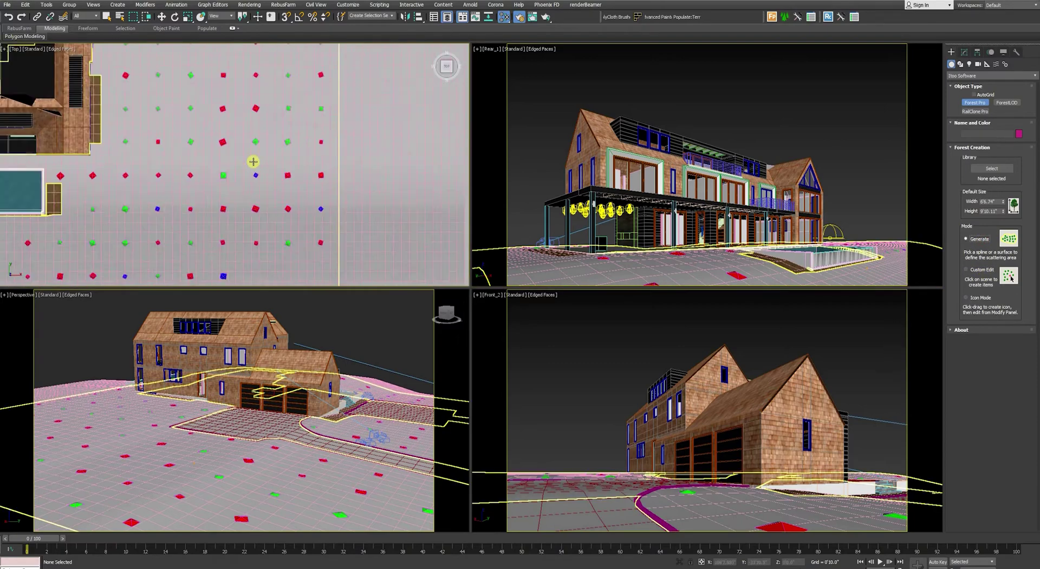
scroll(276, 184, "up", 1)
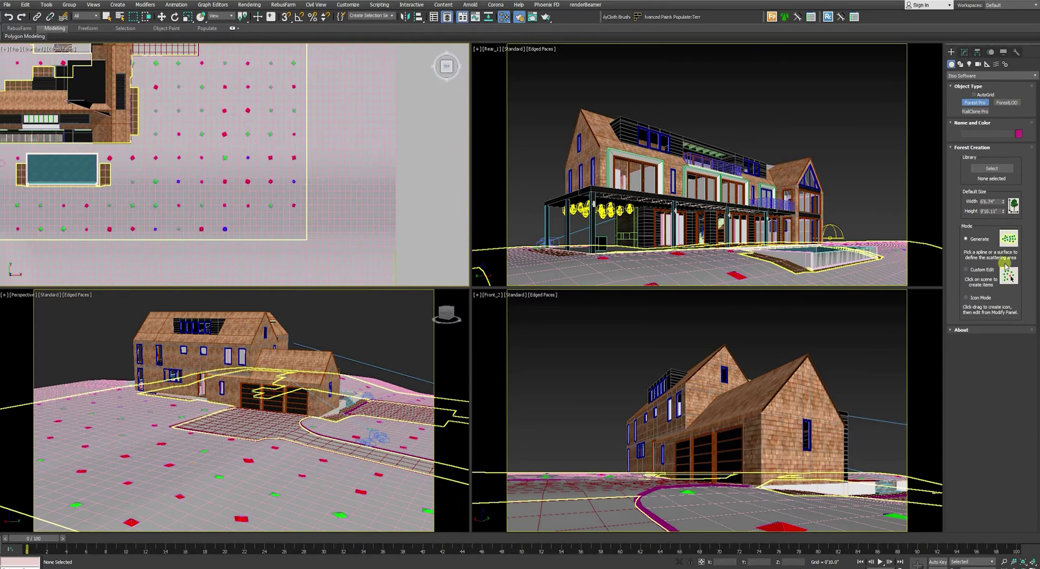
left_click(337, 193)
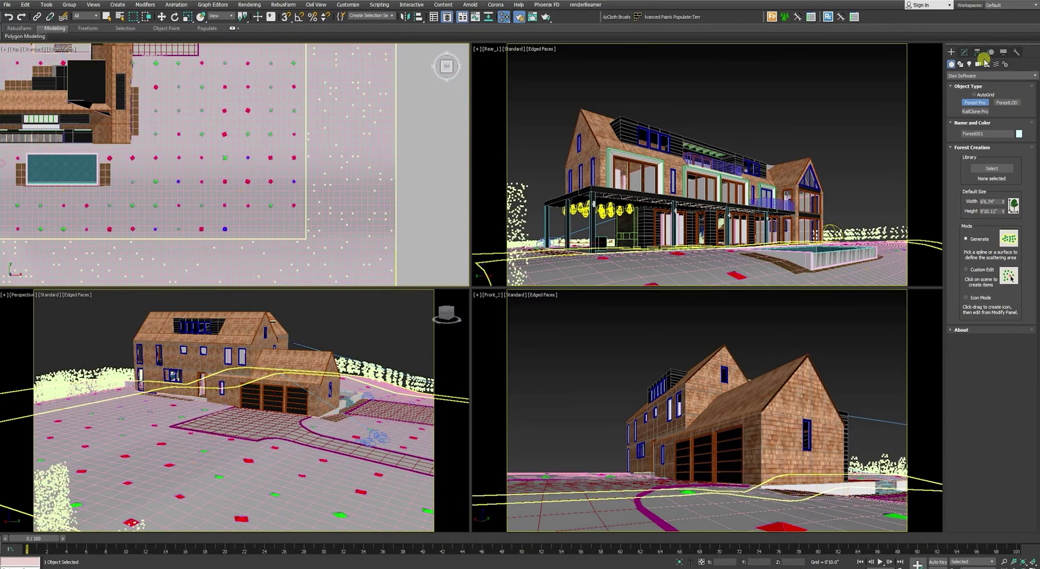
left_click(964, 52)
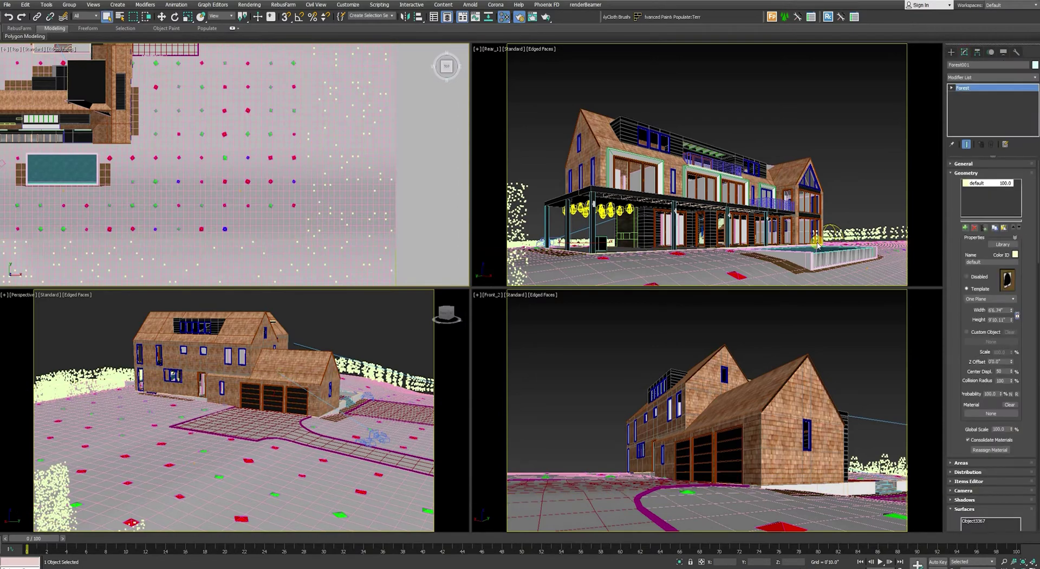
- Rename Forest001 to 'Forest - Short Trees'
left_click_drag(963, 64, 1009, 65)
left_click_drag(954, 409, 952, 293)
left_click_drag(952, 348, 953, 278)
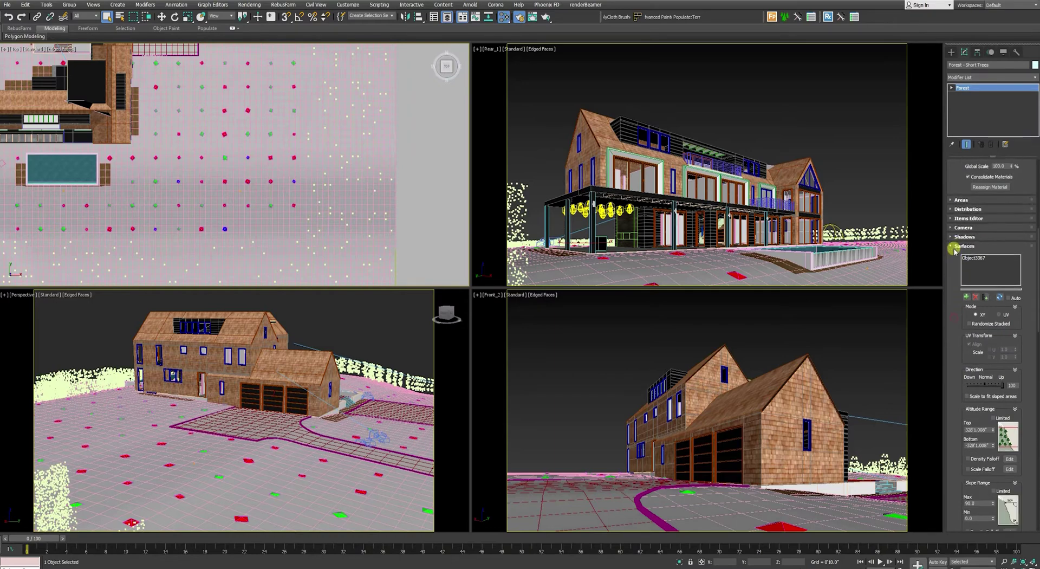
- Add Plane005 to the forest's Surfaces list as the ground for the trees
left_click(966, 296)
scroll(287, 234, "up", 5)
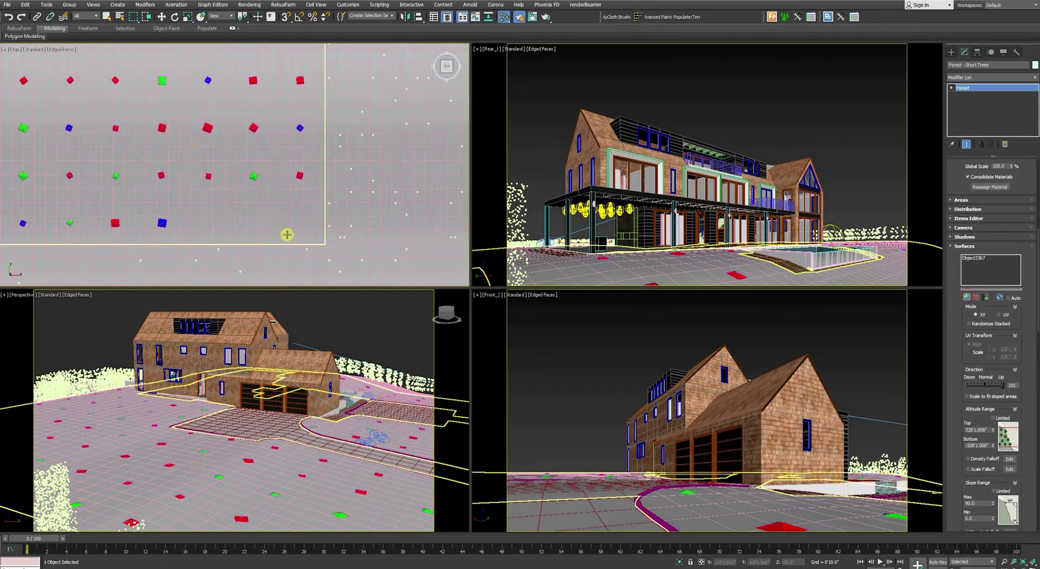
left_click(277, 215)
scroll(278, 216, "down", 4)
scroll(314, 210, "up", 2)
scroll(294, 143, "up", 2)
scroll(294, 144, "down", 3)
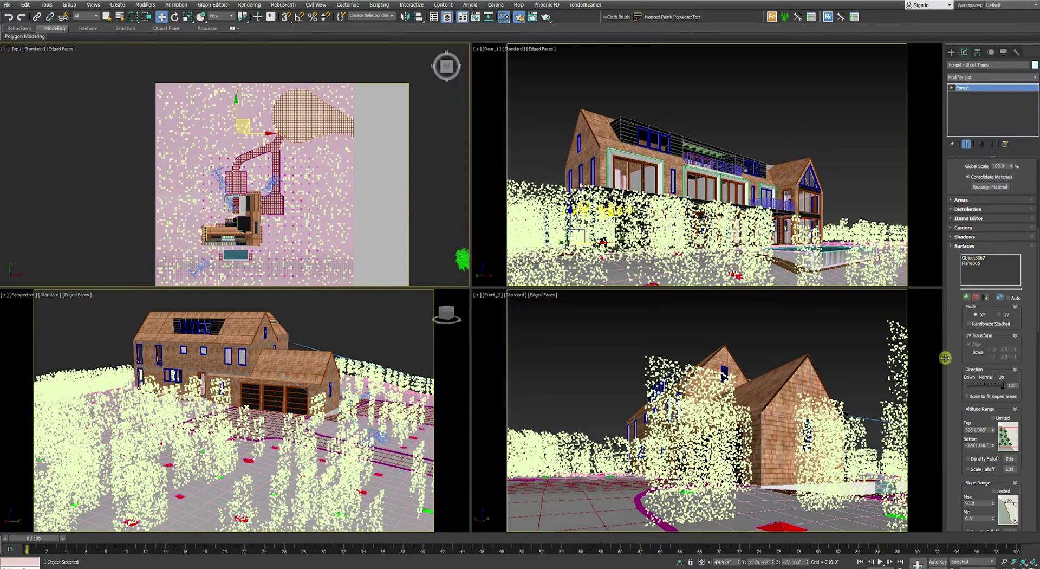
- Enable random Rotation and random Scale in the short trees' Transform rollout
left_click_drag(953, 374, 946, 103)
left_click_drag(949, 301, 957, 224)
left_click_drag(957, 291, 956, 226)
left_click_drag(956, 262, 955, 304)
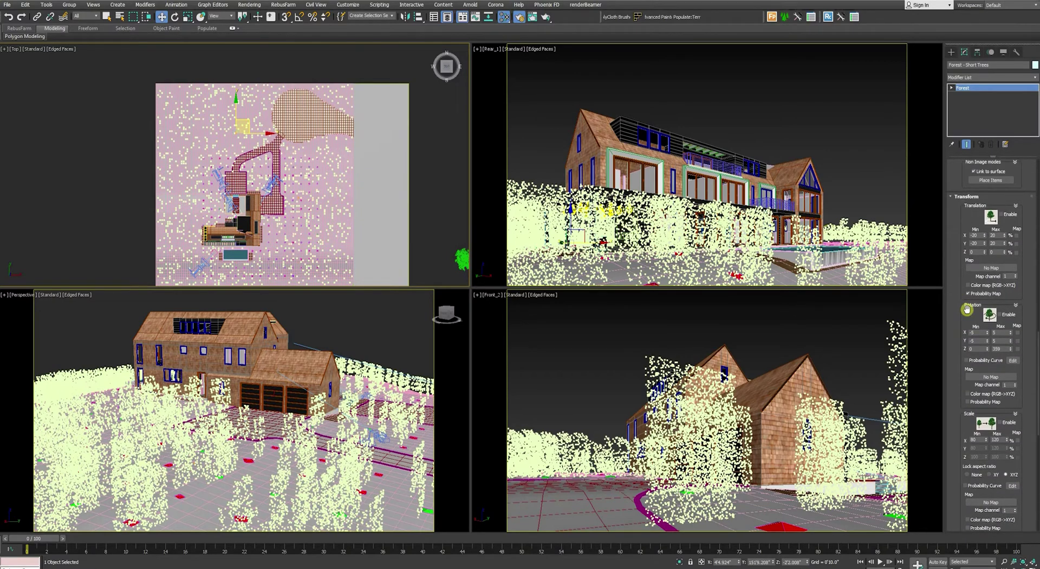
left_click(999, 315)
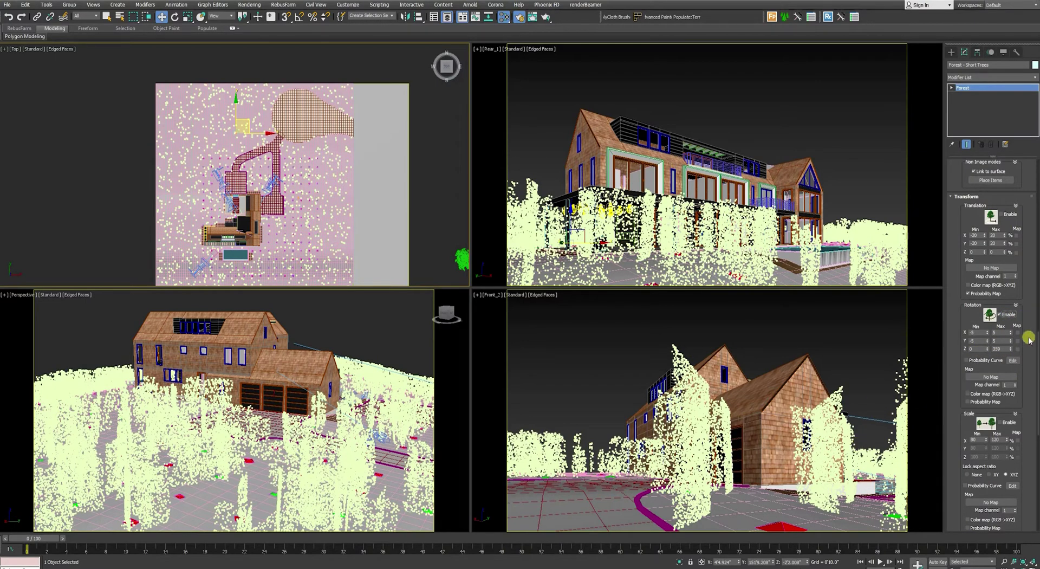
left_click_drag(958, 351, 949, 273)
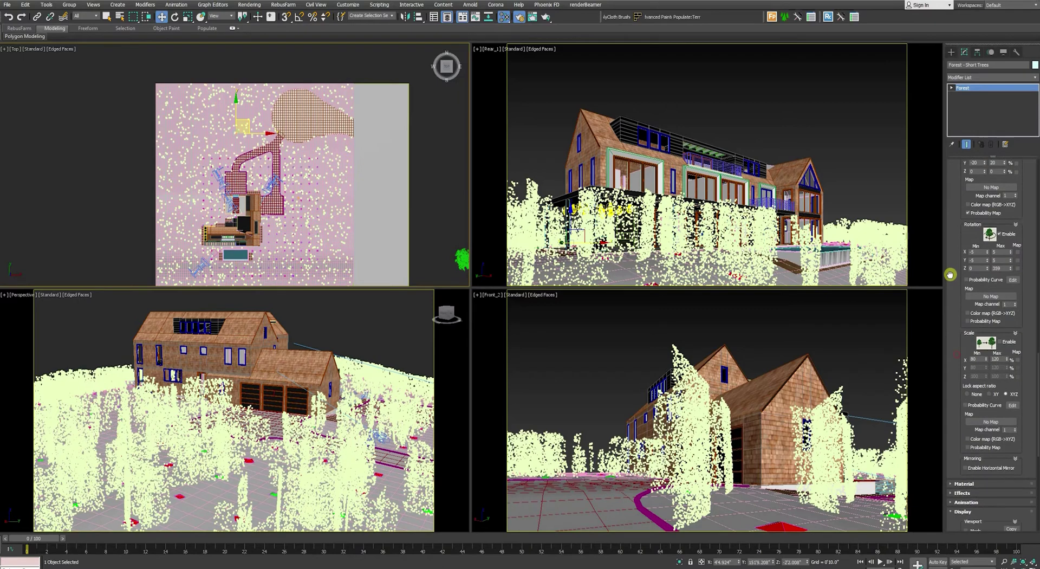
left_click(1000, 341)
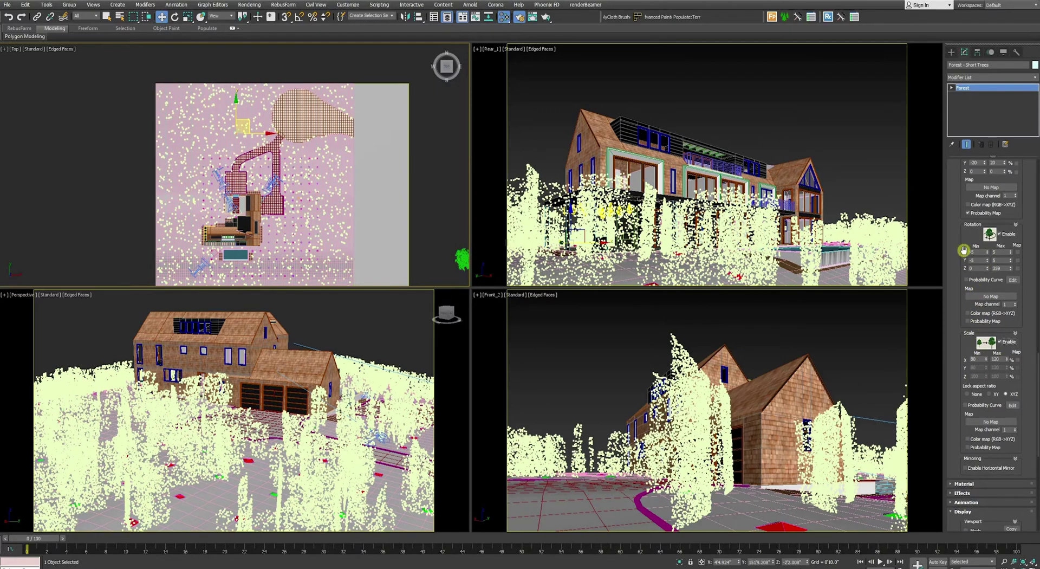
- Expand the Areas rollout to show the forest's scatter areas
scroll(959, 228, "up", 10)
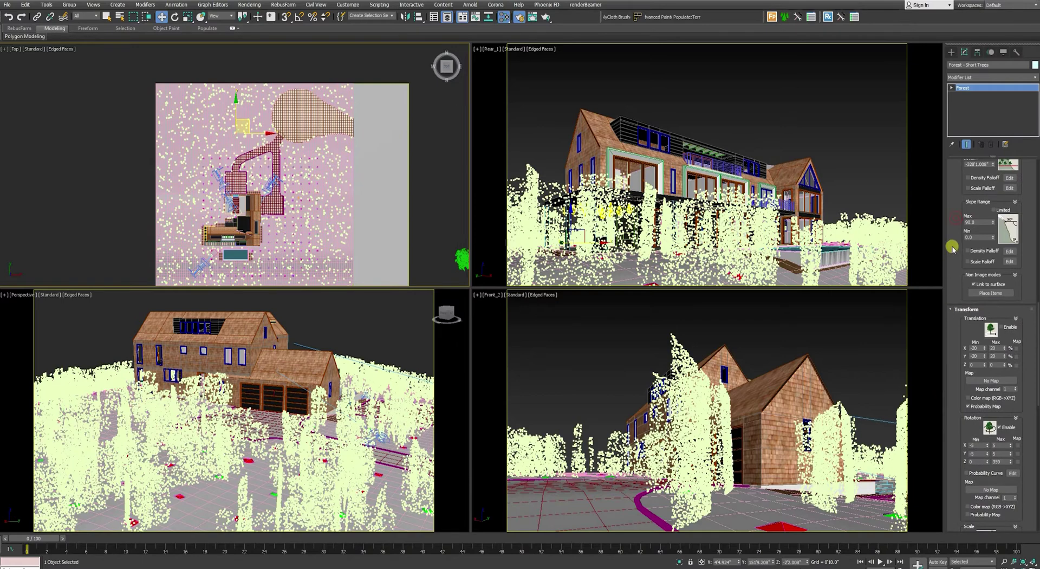
scroll(971, 263, "up", 5)
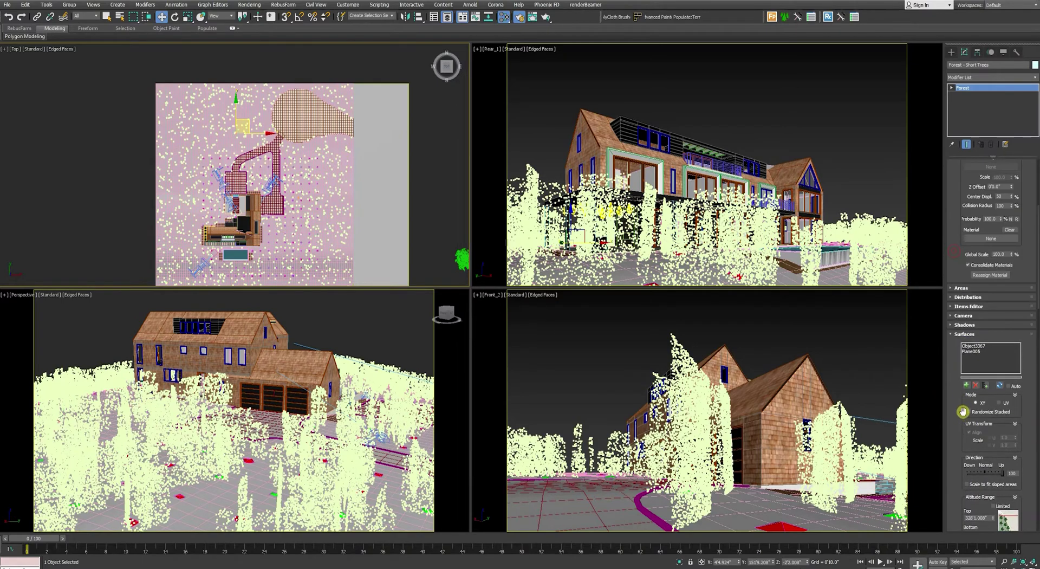
left_click_drag(951, 214, 962, 531)
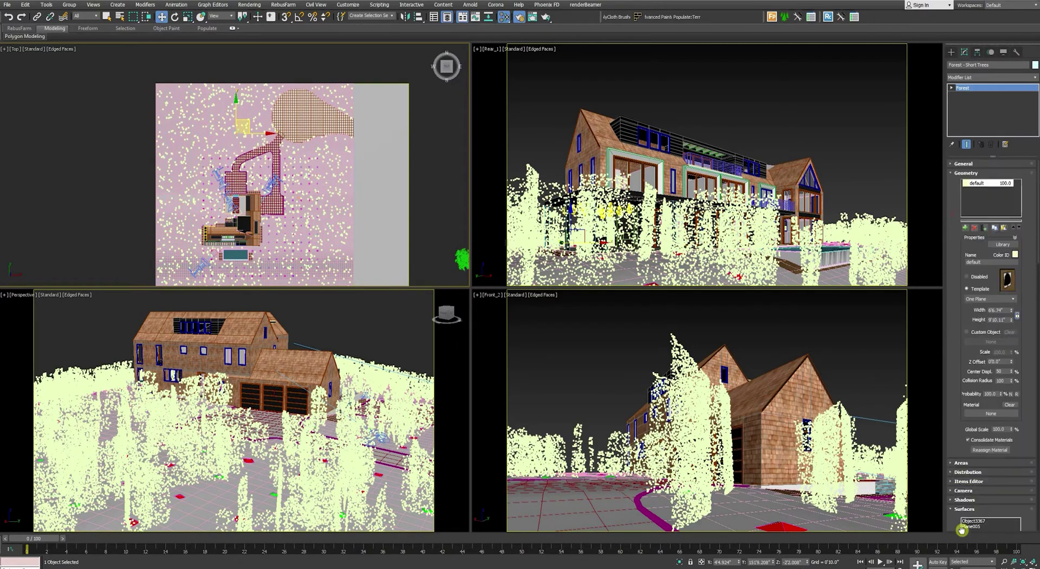
left_click_drag(952, 424, 953, 291)
left_click(958, 329)
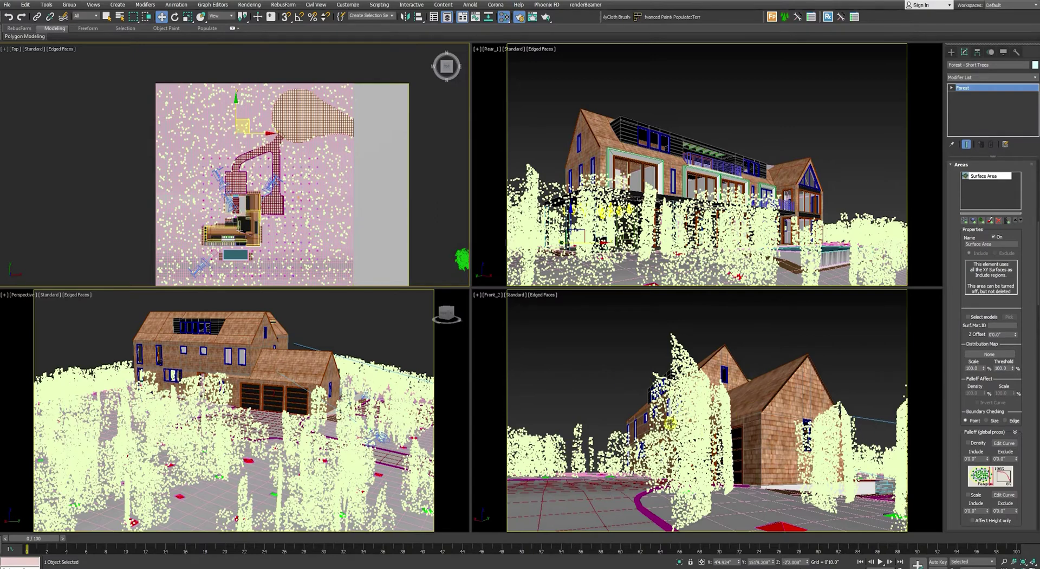
- Turn off the Surface Area, then frame the Forest icon in the Top view
scroll(347, 111, "down", 4)
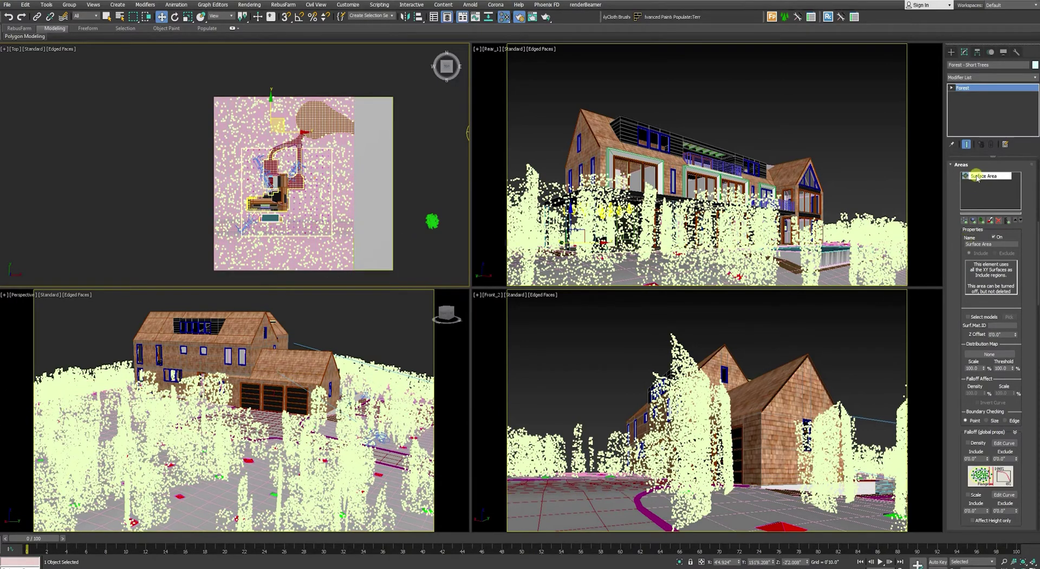
left_click(997, 237)
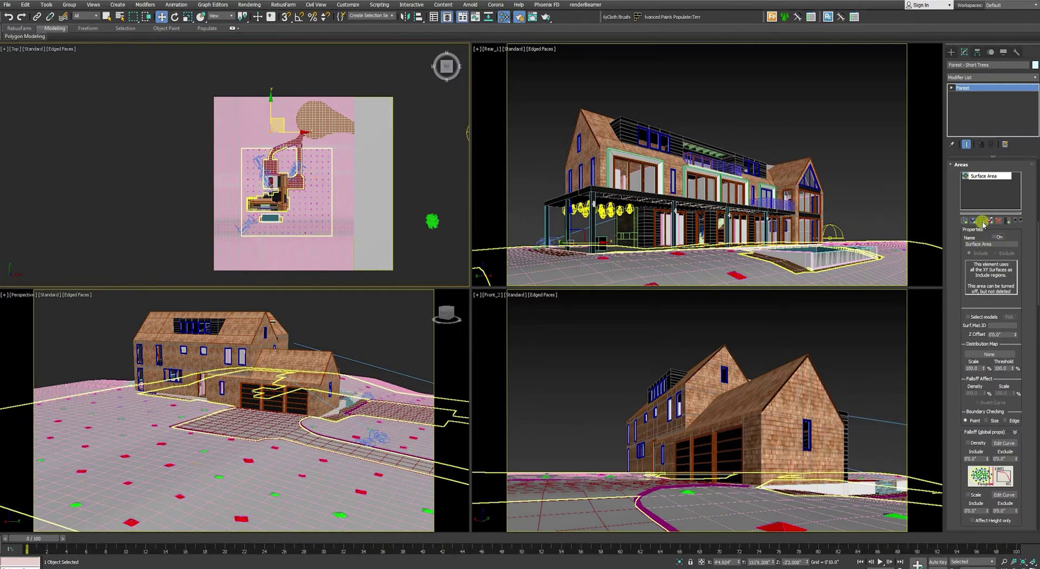
left_click_drag(958, 239, 958, 504)
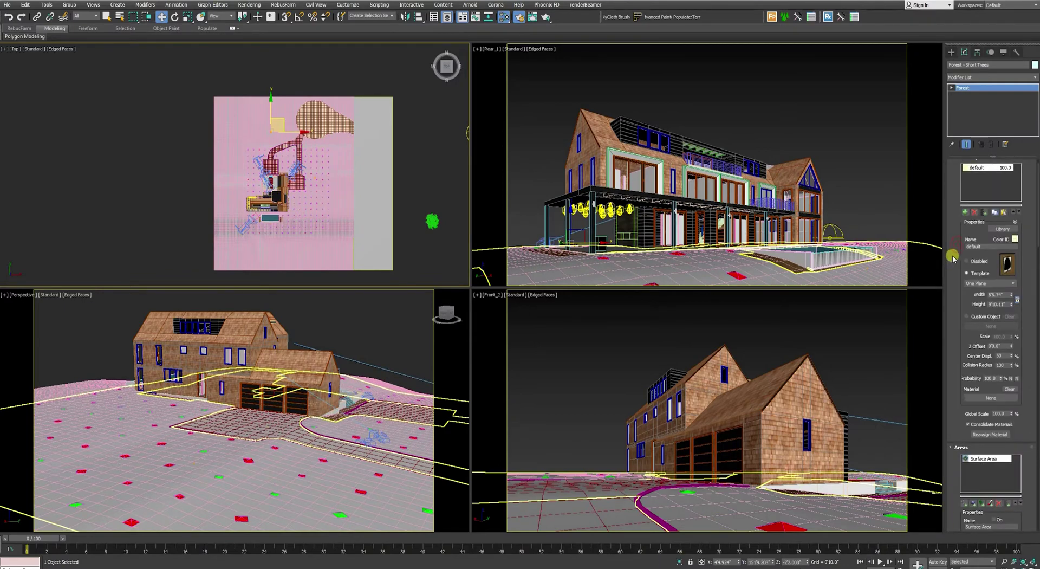
left_click_drag(958, 255, 958, 396)
left_click(962, 96)
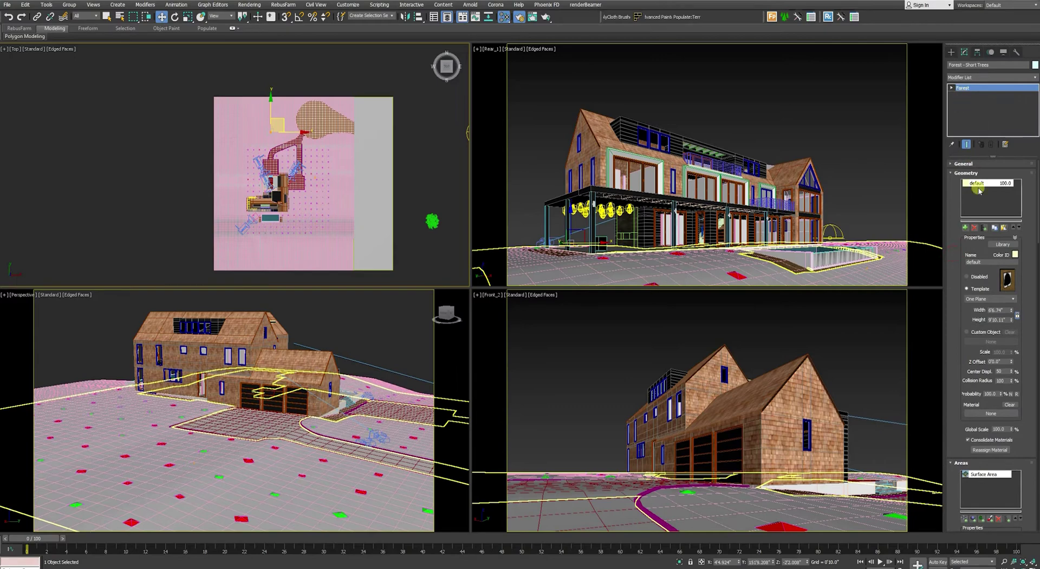
middle_click_drag(442, 232, 332, 191)
scroll(332, 192, "up", 3)
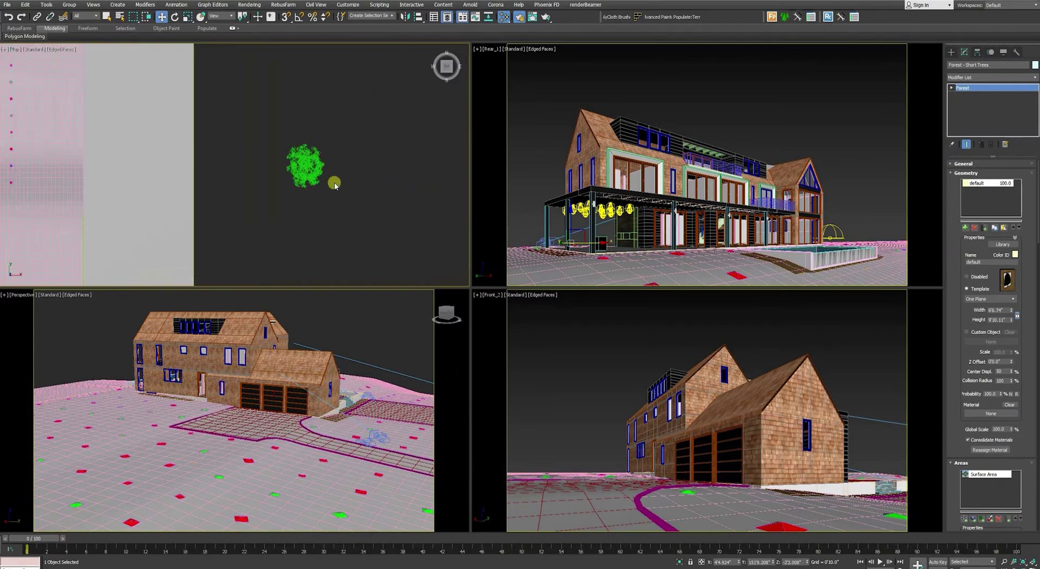
- Import Quercus ilex 01_02 from the Forest Library, rescaling XRef objects to scene units
left_click(1001, 244)
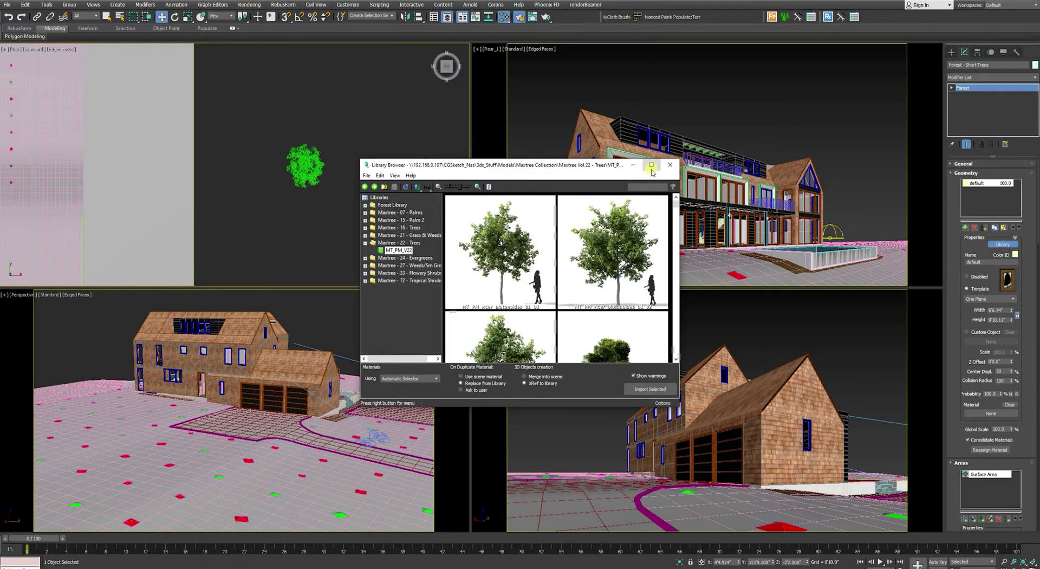
left_click(651, 165)
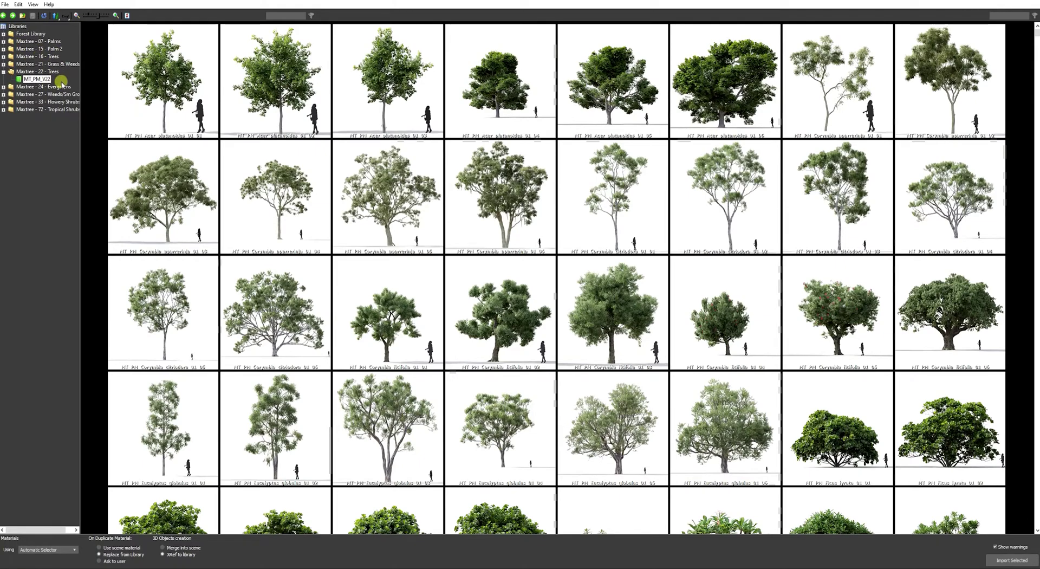
scroll(487, 309, "down", 1)
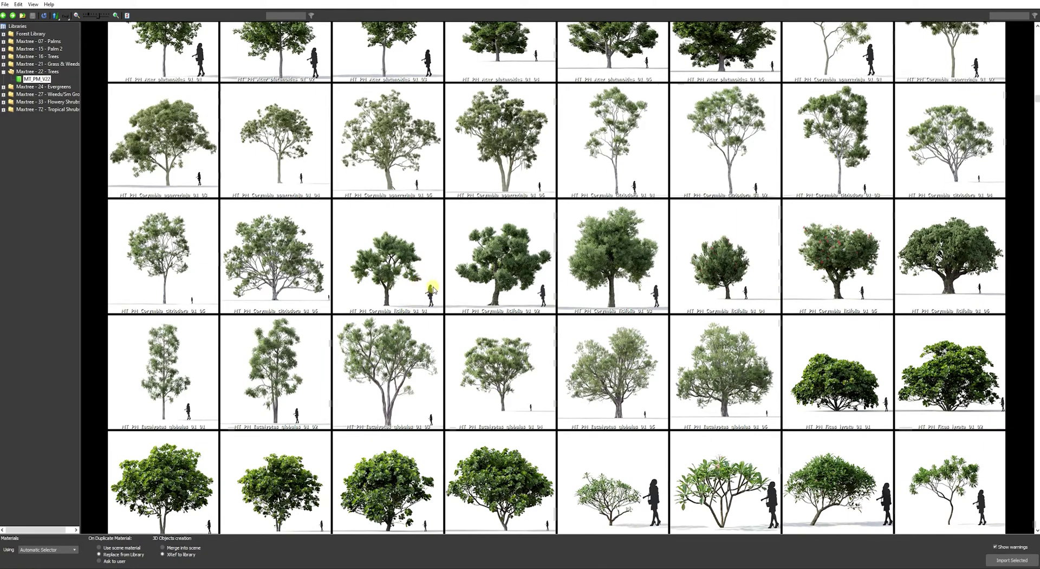
scroll(431, 289, "up", 1)
left_click(390, 324)
scroll(396, 320, "down", 4)
scroll(412, 276, "down", 2)
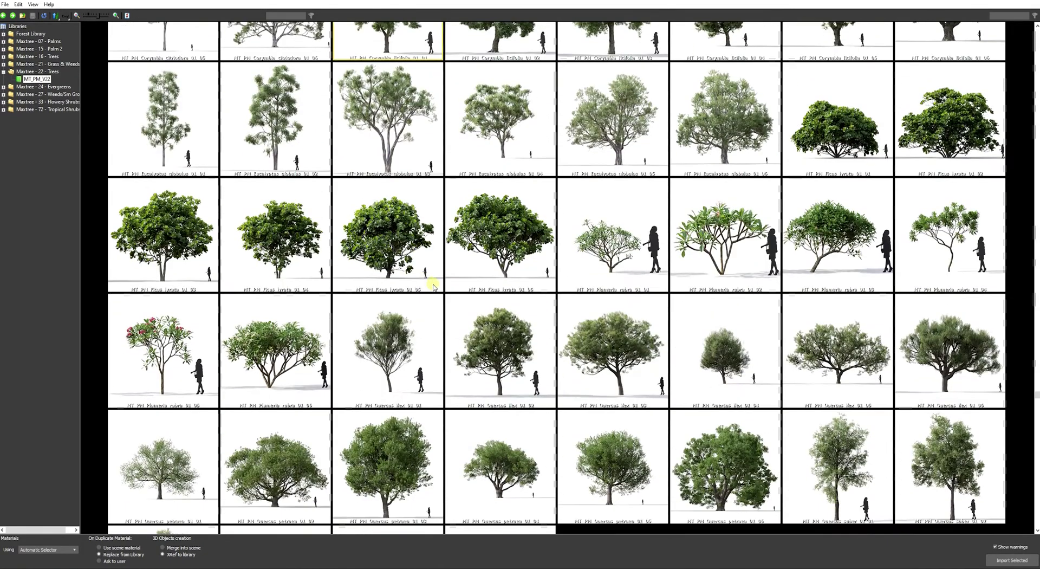
left_click(504, 365)
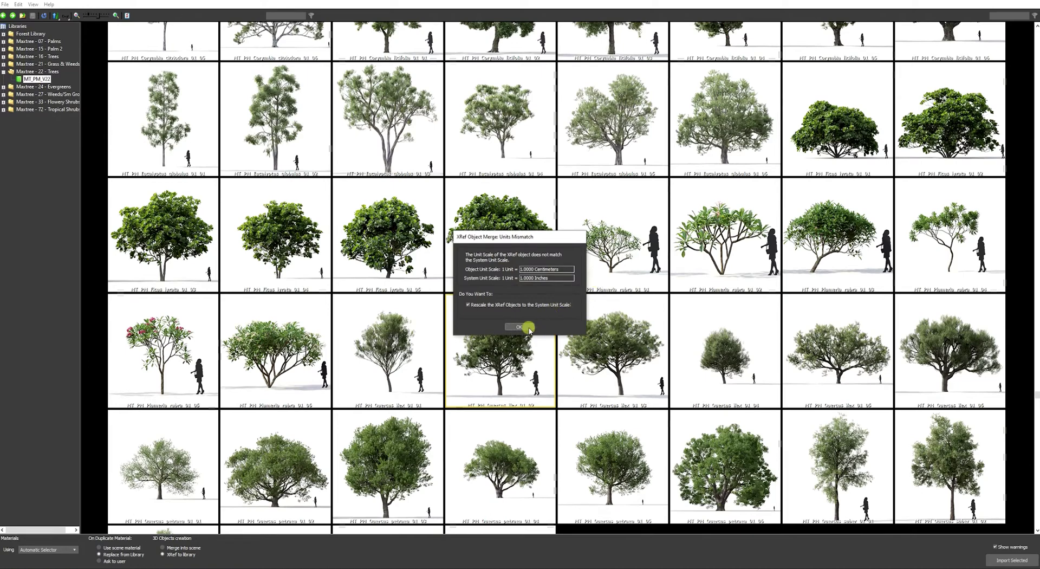
left_click(520, 327)
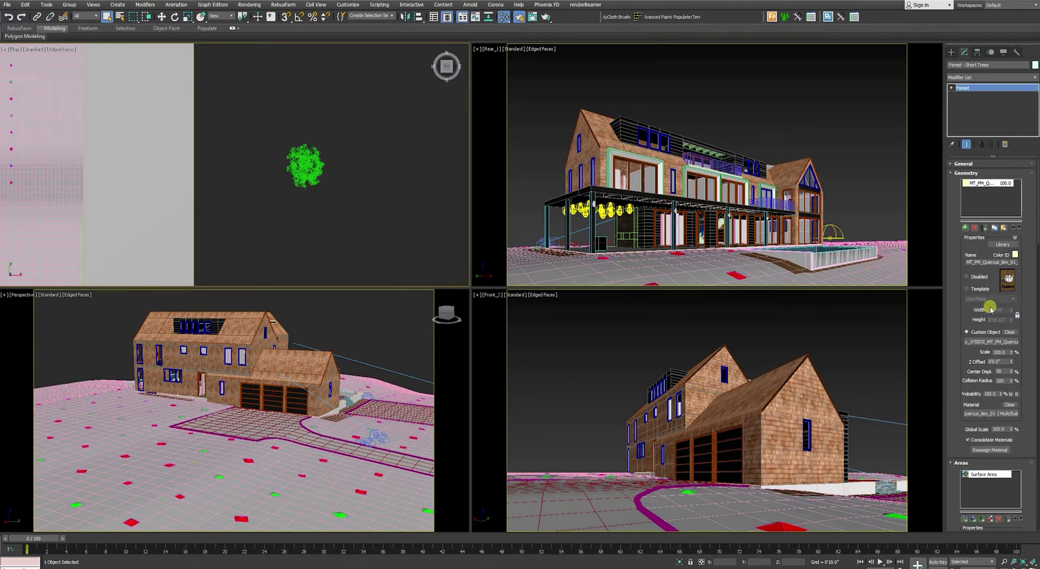
- Rename the Quercus item Small_Tree_1 and inspect the tree proxy in Perspective view
left_click(1003, 261)
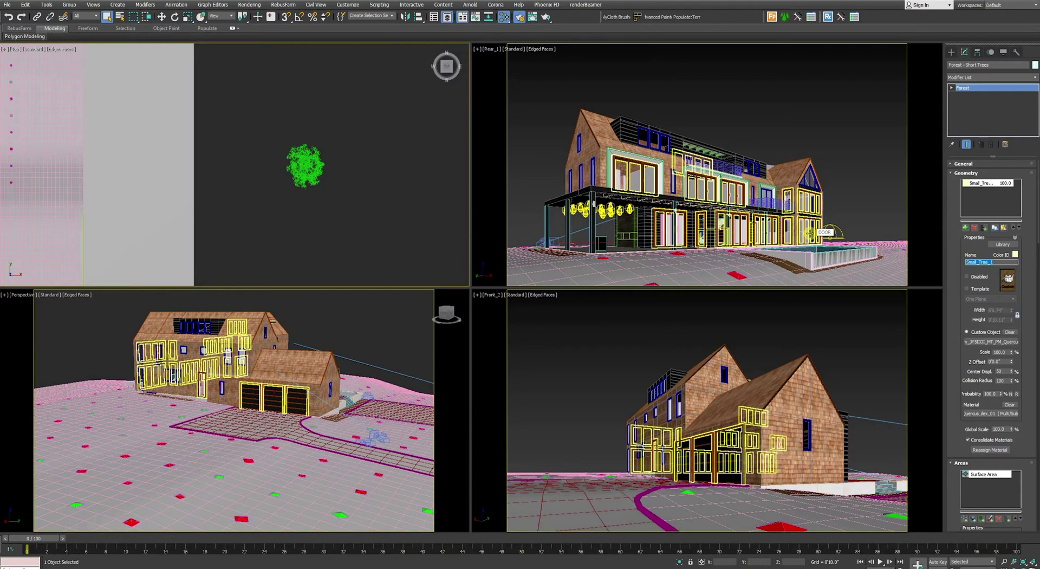
left_click_drag(348, 116, 308, 186)
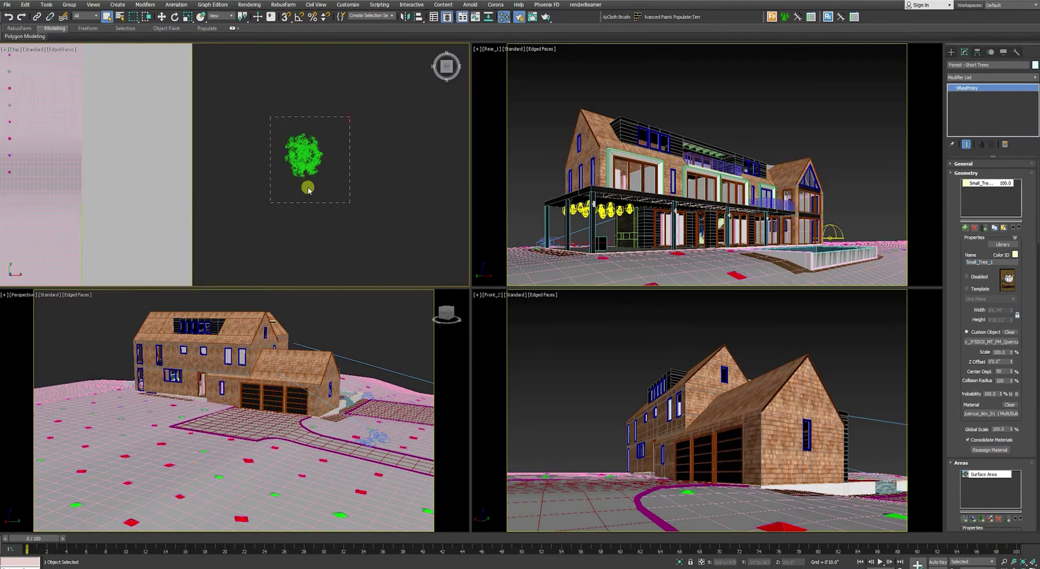
key("p")
scroll(309, 219, "up", 3)
scroll(315, 166, "down", 3)
scroll(317, 165, "up", 5)
middle_click_drag(260, 174, 288, 180)
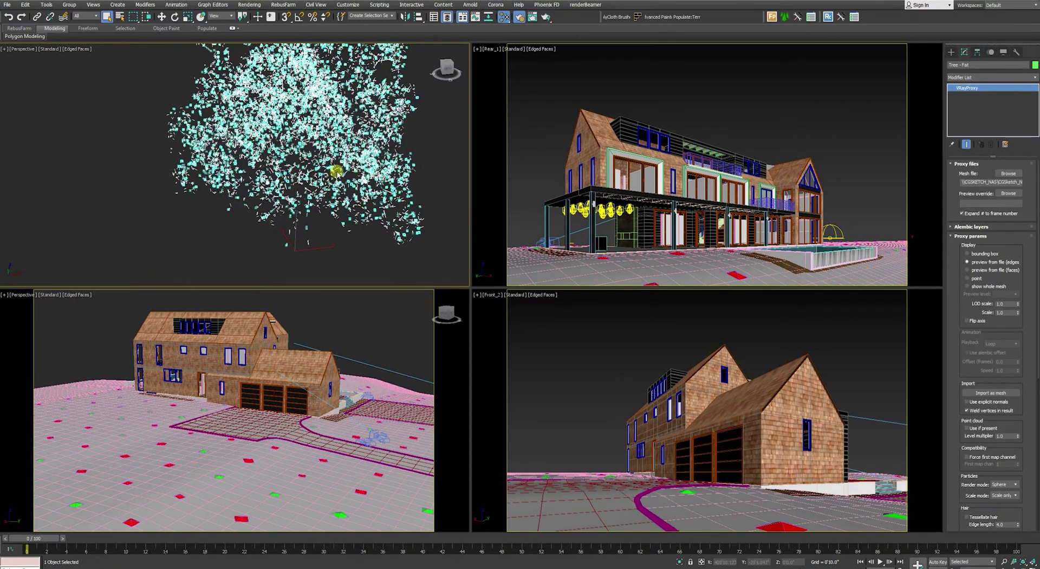
scroll(336, 171, "down", 5)
middle_click_drag(227, 169, 191, 149, "alt")
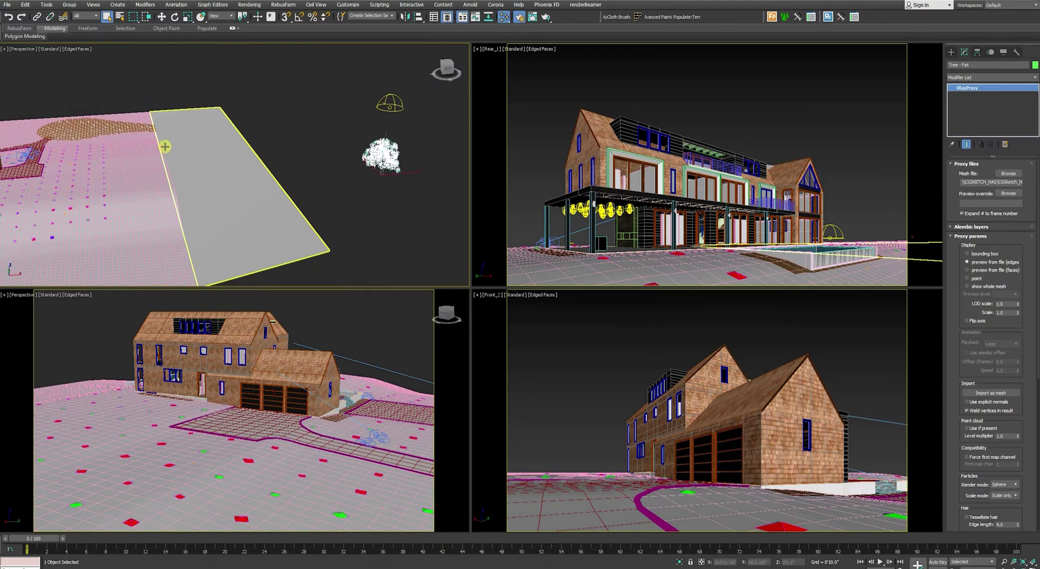
scroll(165, 146, "down", 5)
- Reselect the Forest - Short Trees object from the scene list
left_click(119, 17)
type("forest")
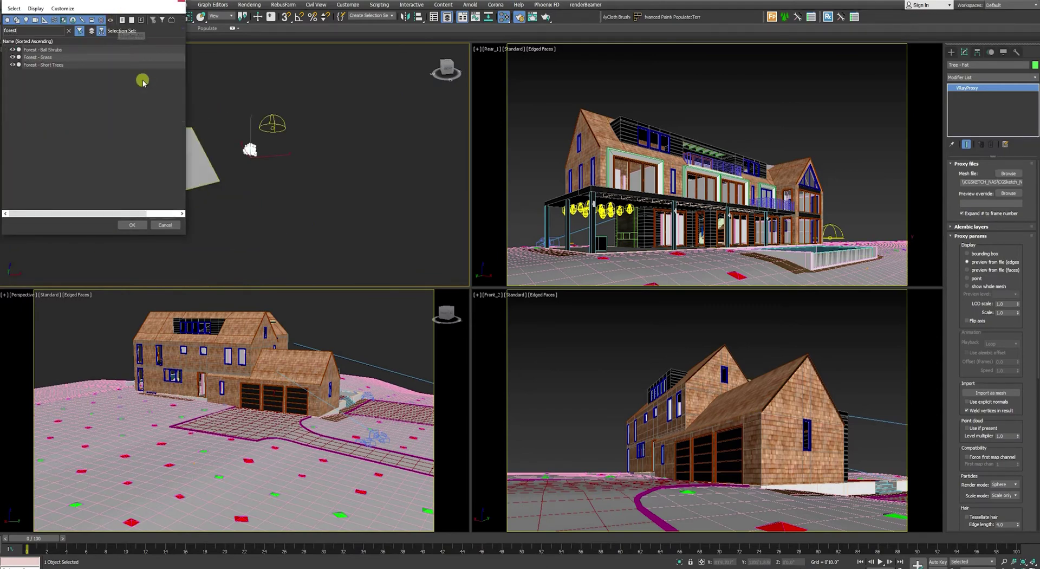
left_click(60, 65)
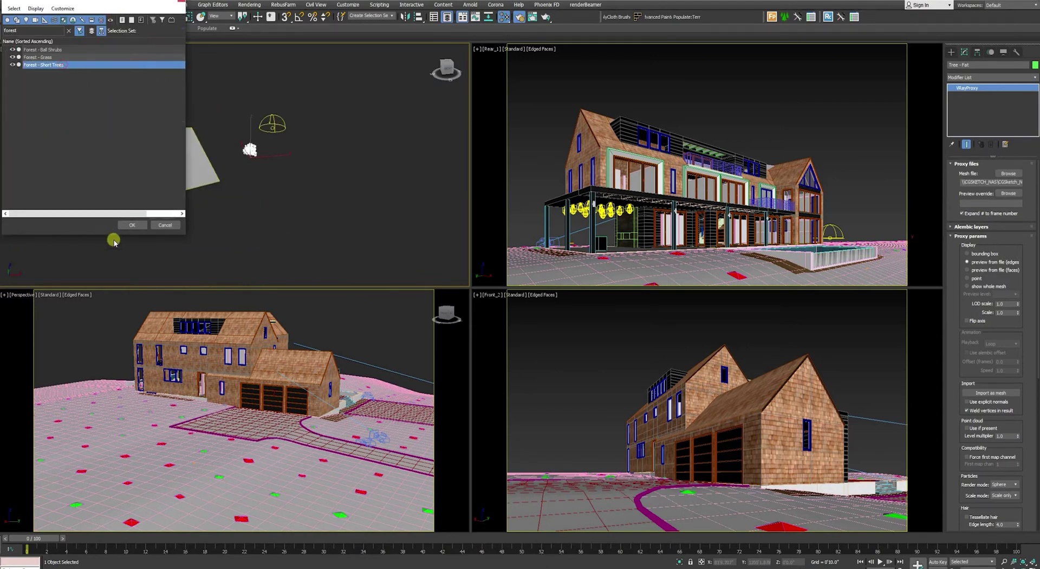
left_click(131, 226)
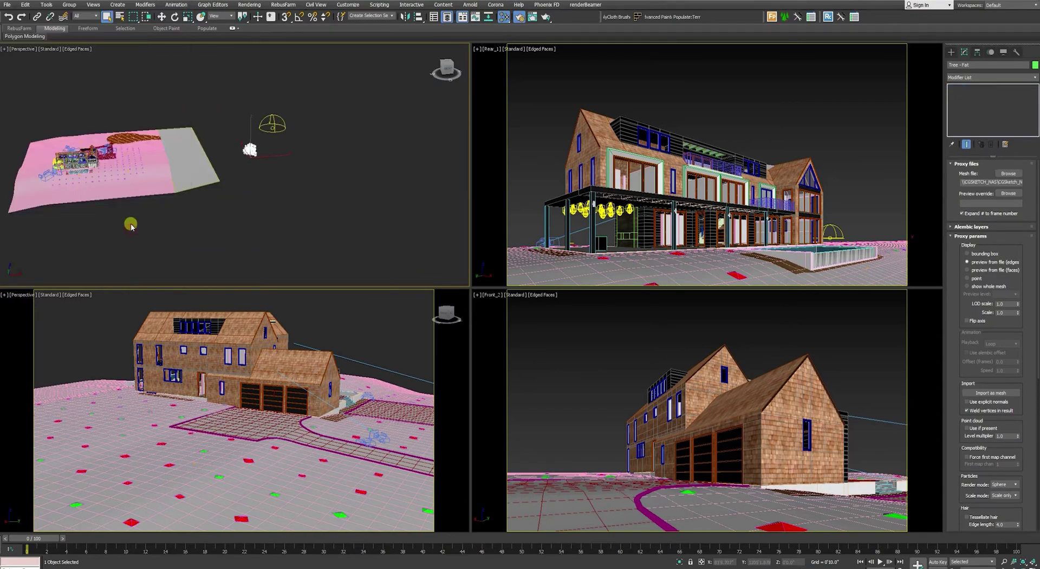
- Add the Tree - Fat proxy as a custom-object item named Small_Tree_2
left_click(956, 186)
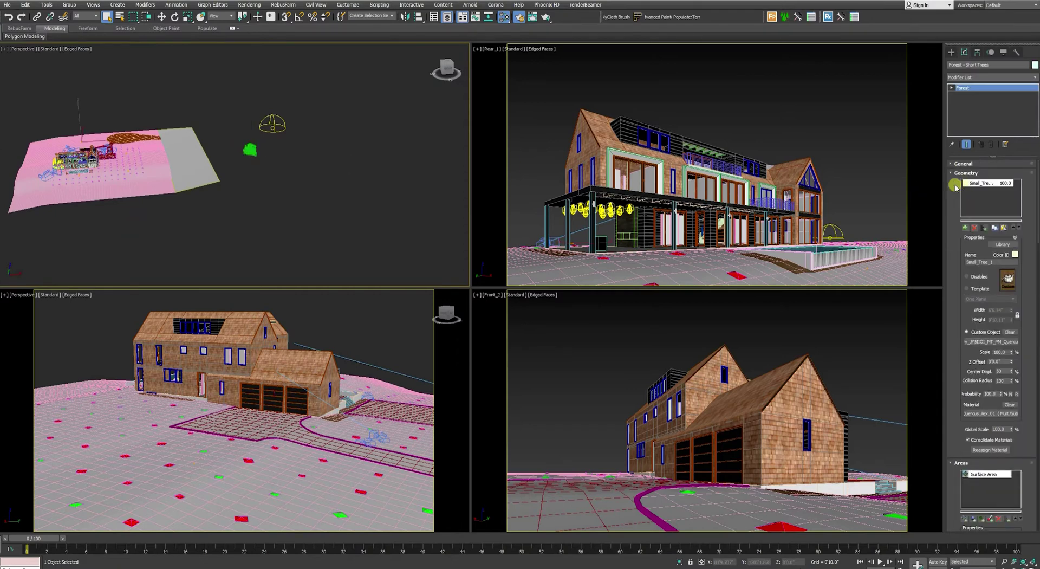
left_click(965, 227)
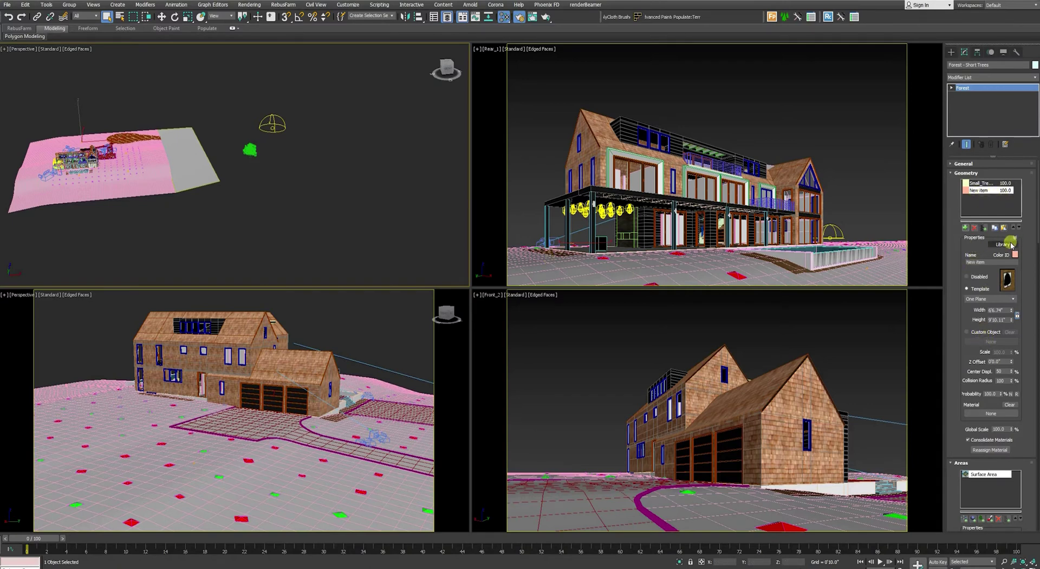
left_click(966, 331)
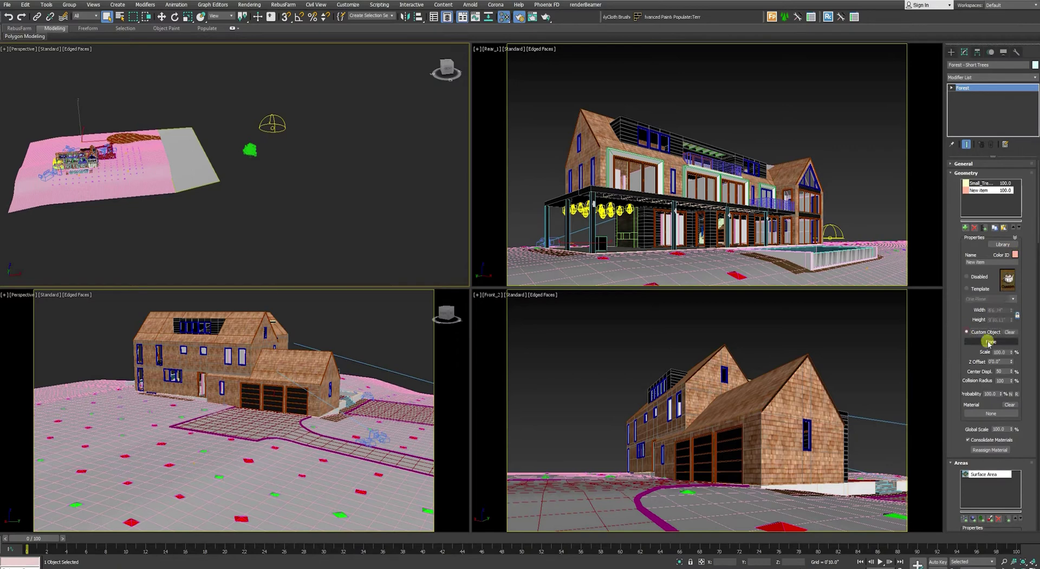
left_click(988, 341)
scroll(249, 129, "up", 5)
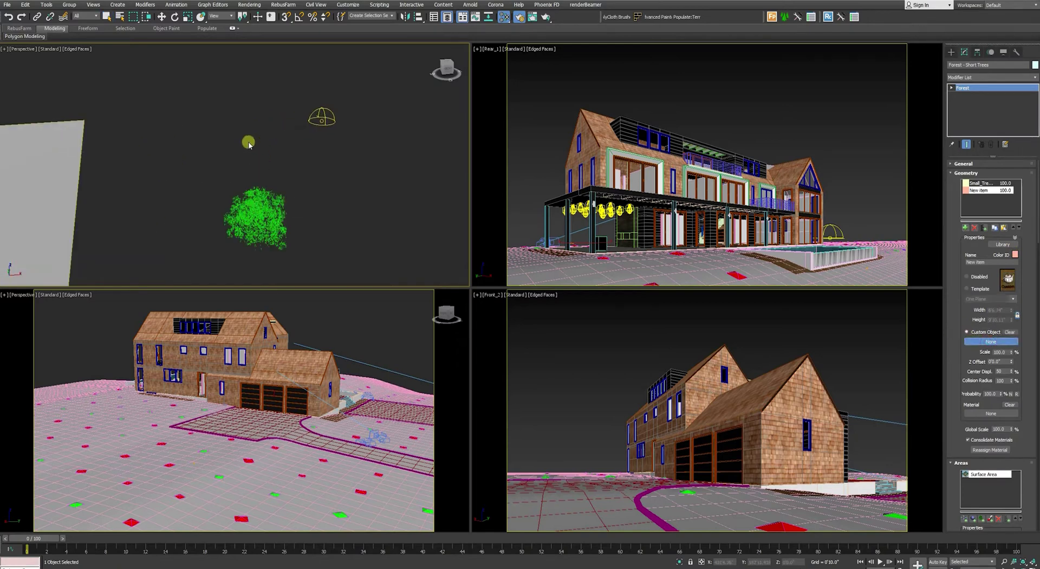
left_click(259, 222)
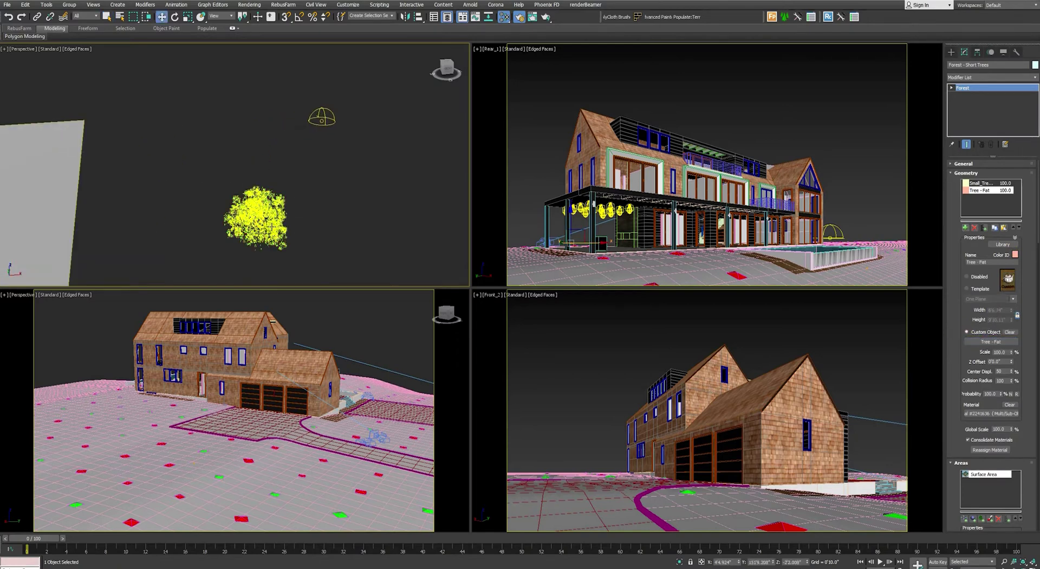
left_click(994, 261)
key("BackSpace")
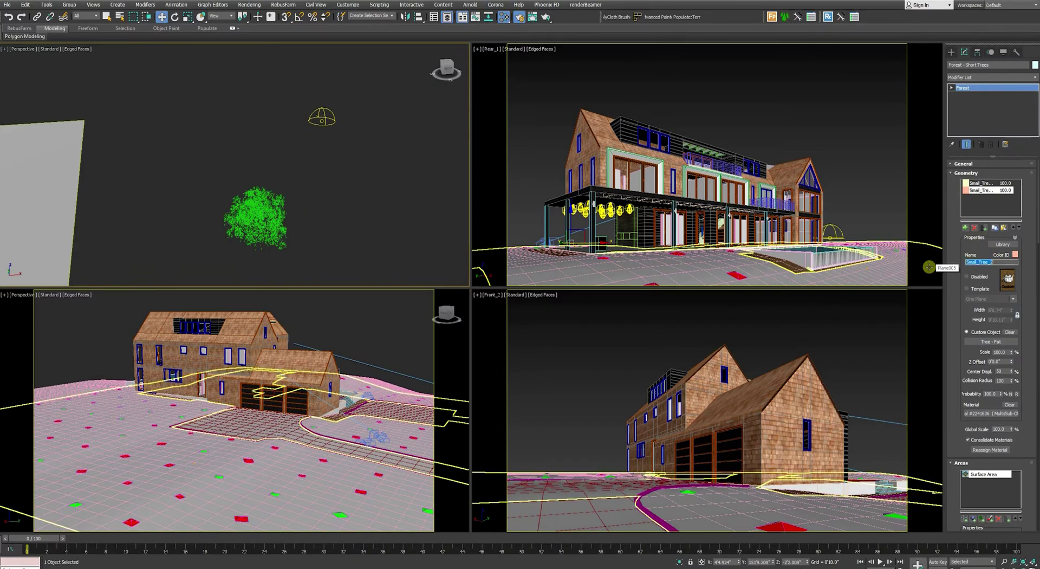
- Return to the Top view showing the terrain and house
mouse_move(179, 165)
middle_mouse_down()
mouse_move(341, 146)
mouse_move(177, 139)
mouse_move(184, 146)
middle_mouse_up()
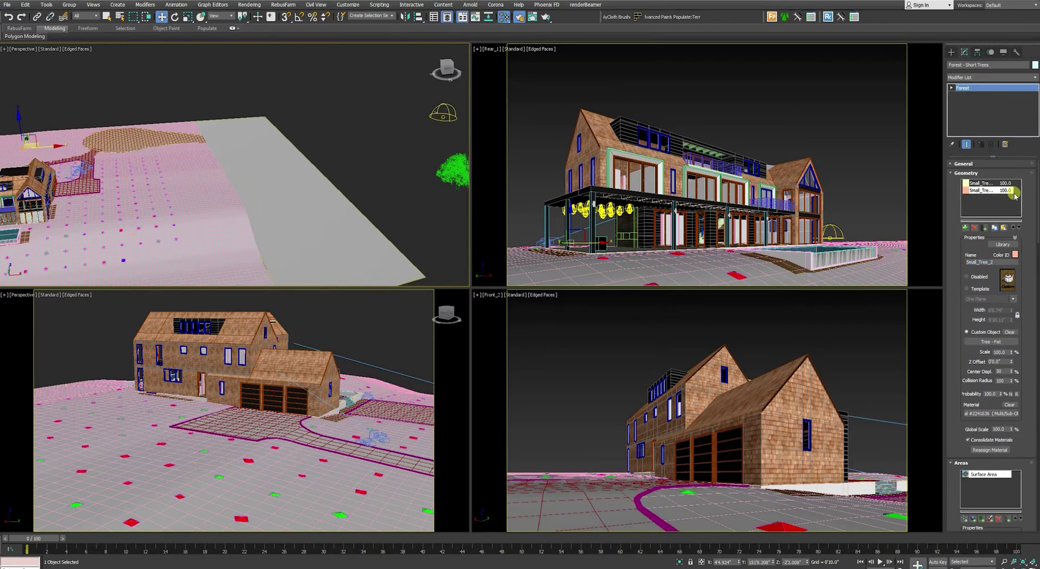
key("t")
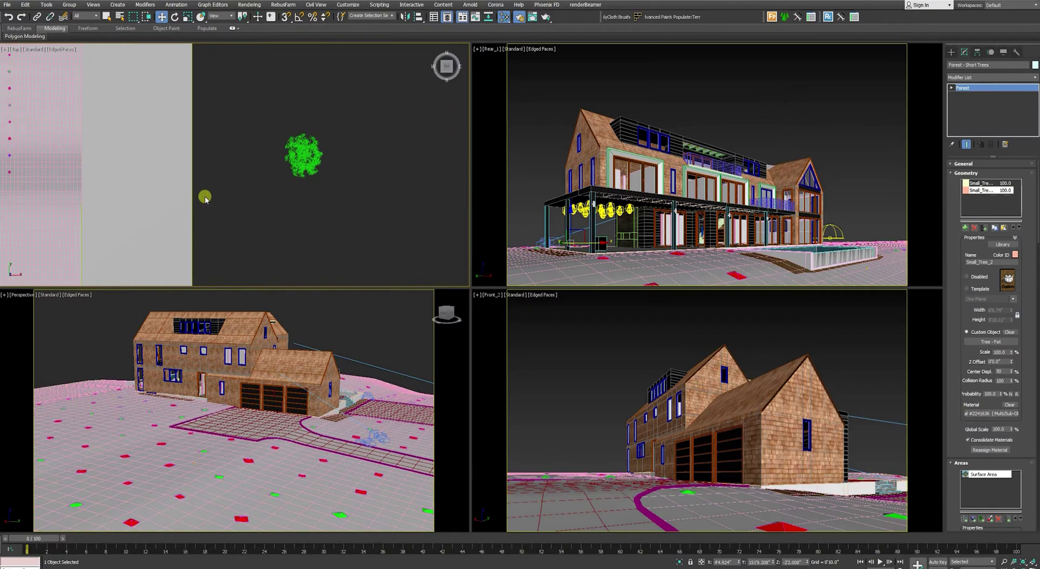
scroll(224, 187, "up", 3)
left_click_drag(955, 391, 948, 100)
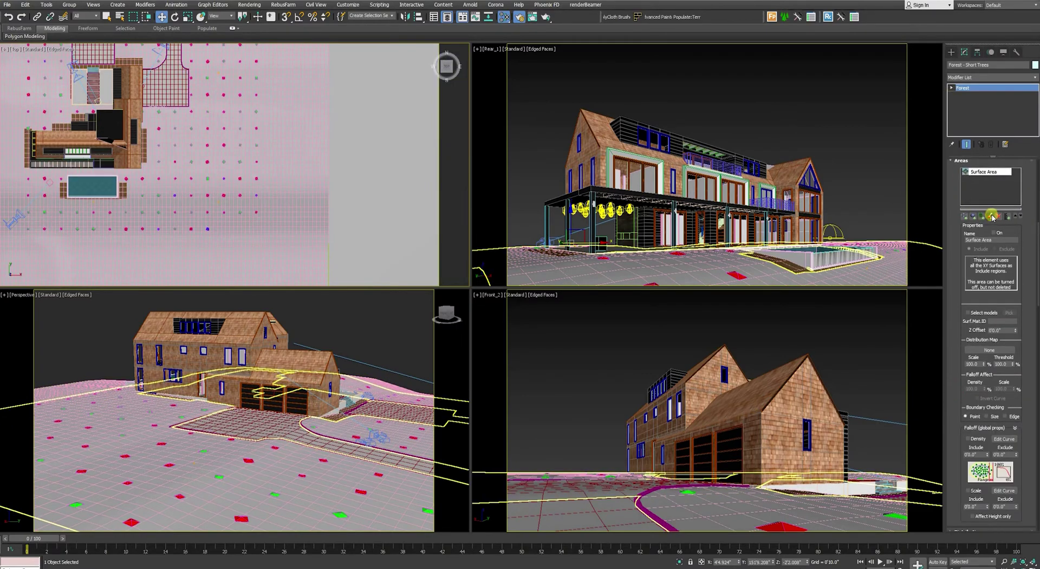
- Add a Paint area and set the brush Min and Max Size to 20'
key("z")
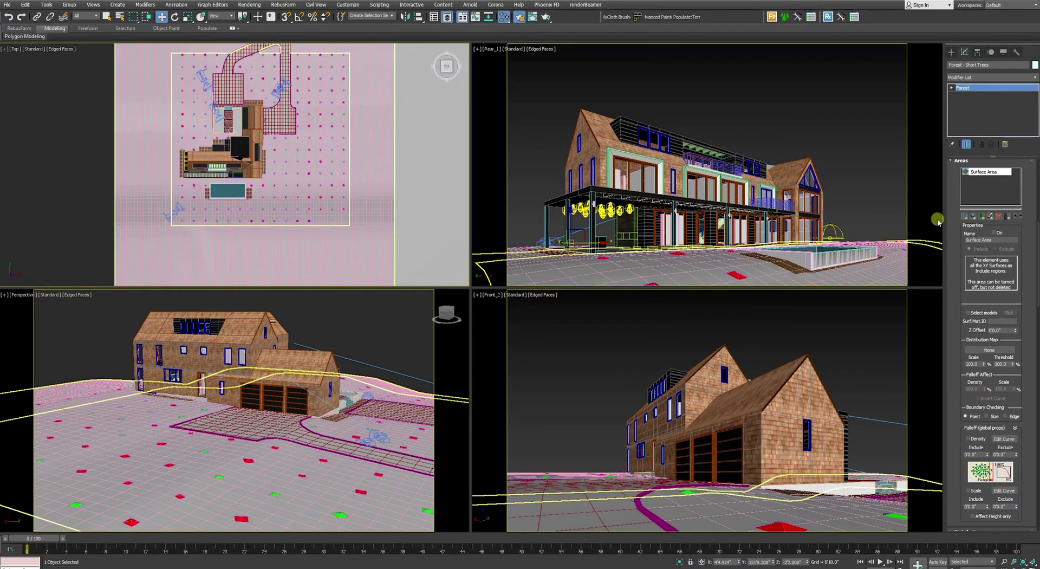
left_click(991, 217)
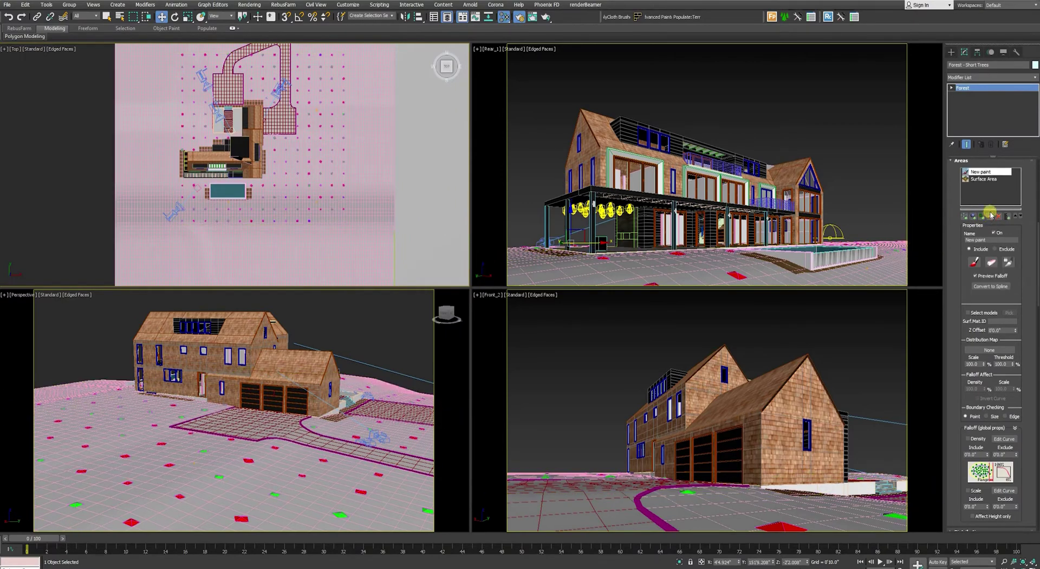
left_click(1009, 263)
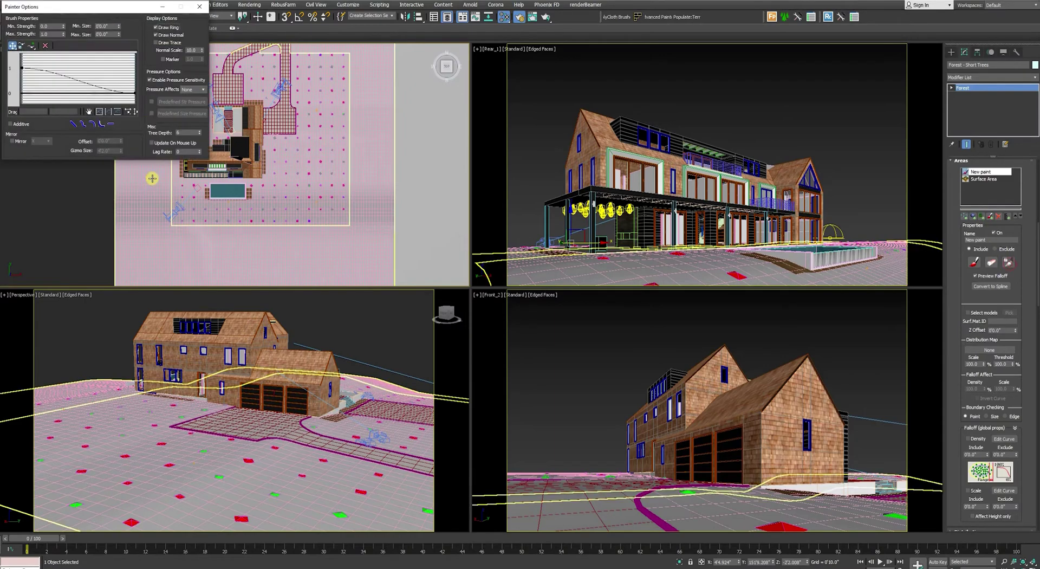
double_click(107, 26)
type("20")
key("Tab")
type("20")
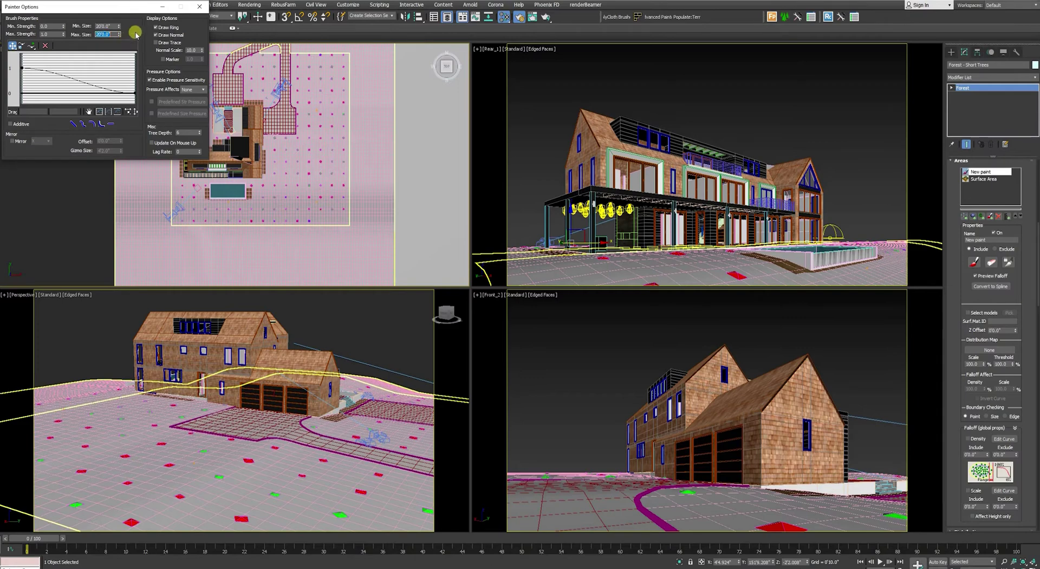
left_click(200, 6)
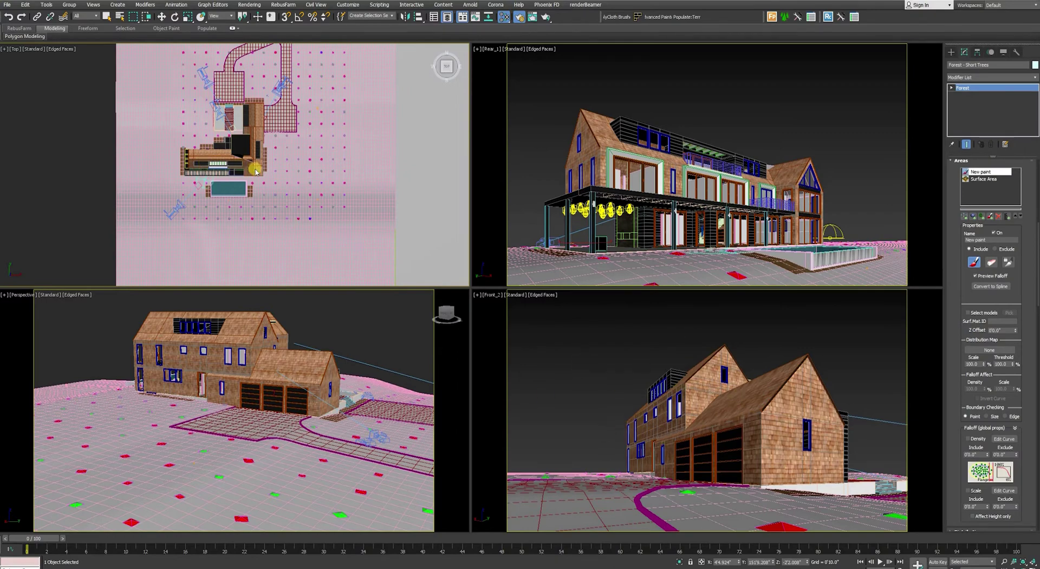
- Paint strokes of short trees in a ring around the house in the Top view
scroll(256, 169, "up", 2)
mouse_move(361, 156)
left_mouse_down()
mouse_move(392, 154)
mouse_move(388, 240)
mouse_move(370, 255)
mouse_move(331, 255)
left_mouse_up()
scroll(352, 217, "down", 2)
mouse_move(373, 165)
left_mouse_down()
mouse_move(355, 197)
mouse_move(308, 218)
mouse_move(238, 208)
mouse_move(194, 178)
mouse_move(174, 124)
mouse_move(186, 81)
left_mouse_up()
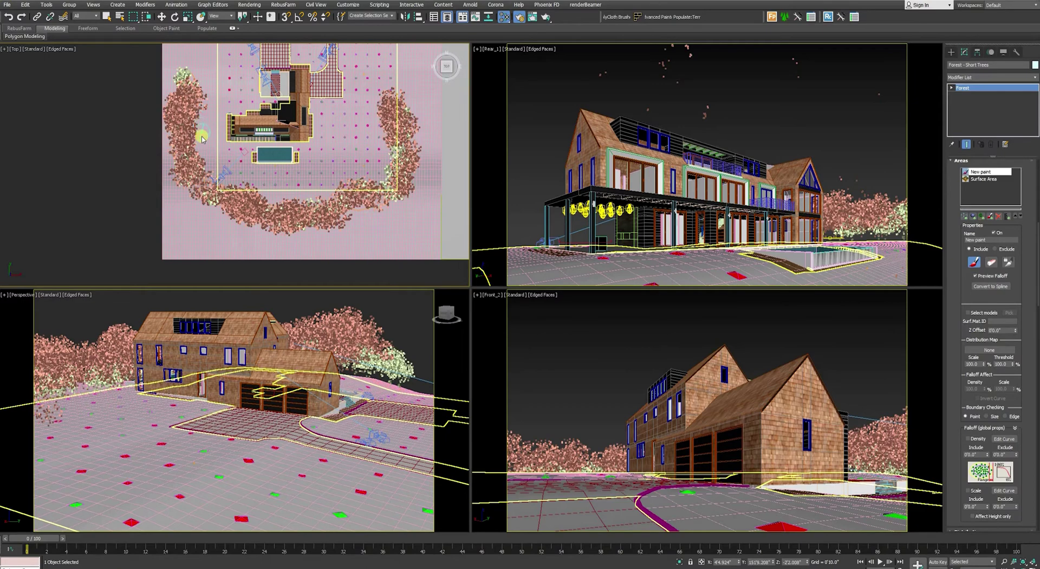
scroll(202, 163, "up", 2)
scroll(350, 206, "up", 5)
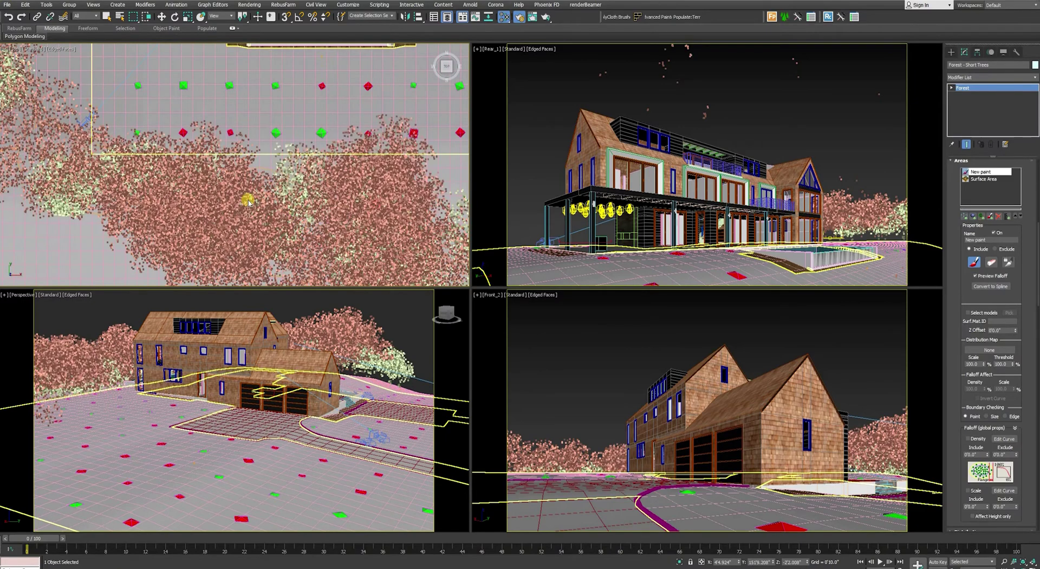
scroll(325, 195, "down", 5)
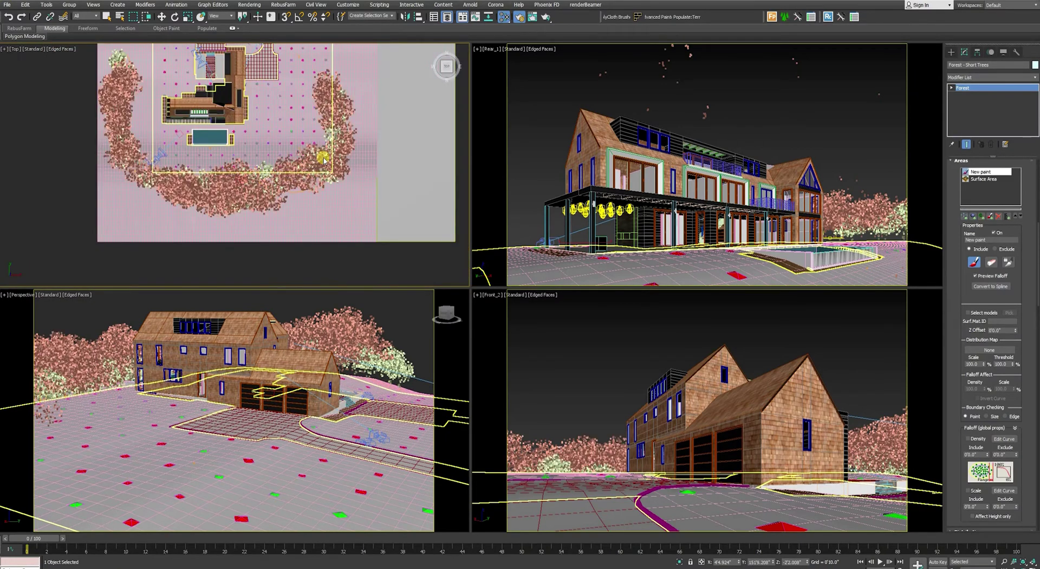
mouse_move(335, 78)
left_mouse_down()
mouse_move(317, 147)
mouse_move(328, 122)
left_mouse_up()
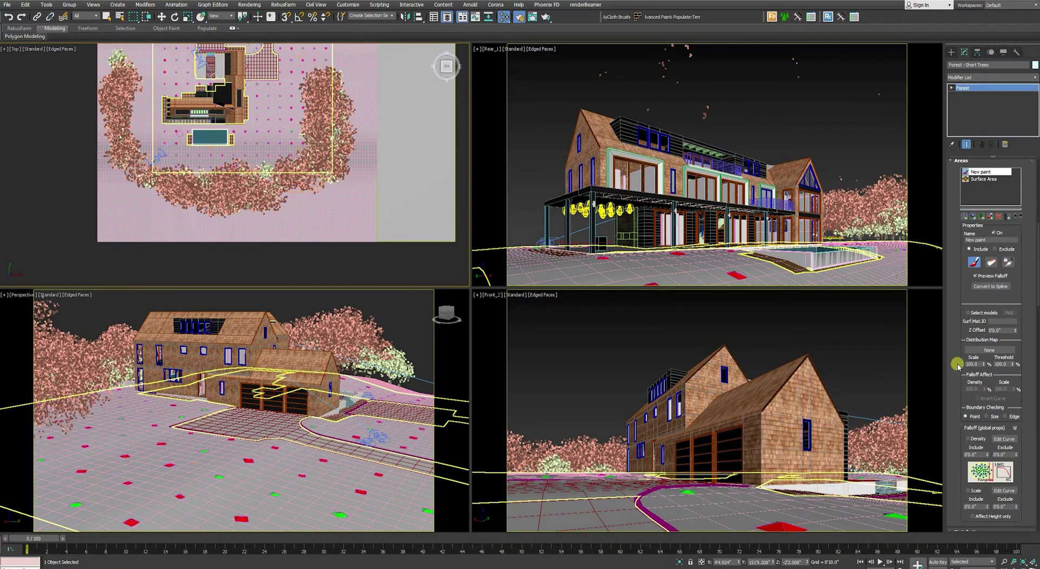
- Stop painting and set the Distribution image map to Patches 1
left_click(974, 262)
scroll(961, 295, "down", 5)
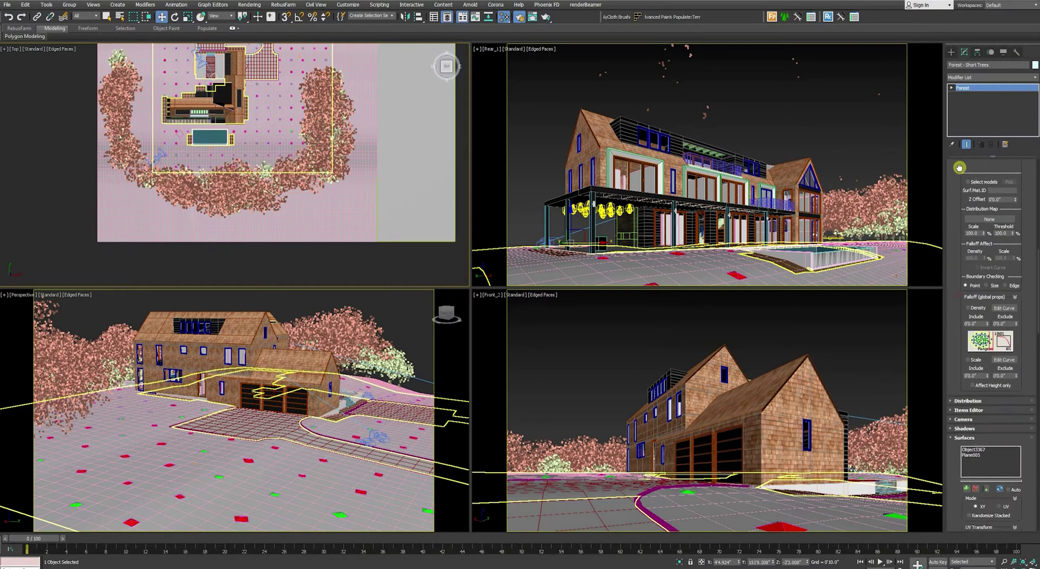
left_click(961, 350)
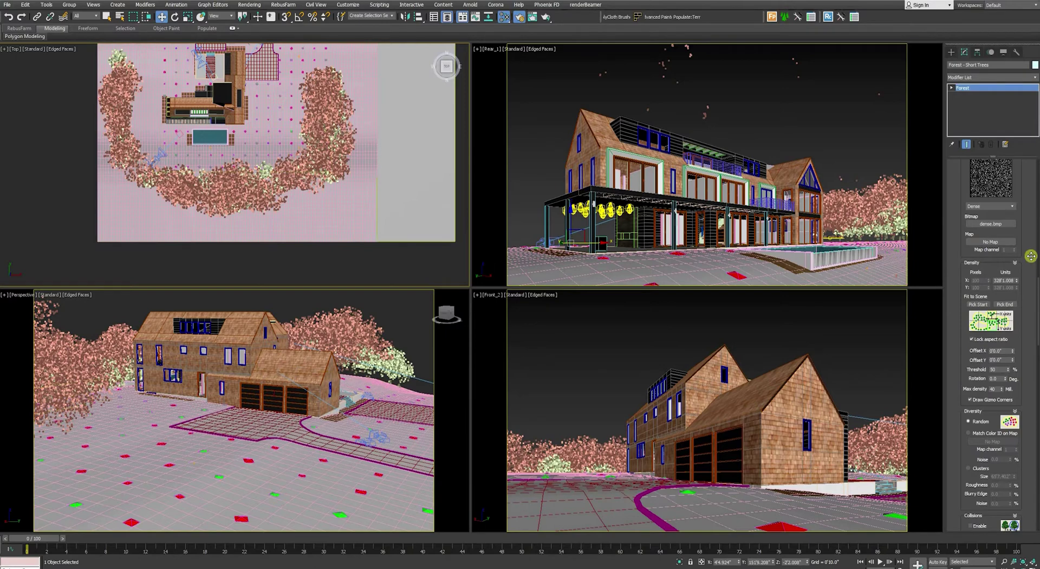
left_click_drag(949, 199, 956, 242)
left_click(999, 250)
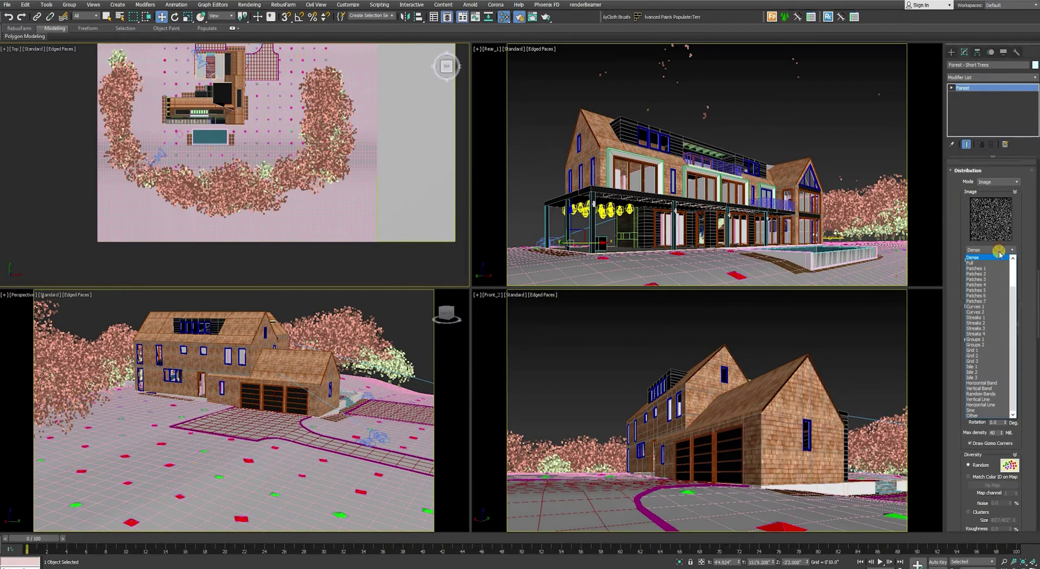
left_click(979, 268)
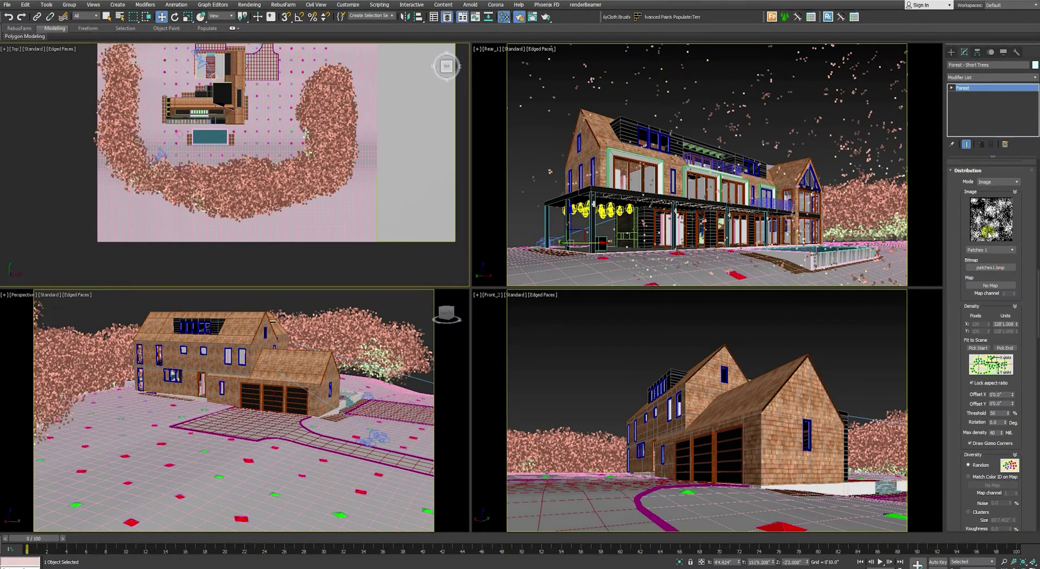
- Switch the map to Patches 2 and raise Density X units for bigger patches
left_click(989, 249)
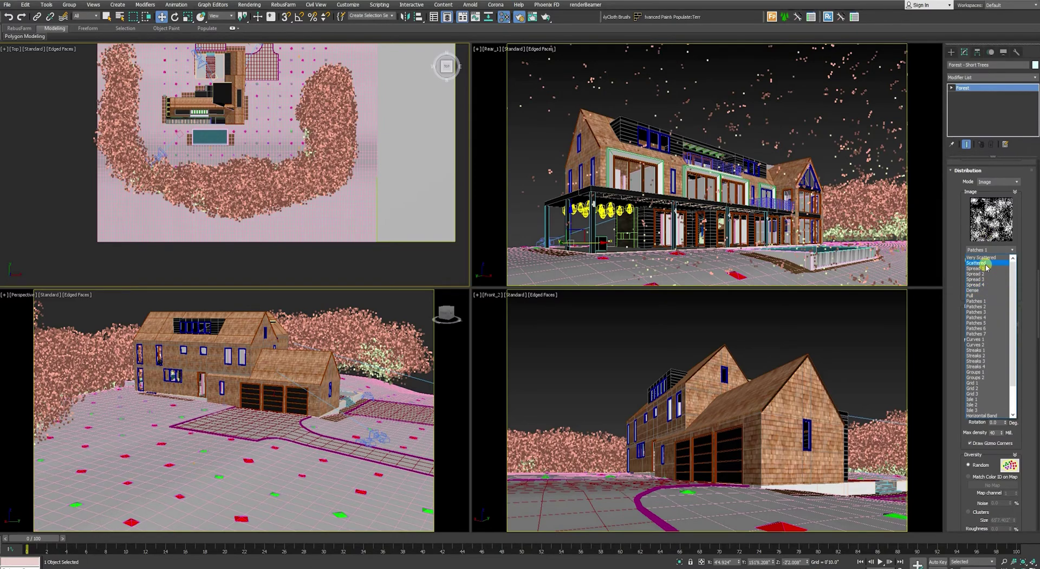
left_click(992, 290)
left_click(989, 249)
left_click(996, 295)
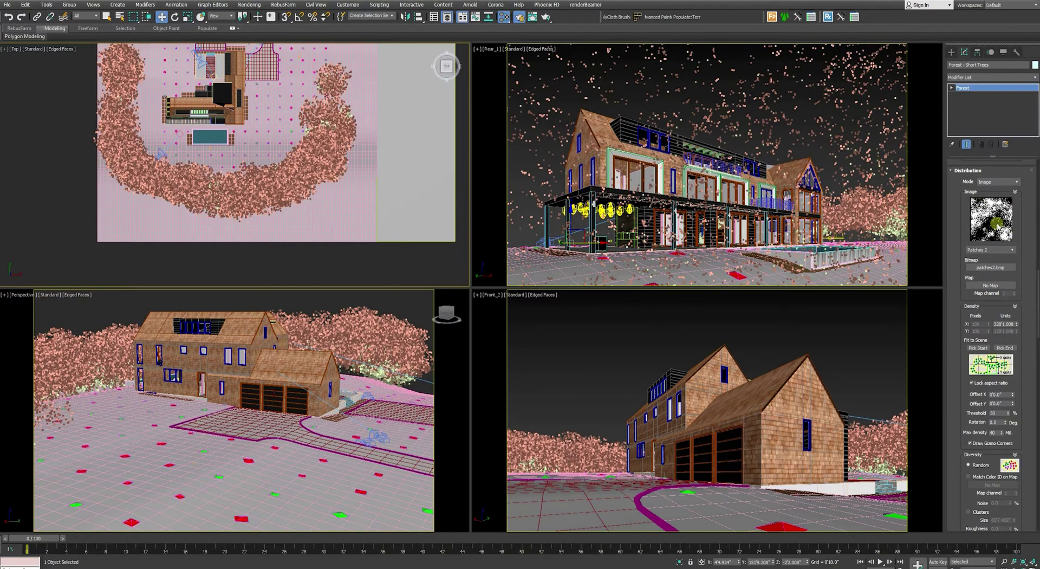
left_click_drag(1017, 323, 1011, 285)
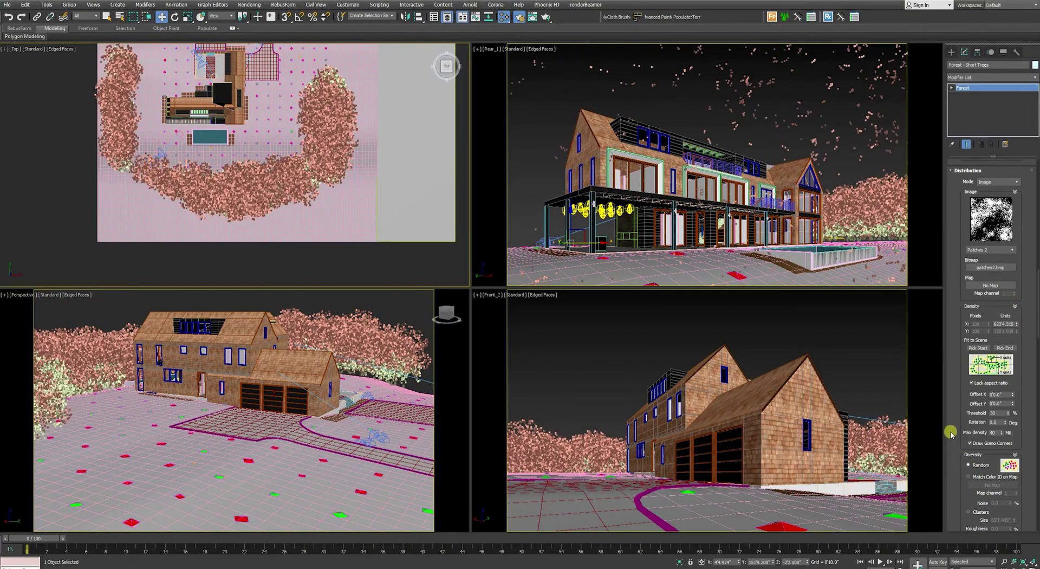
scroll(952, 433, "down", 5)
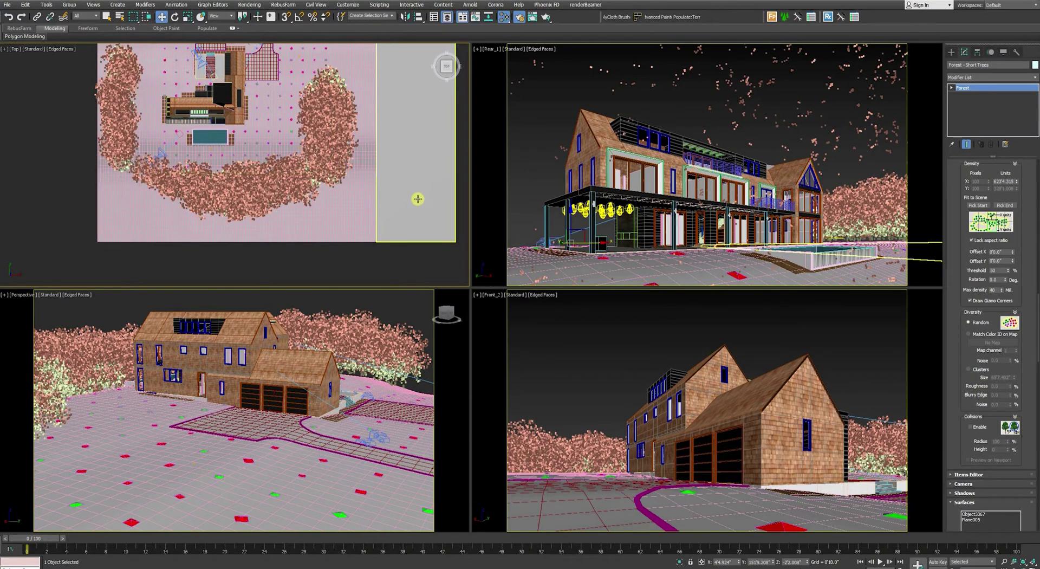
- Set Diversity to Clusters, adjust the cluster size, and deselect everything
left_click(969, 369)
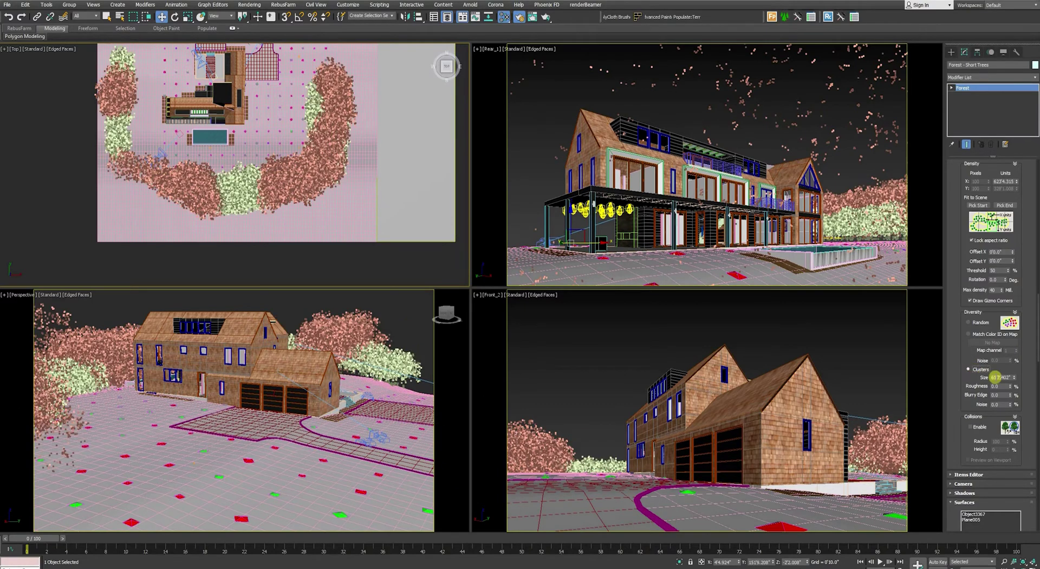
left_click_drag(1014, 379, 1017, 394)
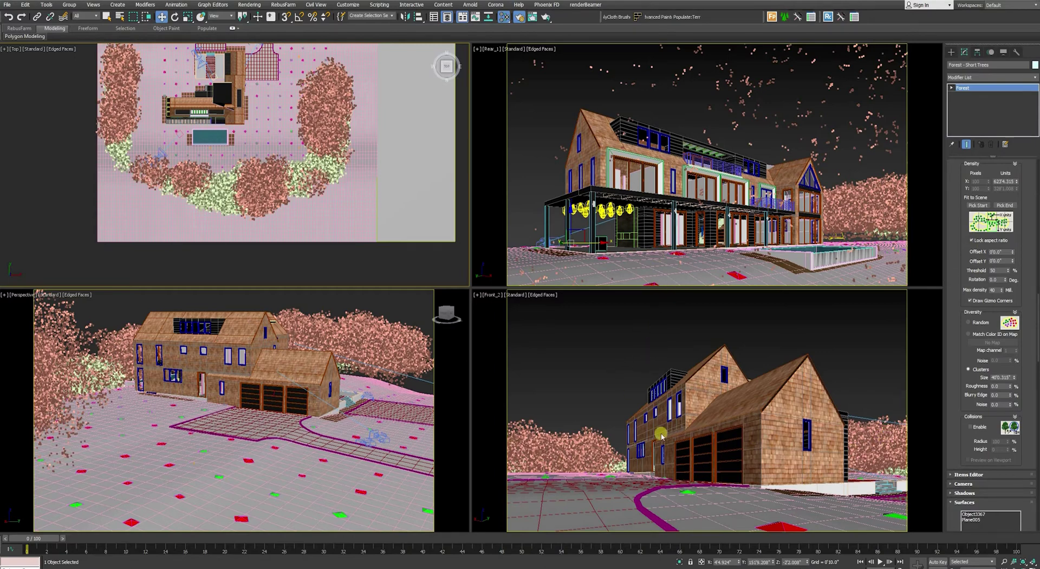
left_click(479, 318)
- Render a V-Ray test image showing the dense new trees behind the house, then close the frame buffer
key("alt+Tab")
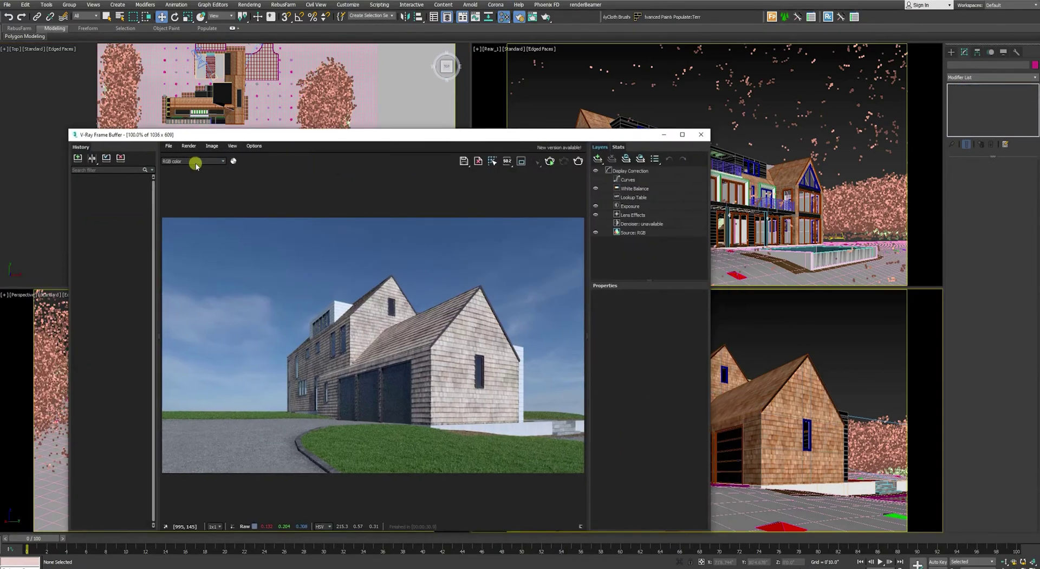
left_click(550, 161)
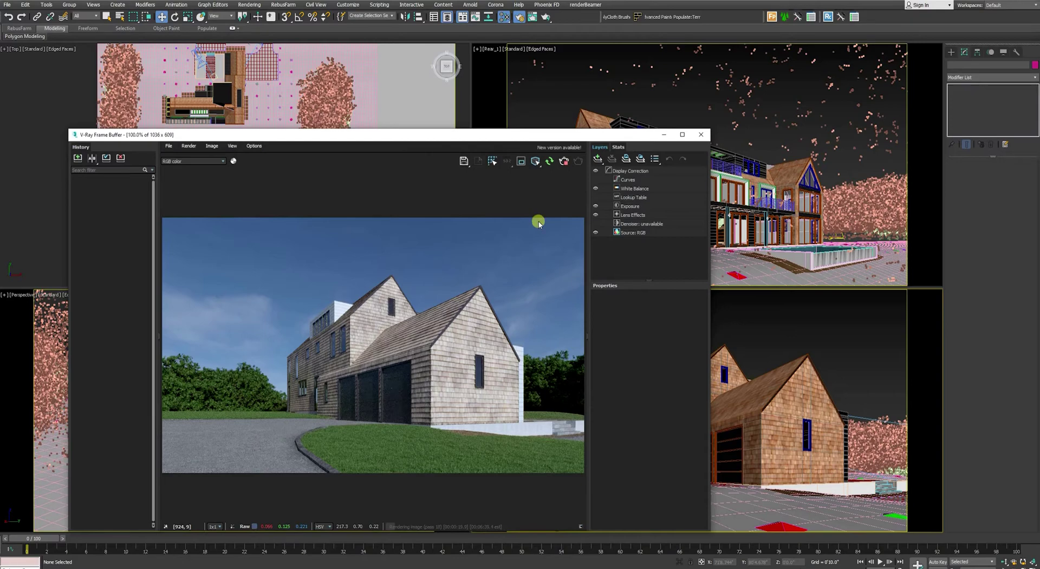
left_click(565, 162)
left_click(701, 134)
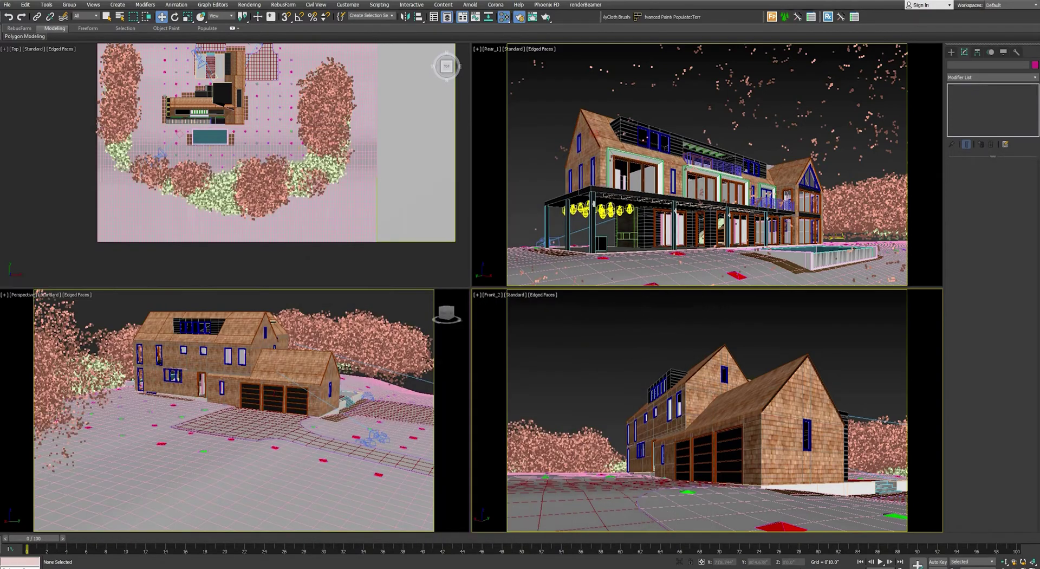
- Create a Forest Pro object in the Top viewport and rename it 'Forest - Tall Trees'
left_click(952, 50)
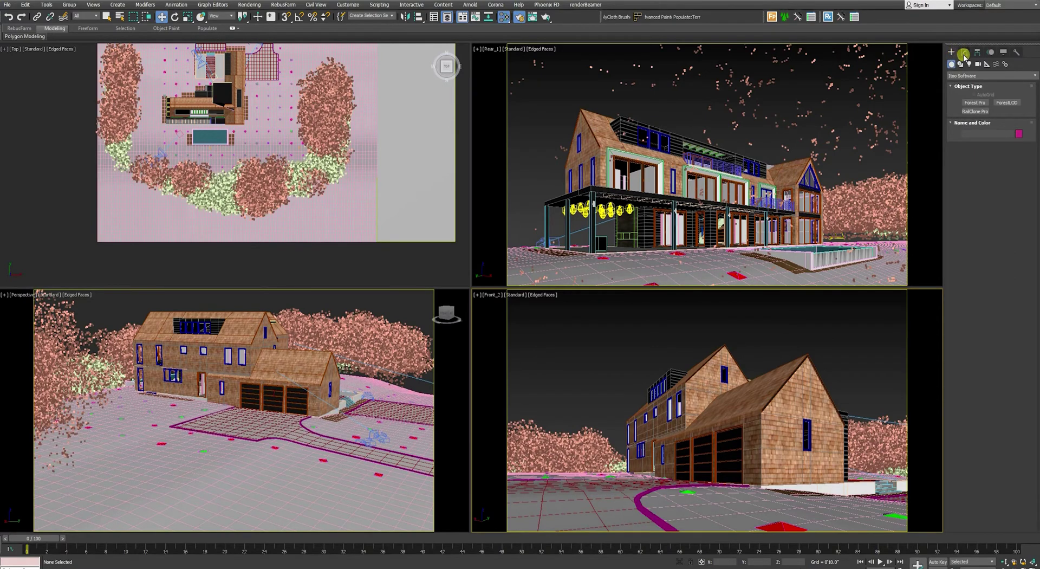
left_click(106, 16)
left_click(986, 102)
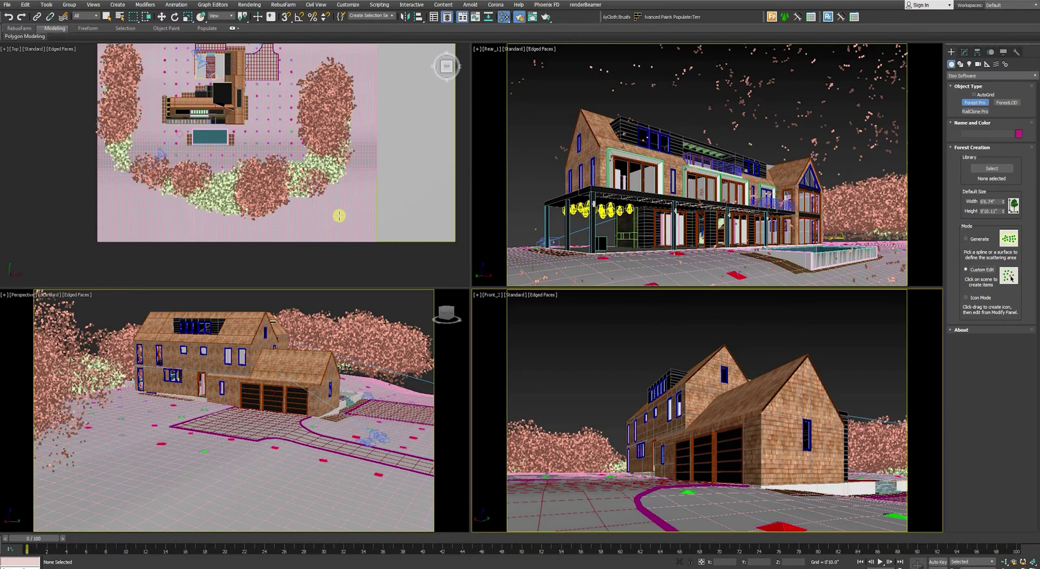
scroll(269, 117, "up", 5)
left_click(291, 142)
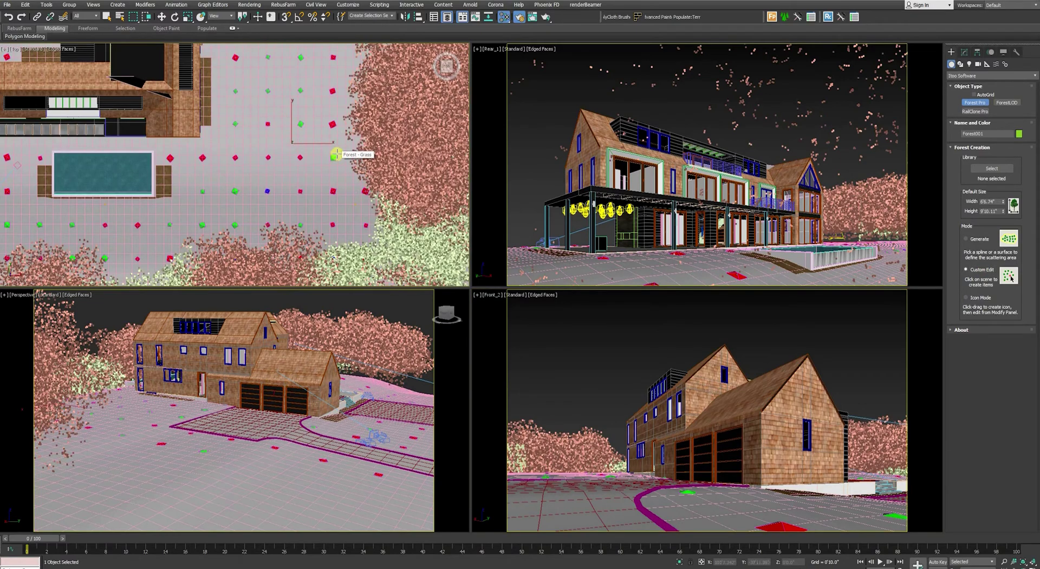
left_click(965, 52)
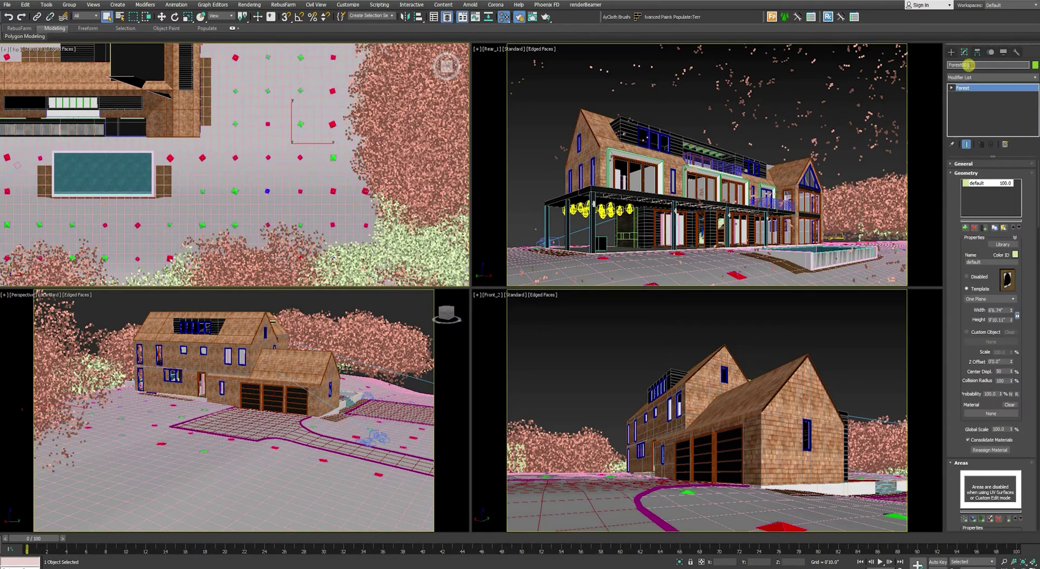
left_click_drag(960, 65, 1034, 79)
key("Return")
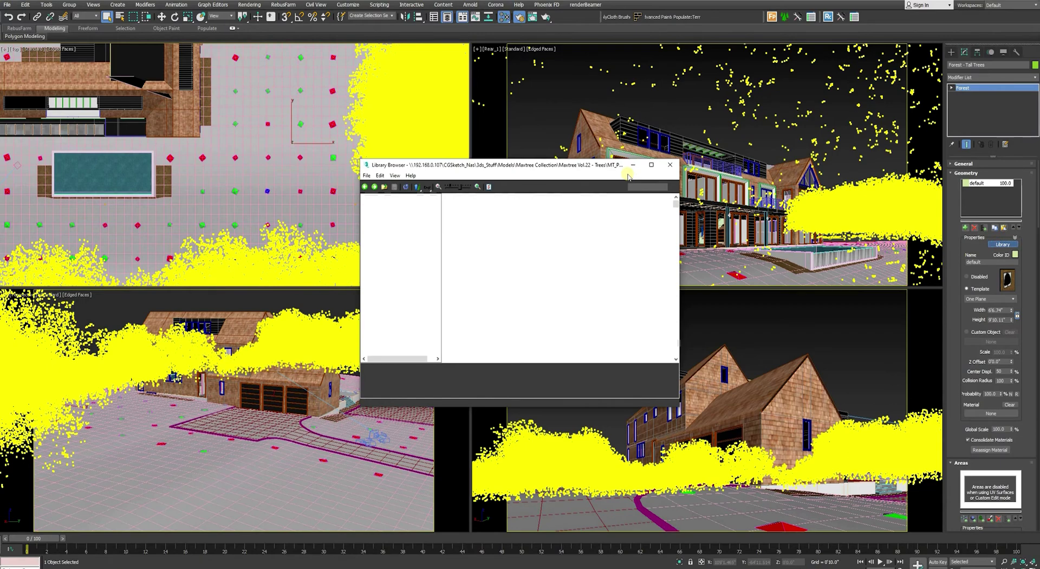
- Import Pinus sylvestriformis 01_08 from the Maxtree Evergreens MT_PM_V24 library, accepting rescale to scene units
left_click(651, 165)
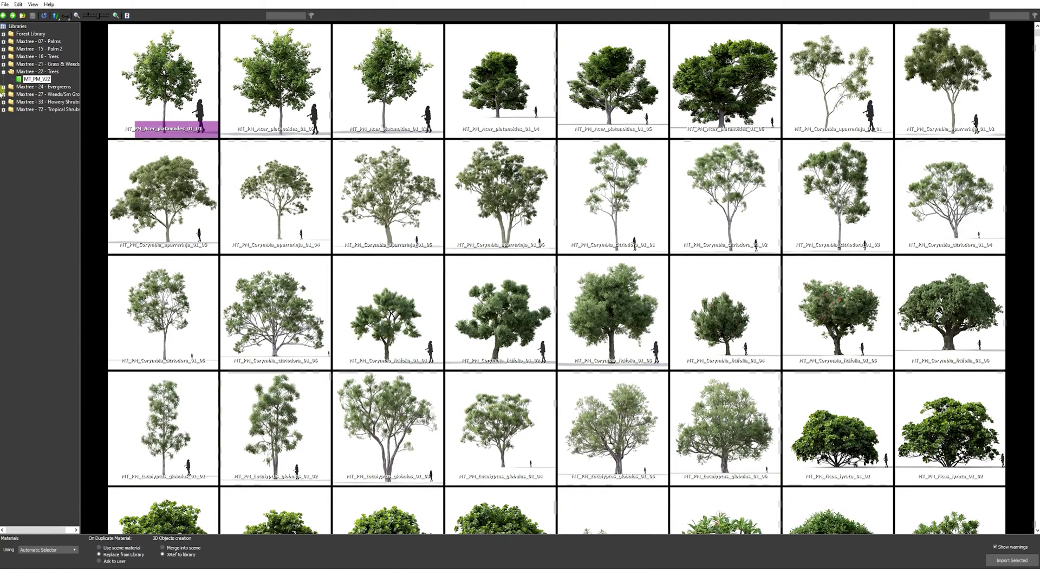
left_click(11, 88)
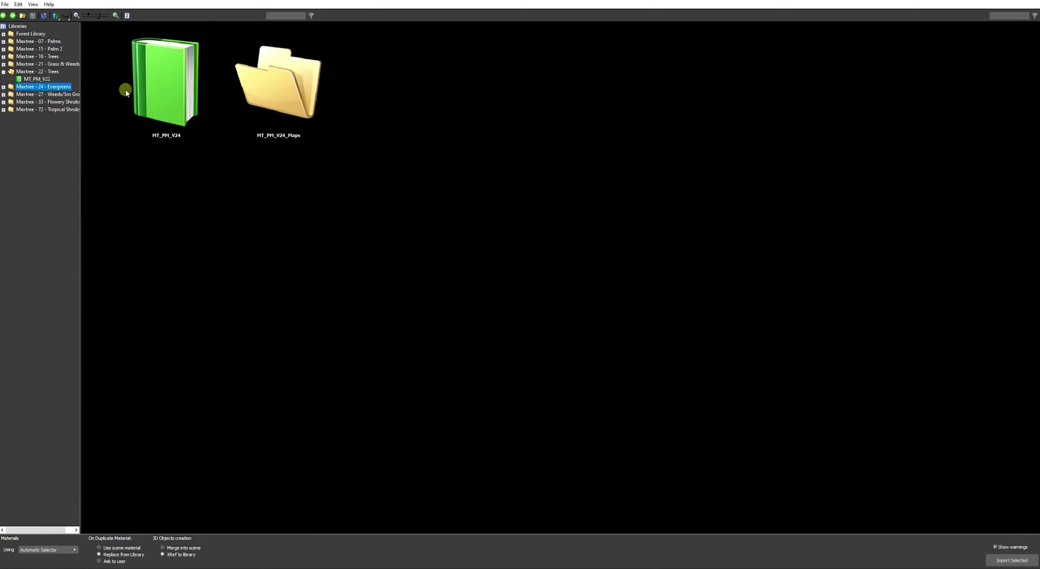
left_click(157, 93)
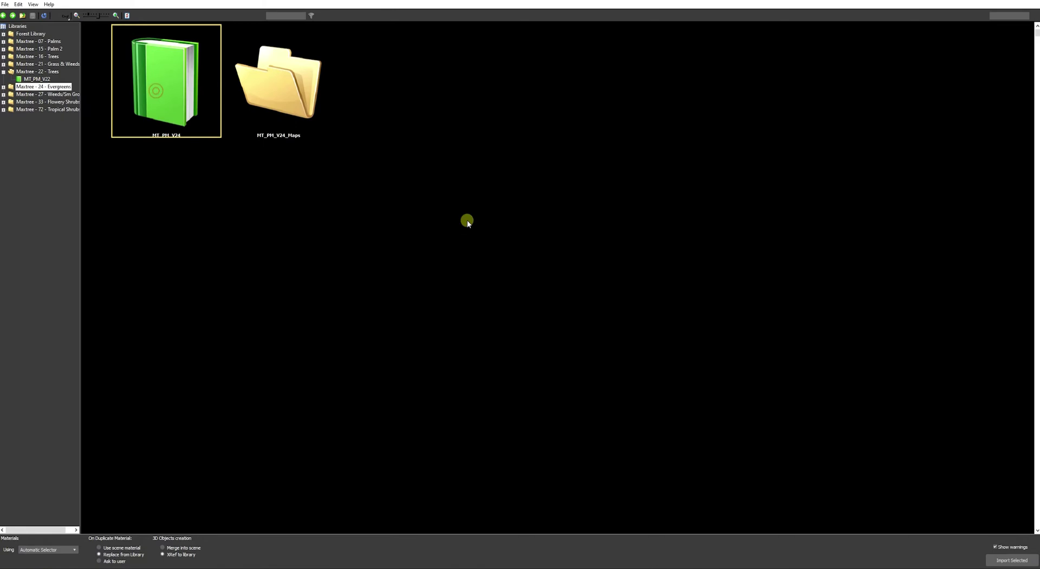
scroll(437, 195, "down", 5)
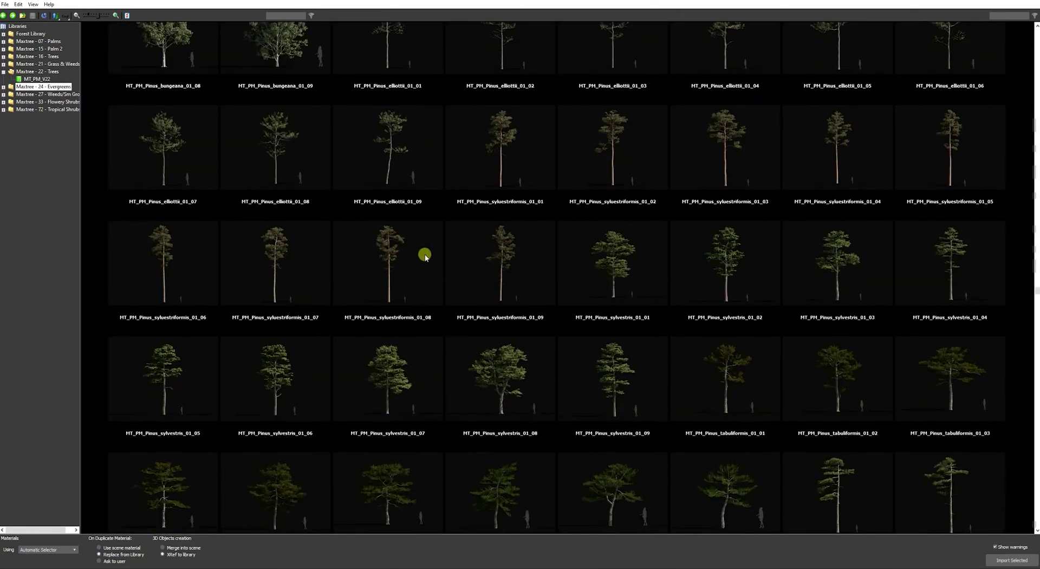
left_click(400, 261)
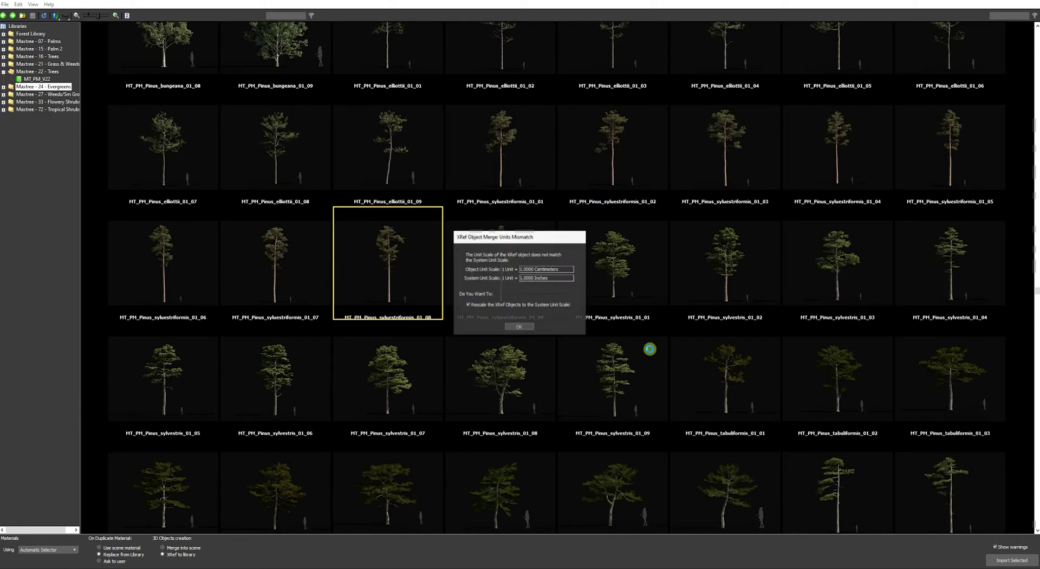
left_click(522, 327)
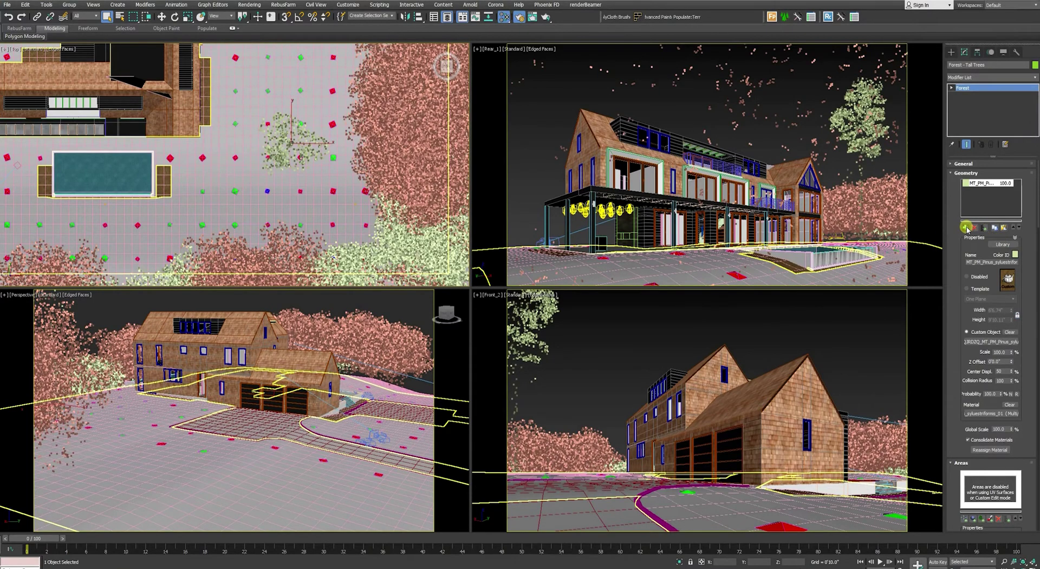
- Add a second geometry item using the Pinus sylvestriformis 01_05 tree, dismissing the units warning
left_click(964, 226)
left_click(963, 227)
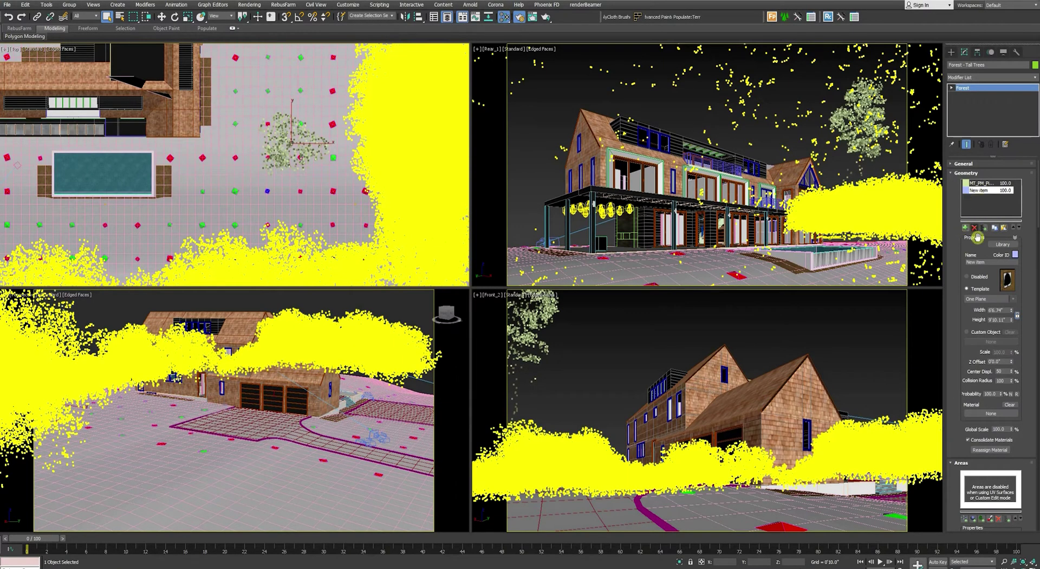
left_click(1008, 245)
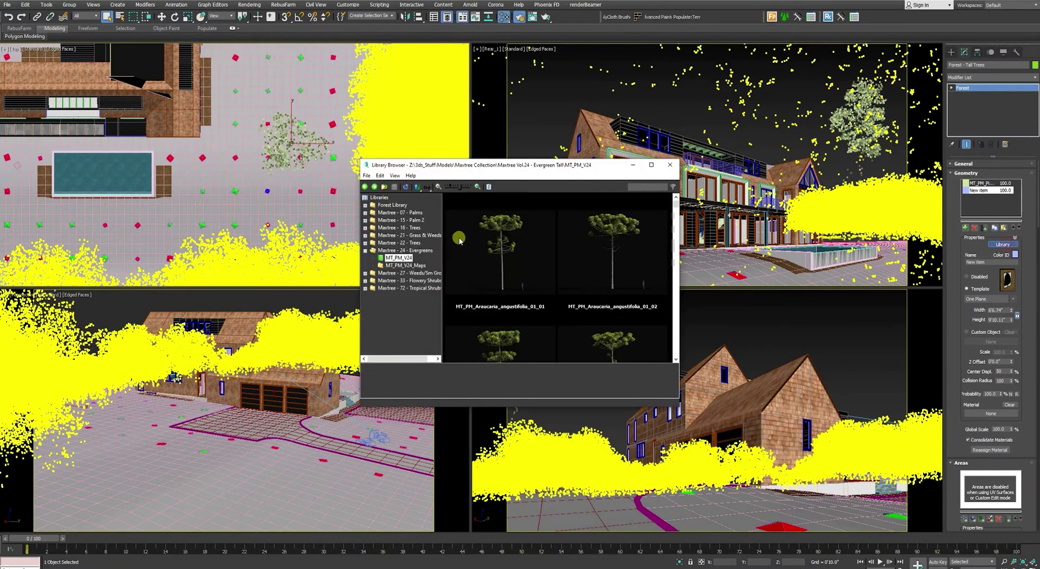
left_click(649, 167)
scroll(528, 194, "down", 10)
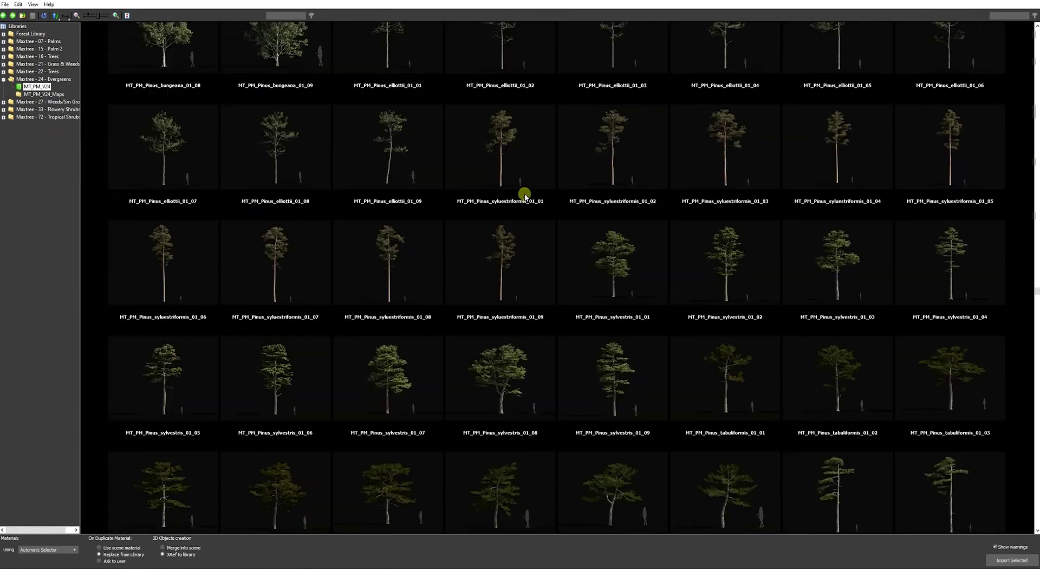
scroll(531, 194, "down", 2)
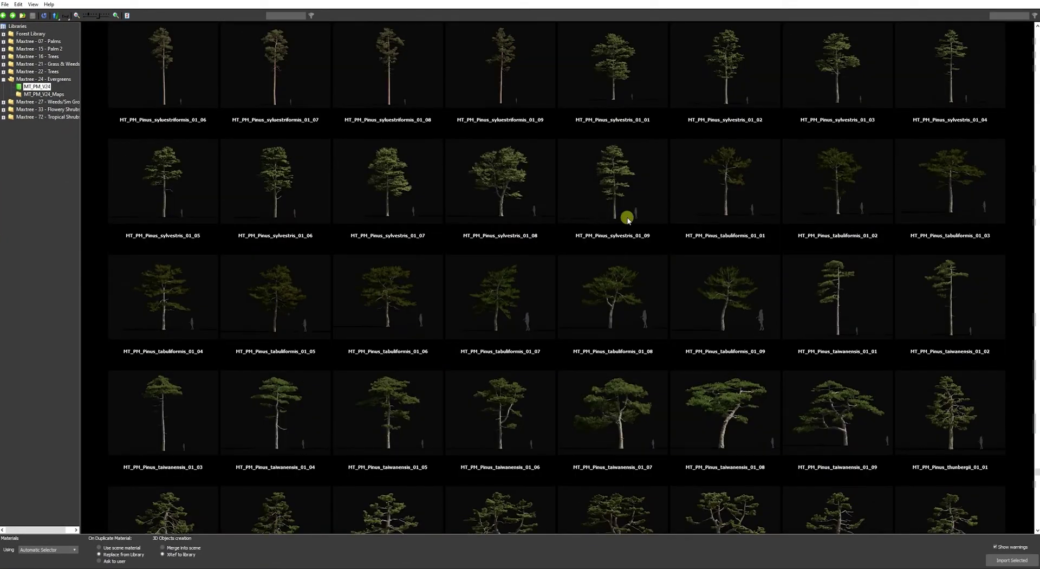
scroll(418, 250, "down", 1)
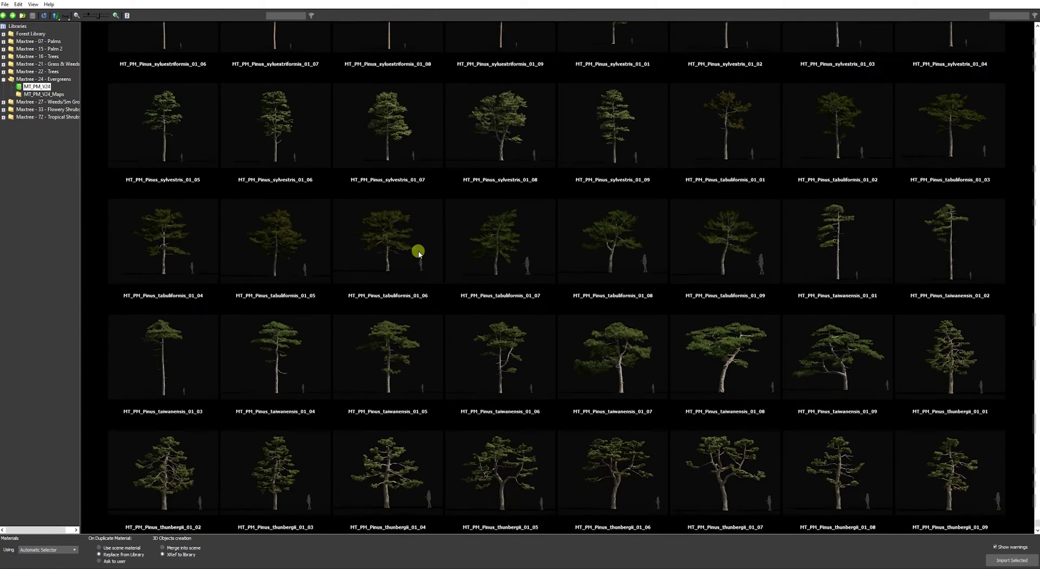
scroll(433, 251, "up", 5)
scroll(455, 251, "up", 1)
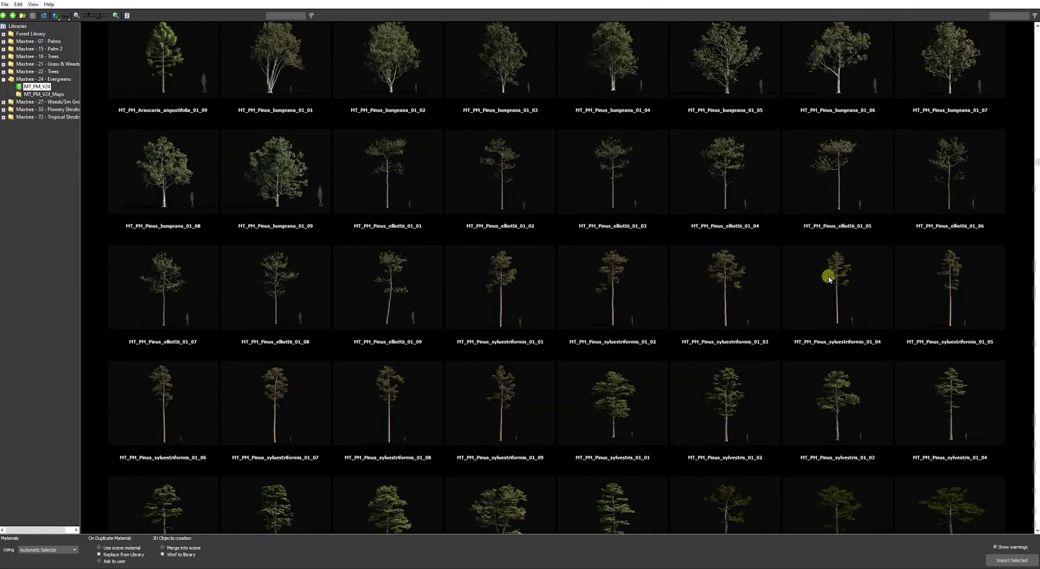
left_click(954, 274)
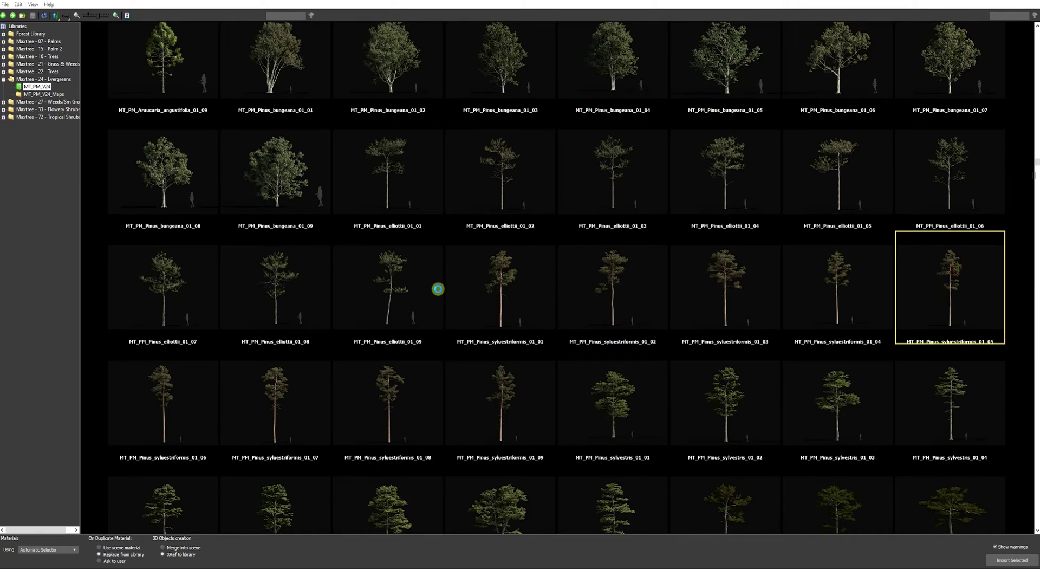
left_click(512, 326)
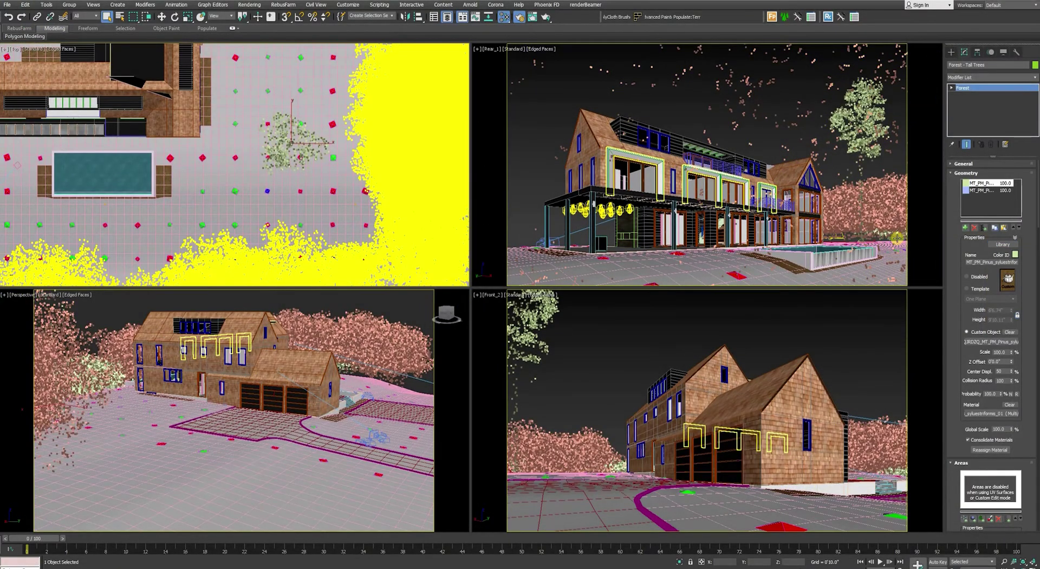
- Rename the two geometry list entries Tall_Tree_1 and Tall_Tree_2
left_click(981, 192)
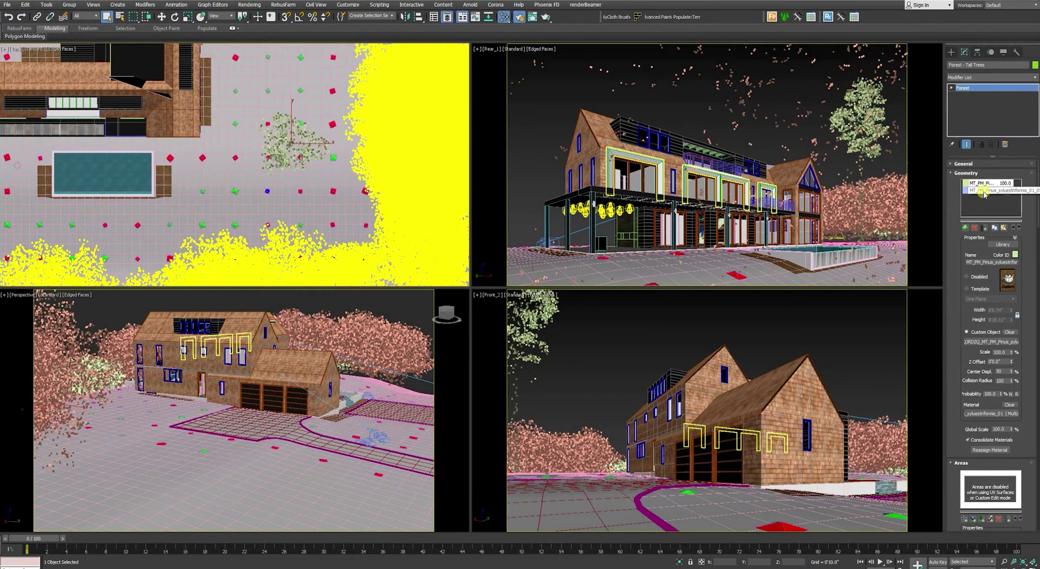
left_click(996, 262)
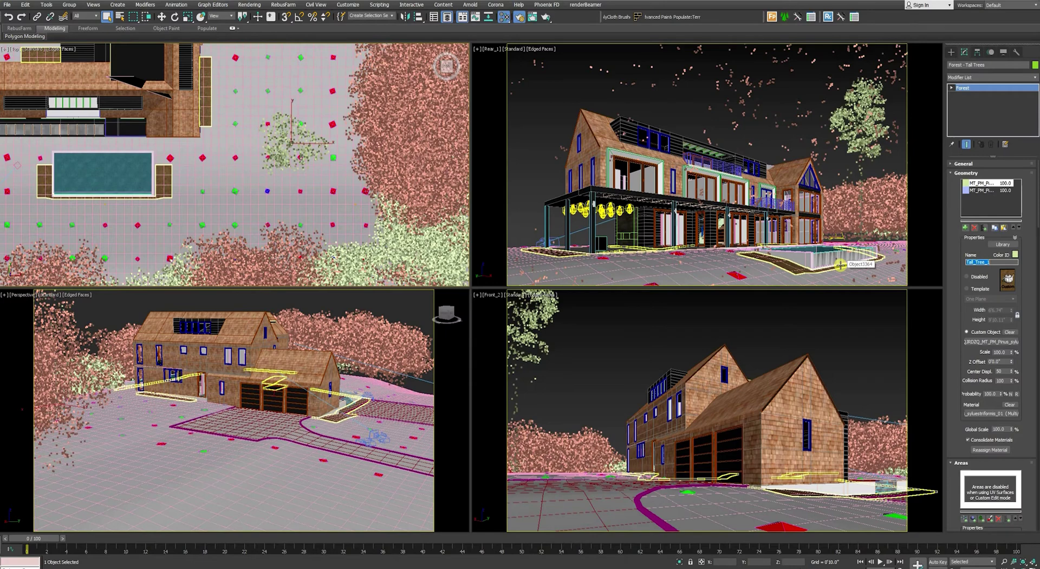
left_click(986, 190)
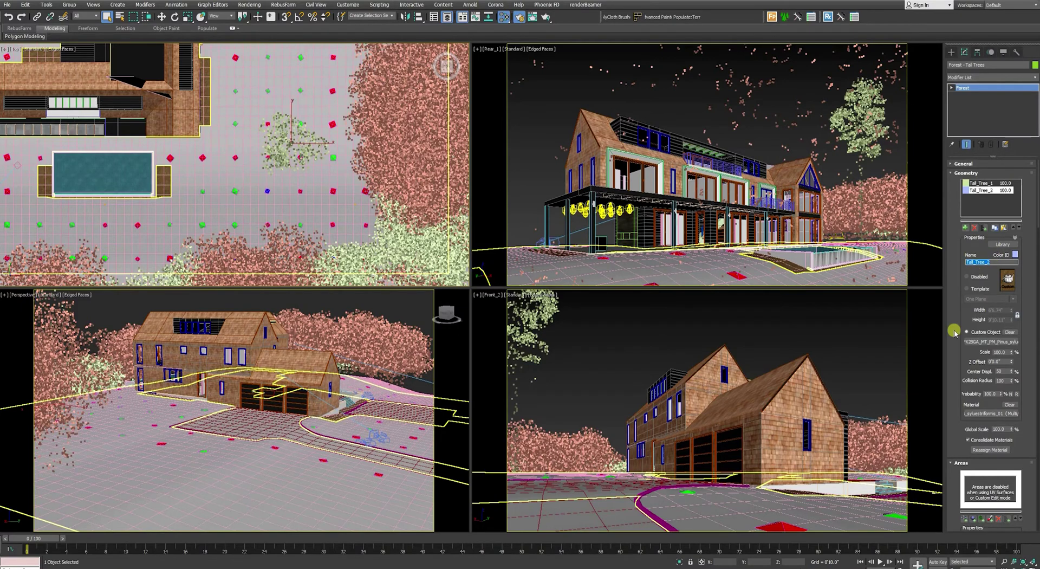
- Enable random rotation and scaling in Transform, adjust the maximum scale, and enter Items editing
scroll(954, 356, "down", 10)
scroll(951, 454, "down", 10)
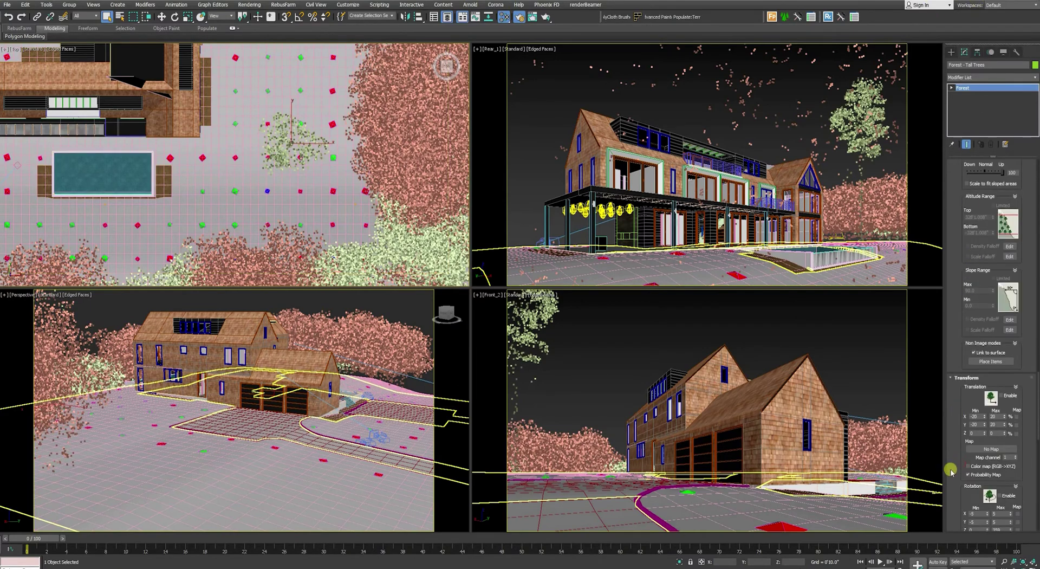
scroll(953, 471, "down", 5)
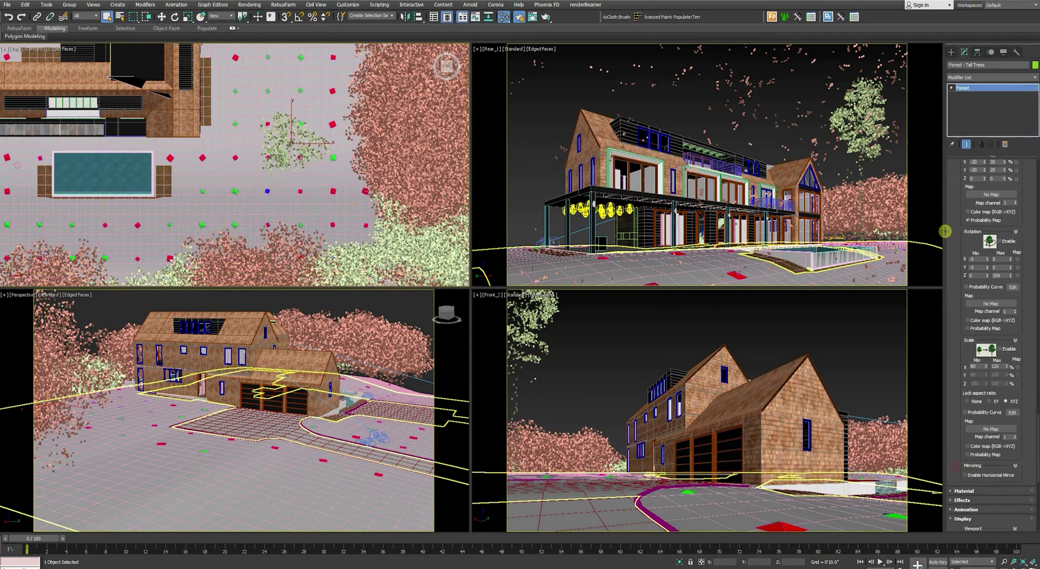
left_click(1002, 241)
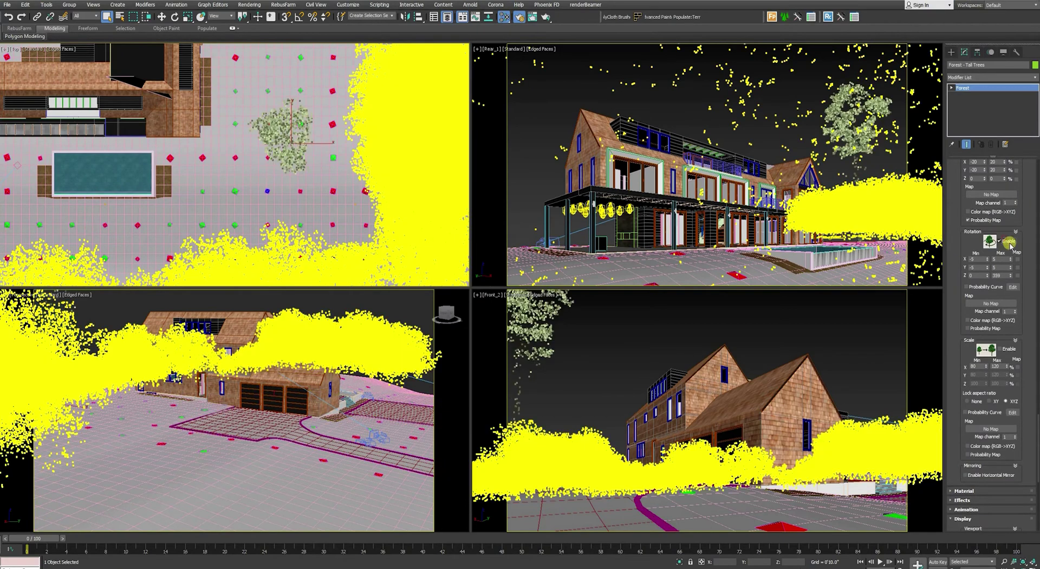
left_click(1011, 349)
left_click(997, 366)
scroll(962, 206, "up", 5)
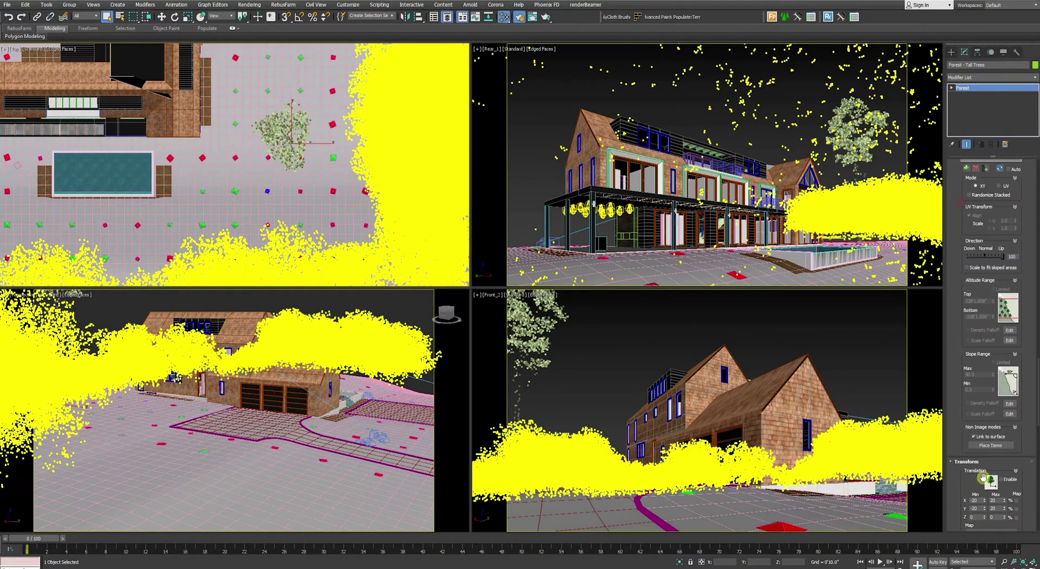
scroll(963, 271, "up", 5)
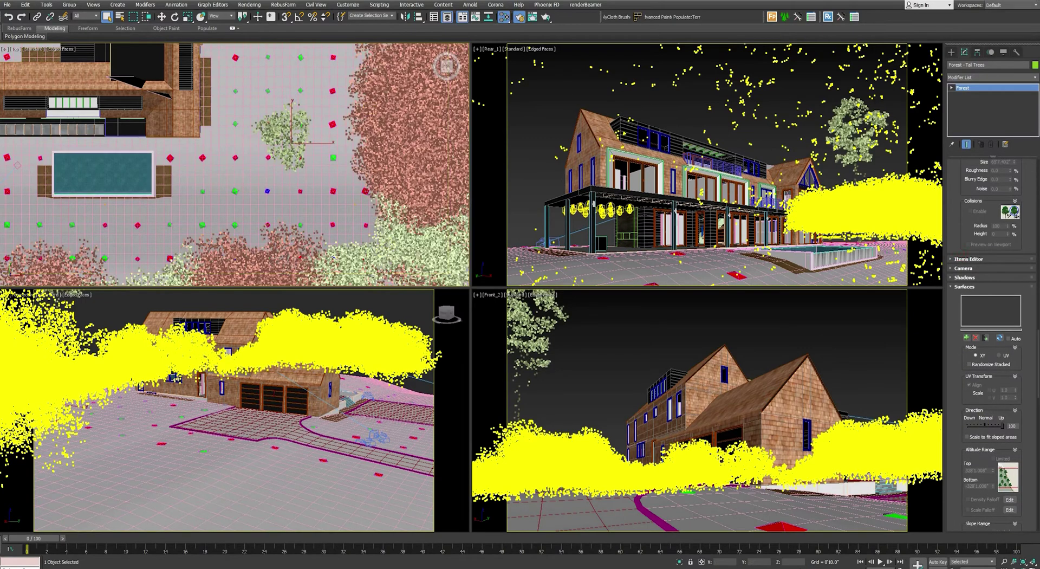
left_click(951, 88)
- In Custom Edit, pick the existing tree item and move it off to the right
left_click(967, 95)
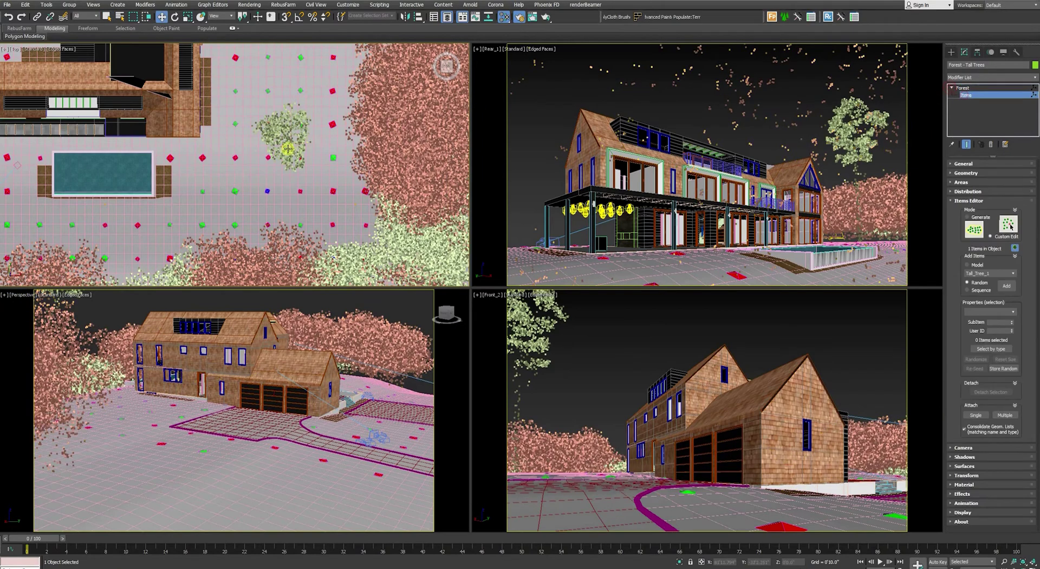
left_click(1009, 226)
left_click_drag(292, 137, 433, 156)
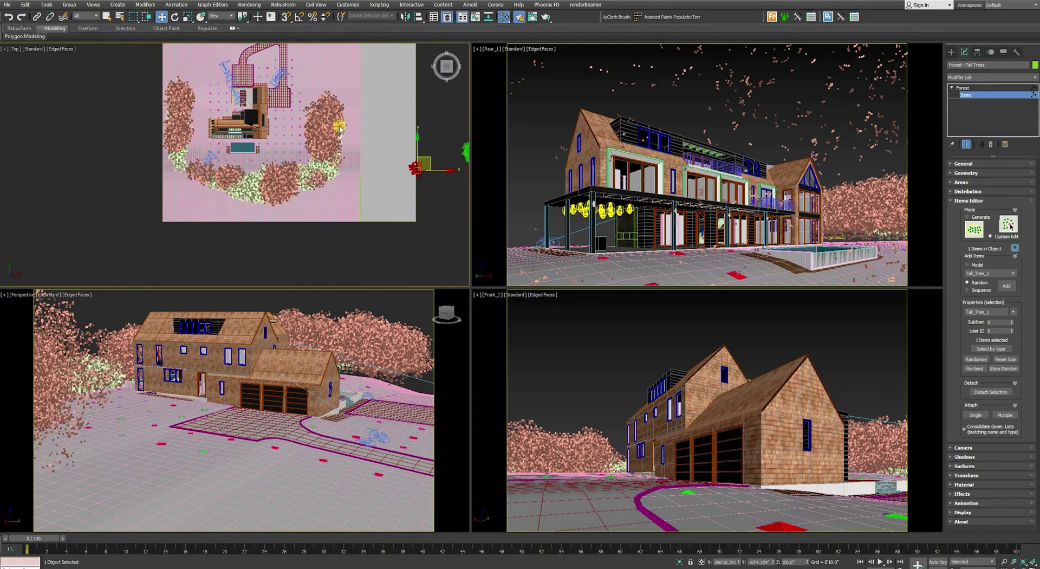
scroll(312, 140, "up", 5)
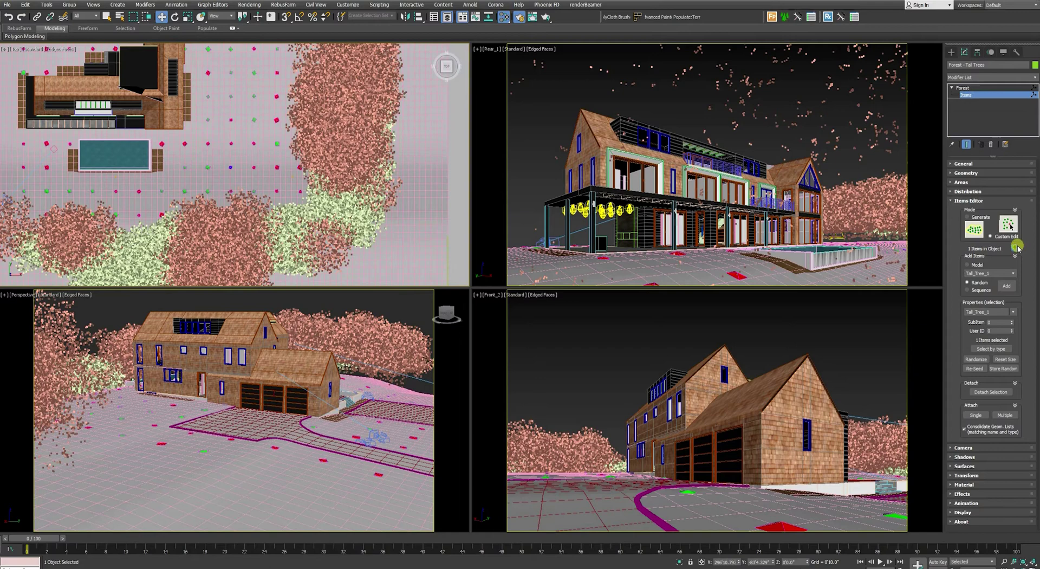
- Set the Add Items model to Tall_Tree_1 and enable Add, panning toward the pool
left_click(995, 273)
left_click(990, 260)
left_click(1006, 285)
middle_click_drag(277, 219, 318, 199)
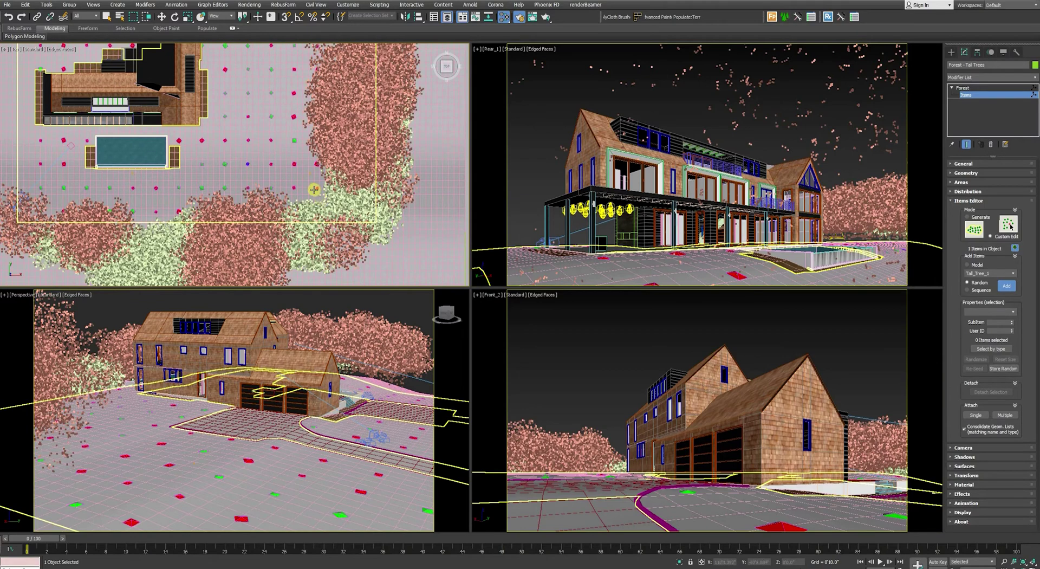
- Hand-place tall trees around the pool, left of the house and upper-left, reaching 11 trees
left_click(258, 176)
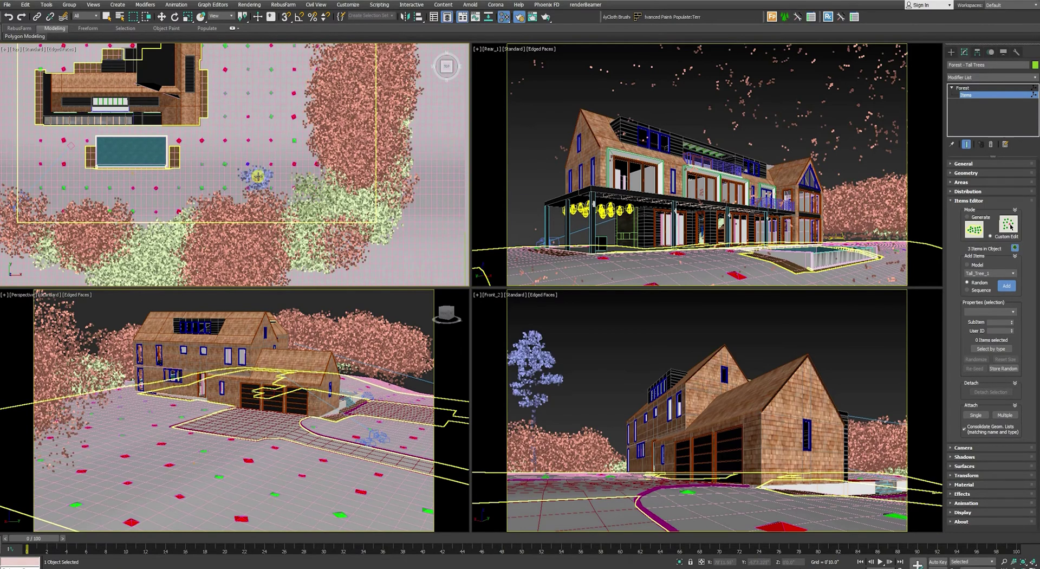
left_click(223, 150)
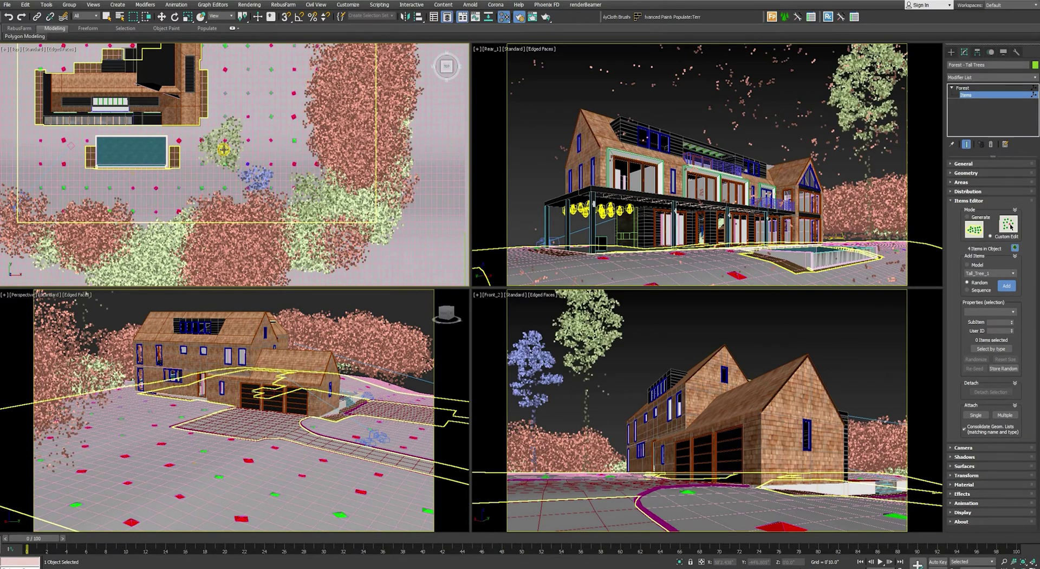
middle_click_drag(259, 176, 266, 185)
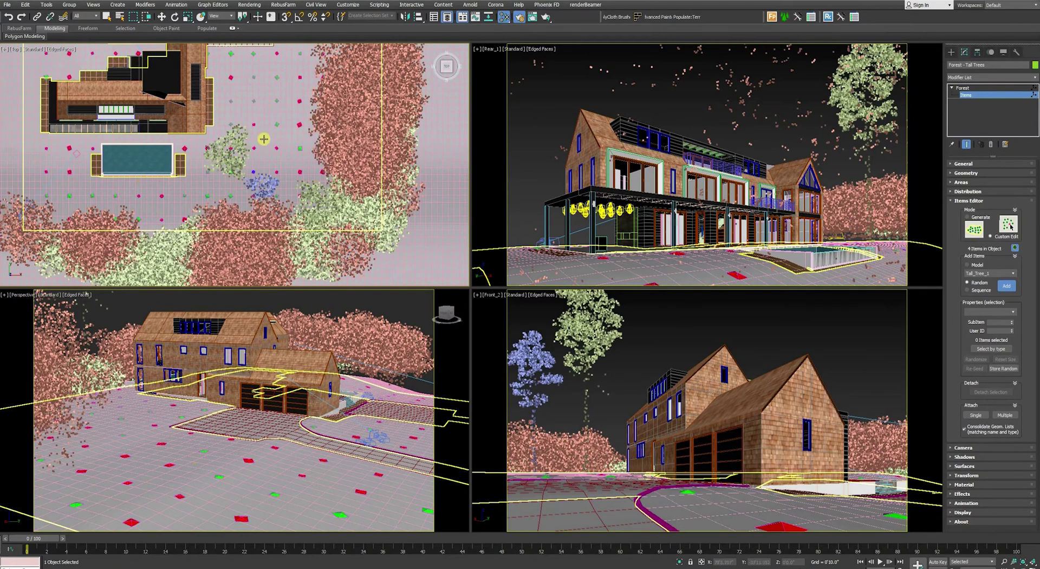
left_click(244, 255)
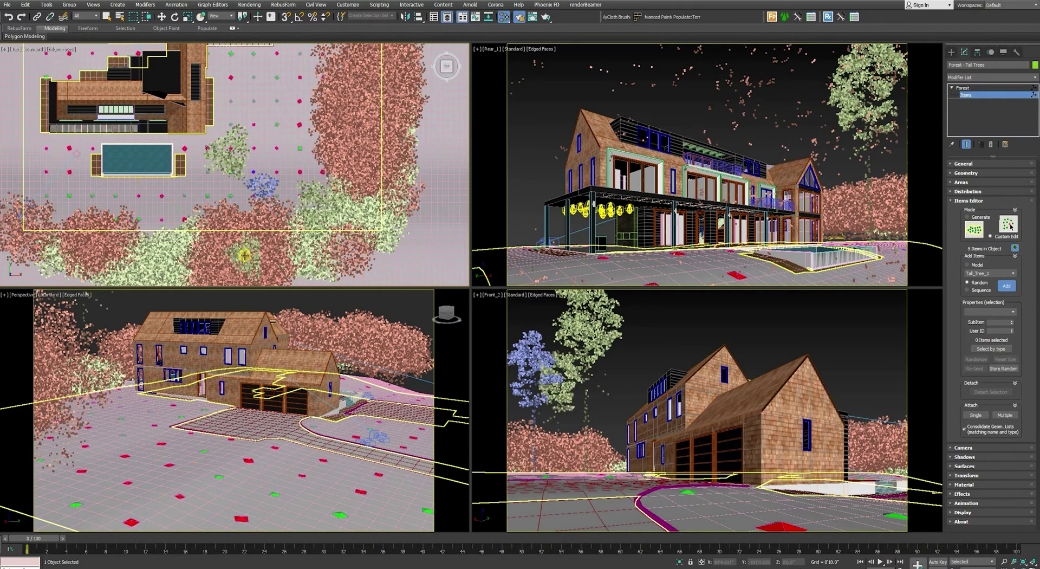
middle_click_drag(91, 265, 204, 263)
left_click(126, 205)
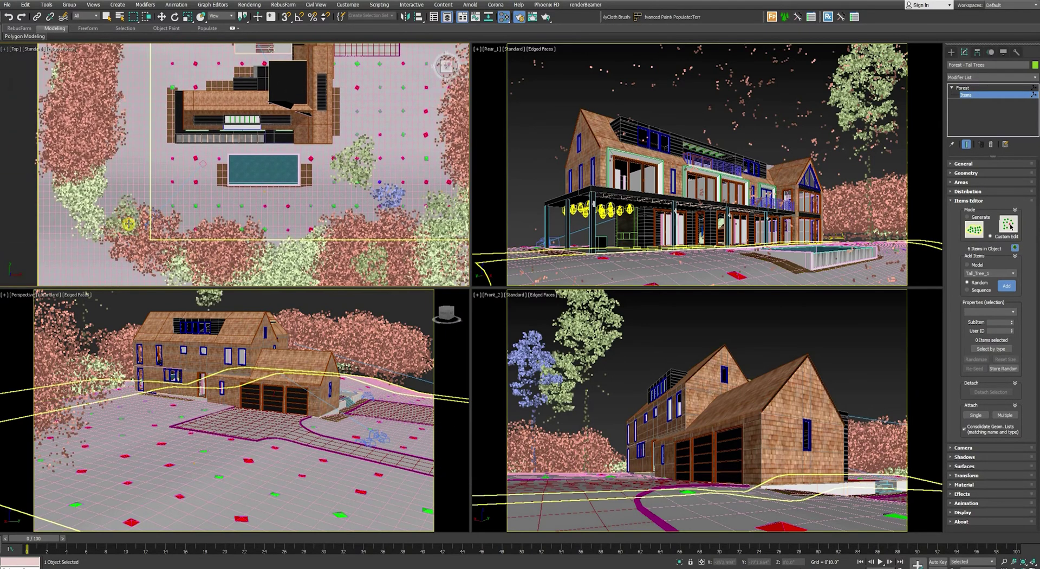
left_click(110, 163)
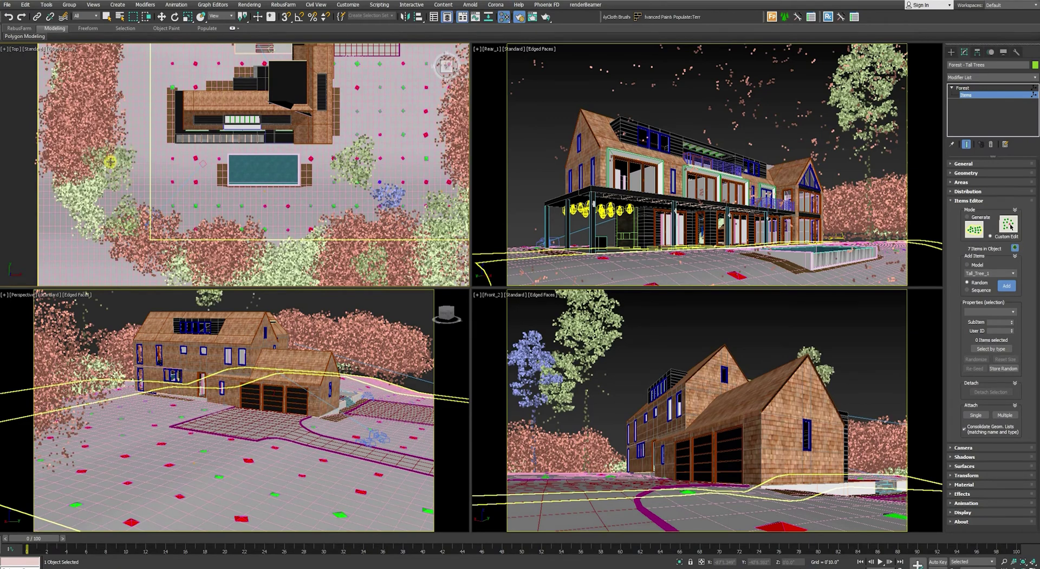
left_click(89, 134)
left_click(61, 69)
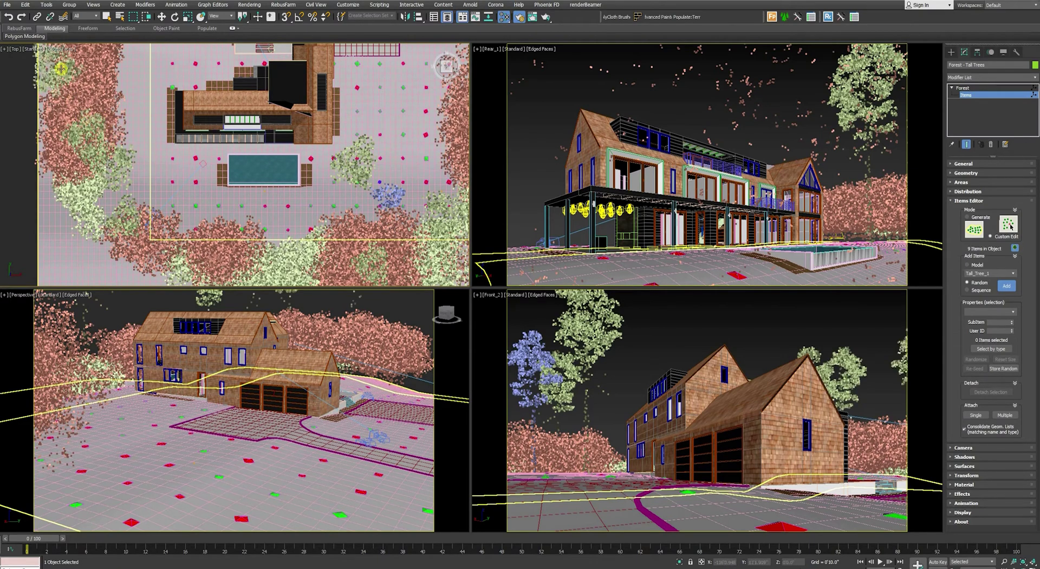
middle_click_drag(399, 237, 375, 218)
left_click(379, 268)
middle_click_drag(403, 278, 406, 239)
left_click(426, 245)
right_click(385, 247)
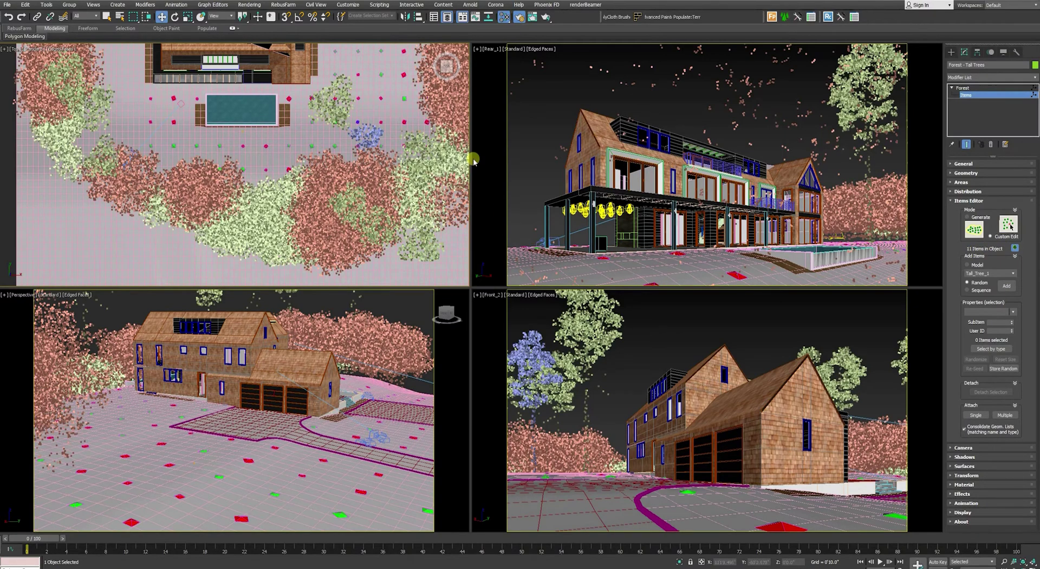
- Pick one tree near the house, move it to a new spot, and switch it to Tall_Tree_2
left_click(1014, 251)
left_click(337, 107)
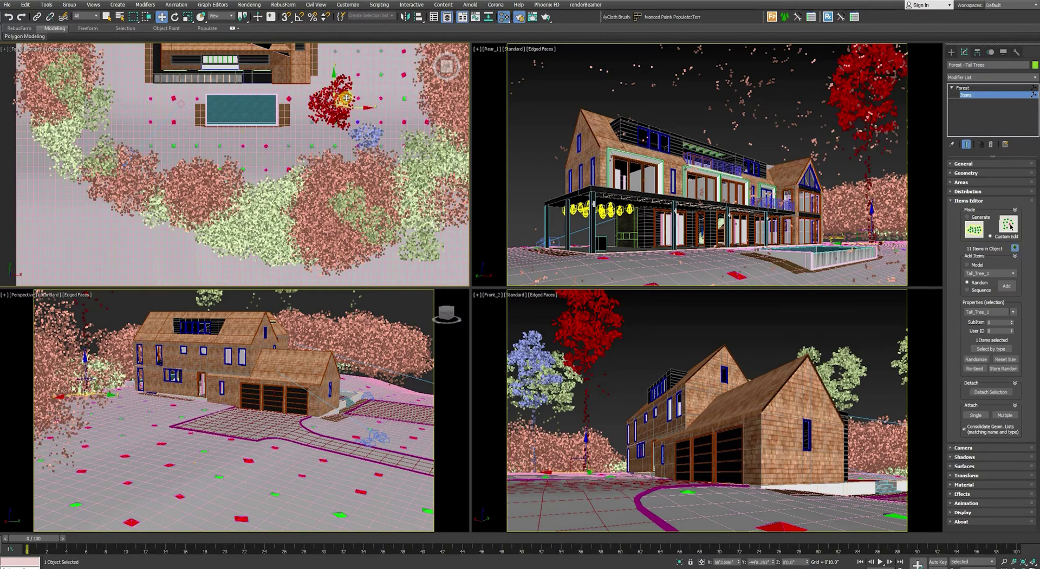
left_click_drag(346, 98, 387, 136)
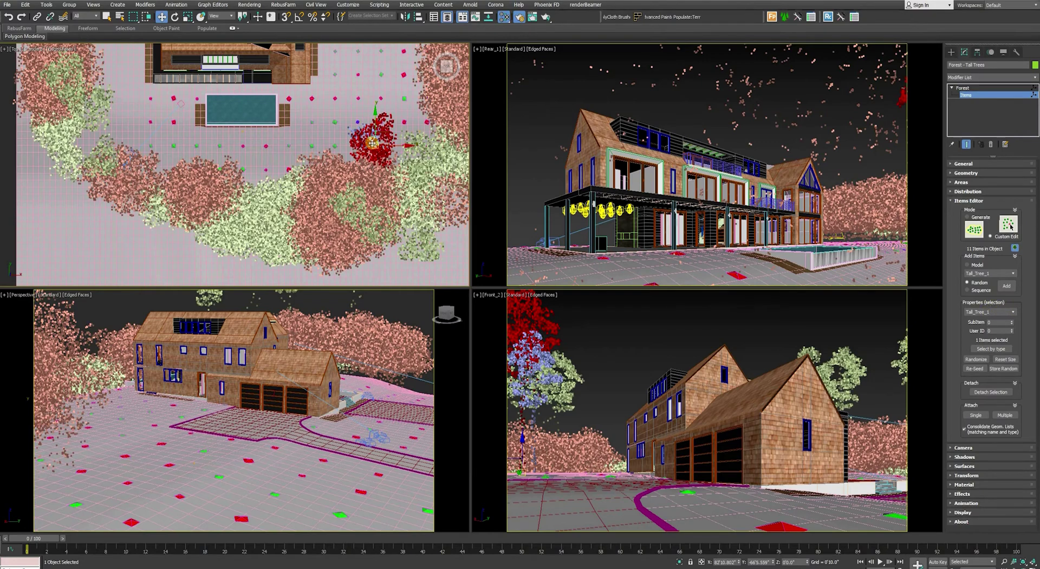
left_click_drag(547, 357, 547, 361)
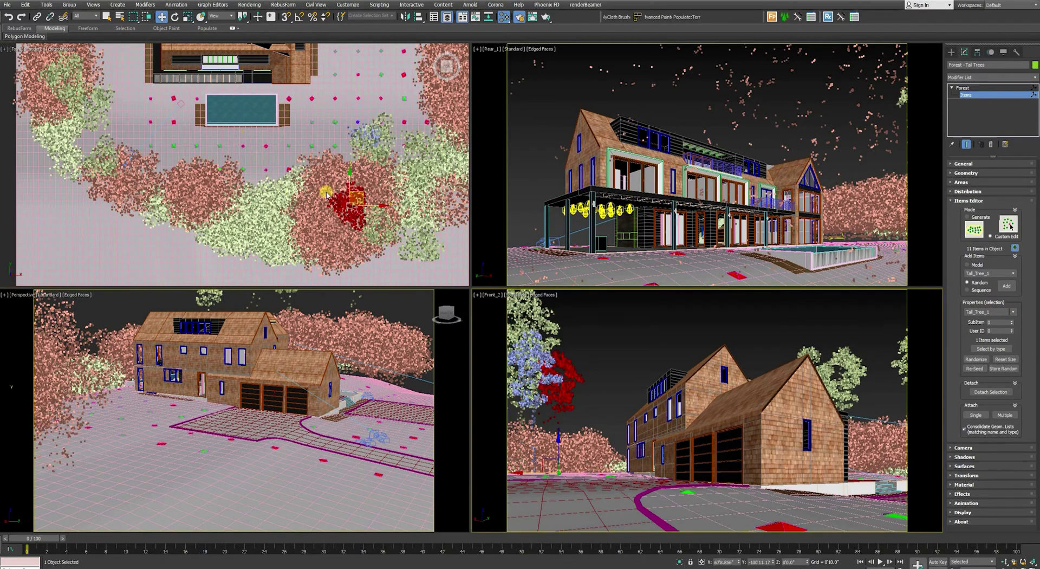
left_click_drag(357, 199, 353, 247)
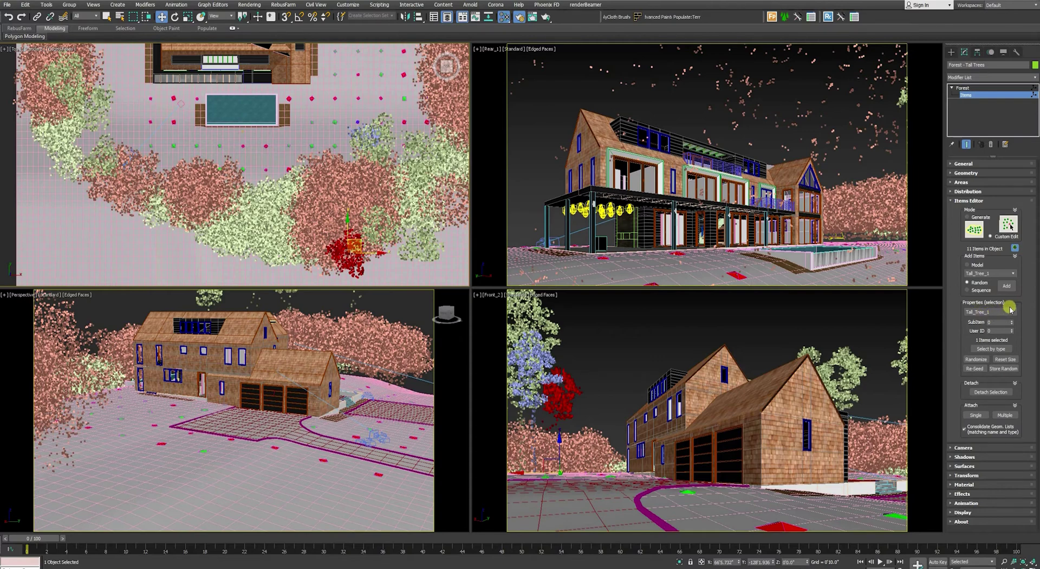
left_click(1010, 314)
left_click(1000, 325)
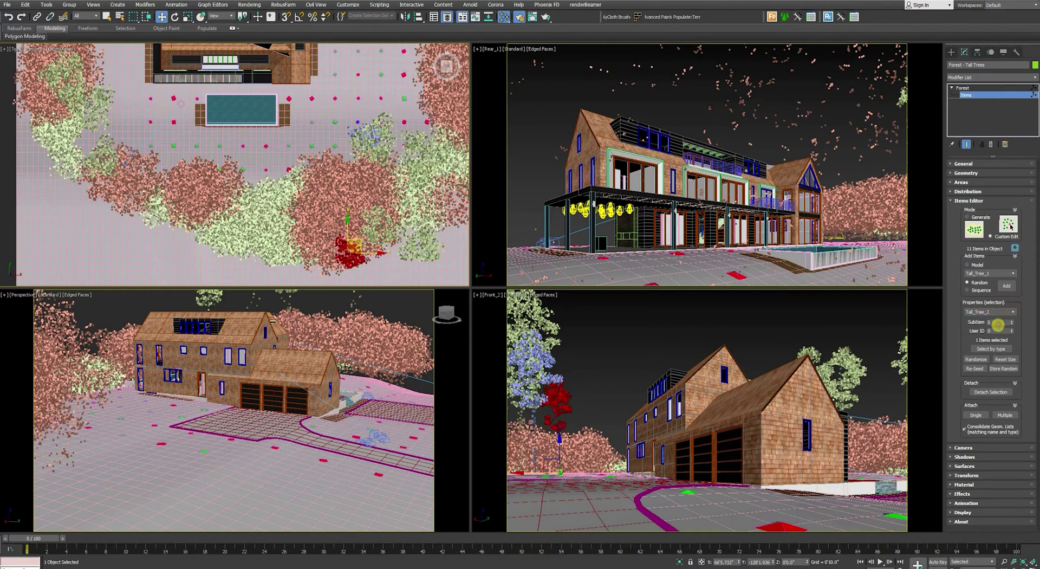
- Enlarge the chosen tree and rotate it around its trunk
key("r")
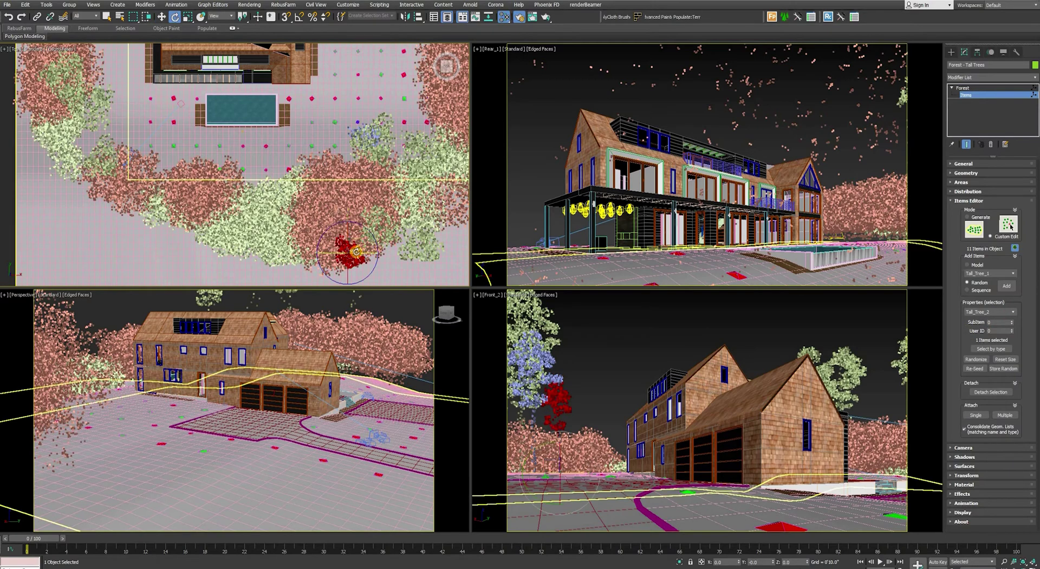
left_click_drag(354, 253, 370, 248)
key("e")
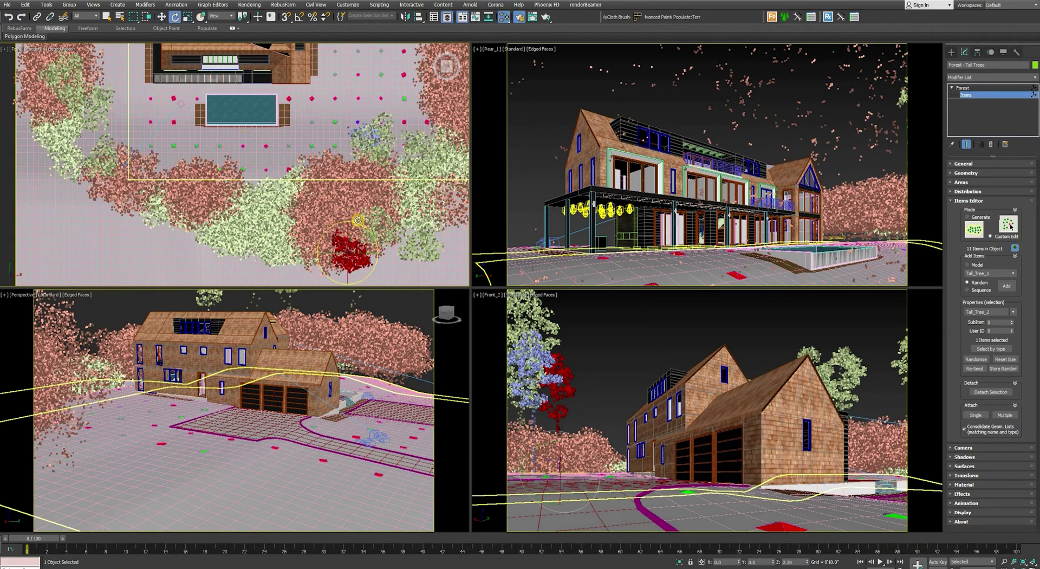
left_click_drag(328, 200, 335, 214)
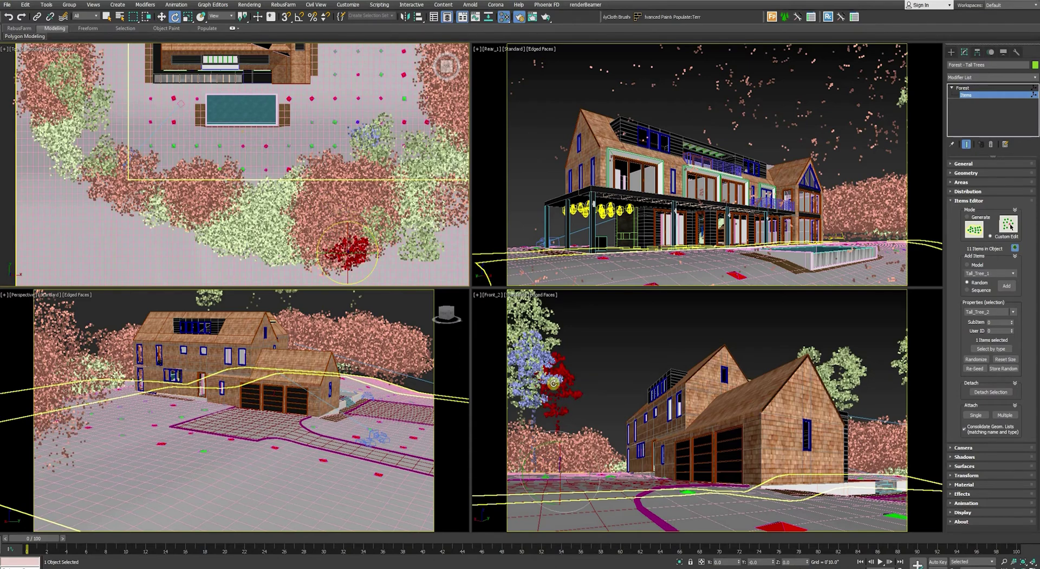
- Select another tall tree and move it further down the lot, then up and left
left_click(534, 414)
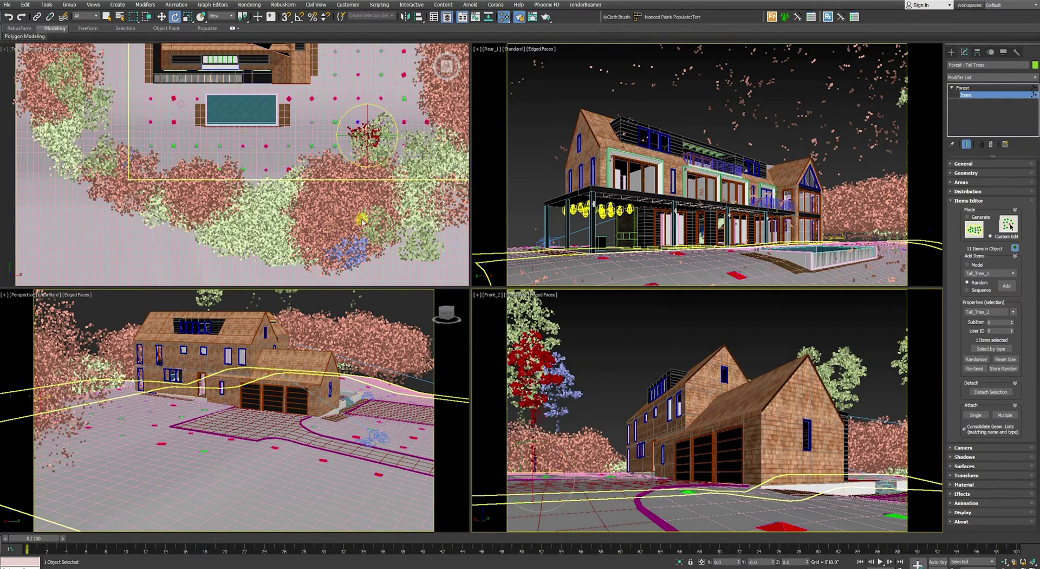
key("w")
left_click_drag(379, 137, 380, 198)
key("r")
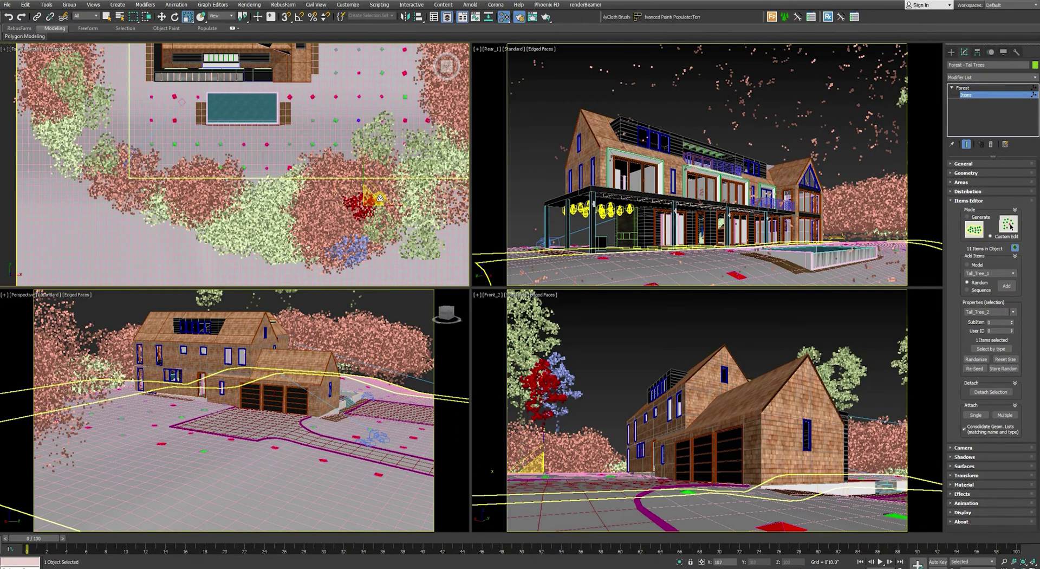
scroll(381, 199, "down", 3)
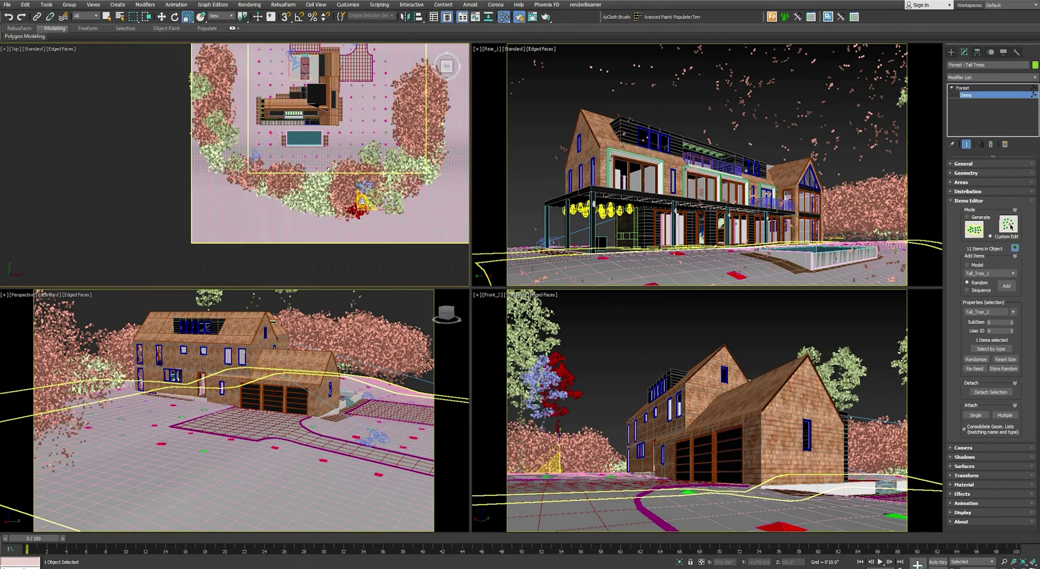
scroll(363, 201, "up", 3)
key("w")
left_click_drag(552, 356, 544, 314)
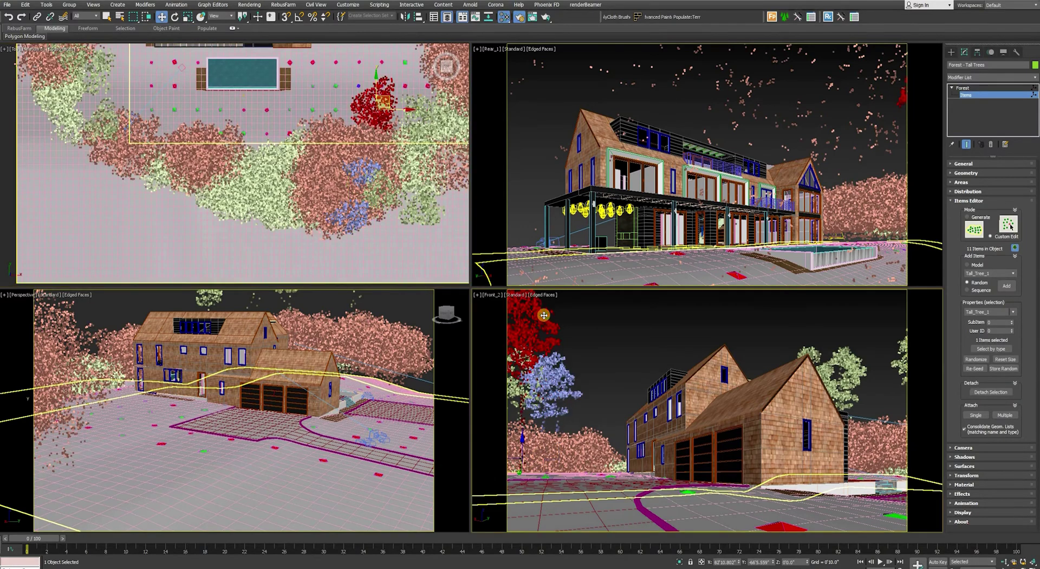
- Clone a tree lower on the lot and move the copy up into the foliage ring
left_click(389, 100)
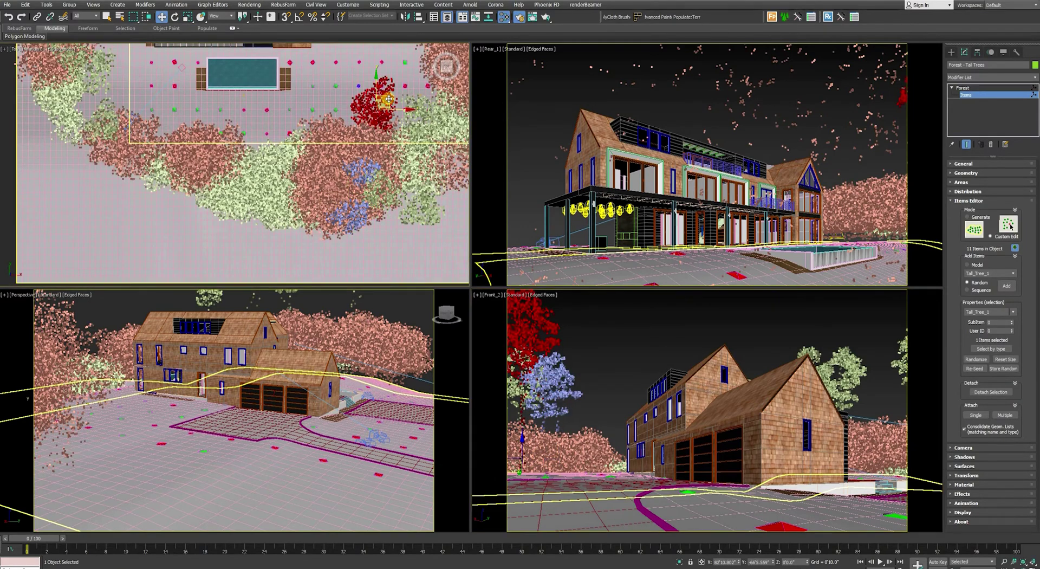
left_click_drag(388, 100, 234, 242)
key("e")
key("w")
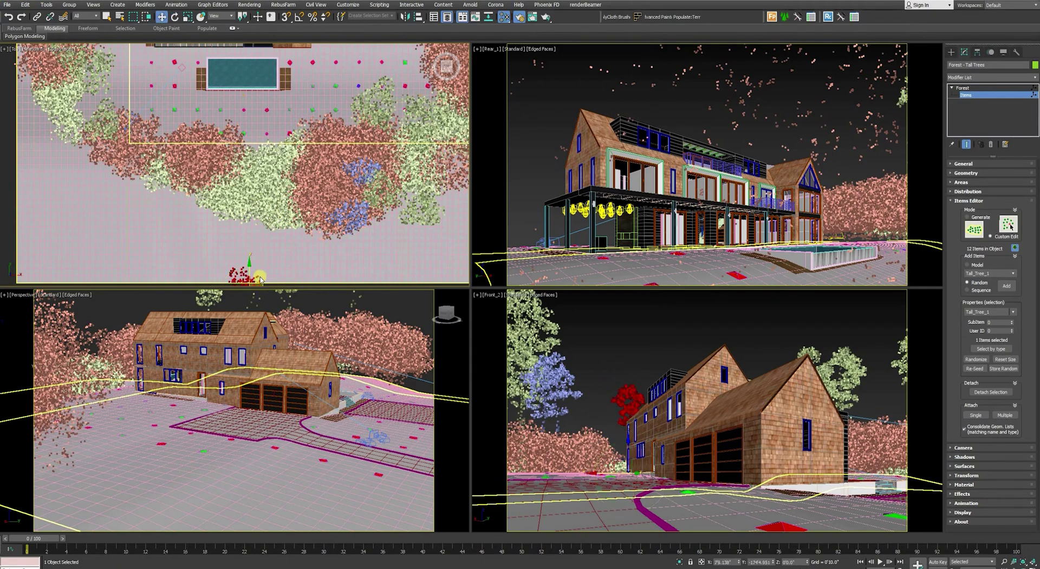
left_click_drag(260, 281, 314, 238)
key("r")
key("w")
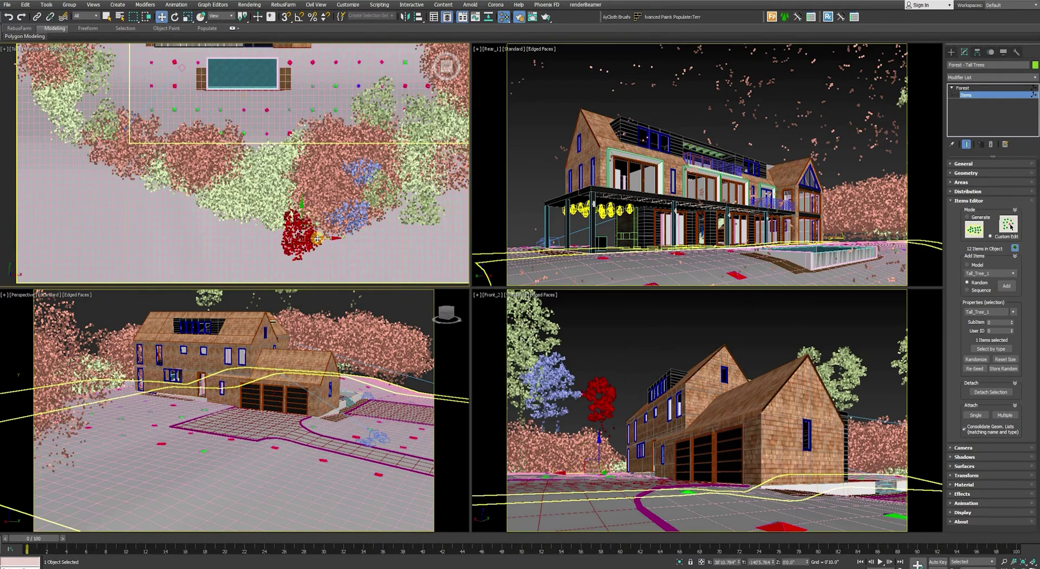
scroll(286, 154, "down", 3)
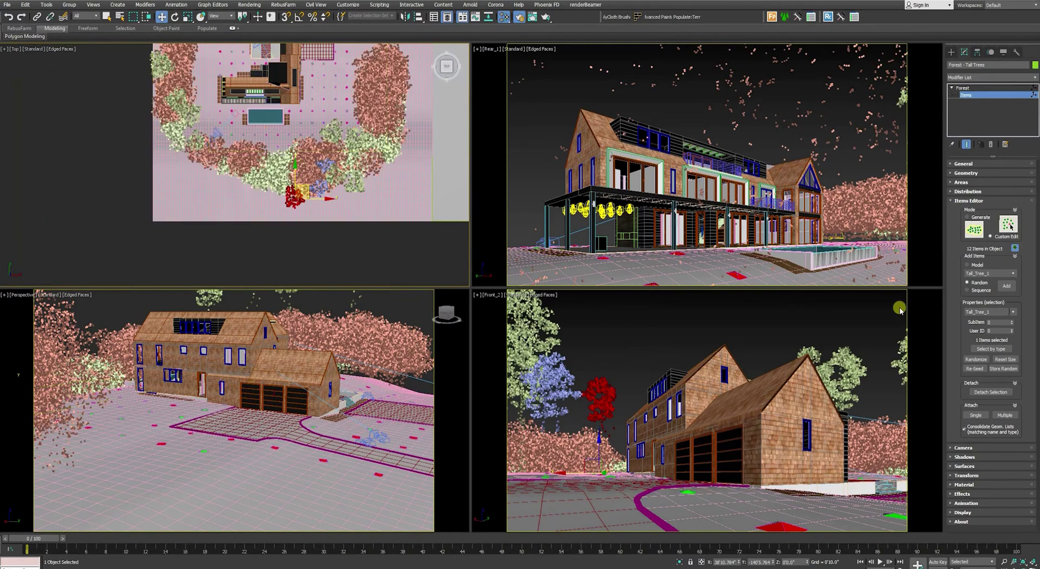
- Move another tree toward the lot's left edge, change it to Tall_Tree_2, and shift it nearer the house
left_click(811, 347)
scroll(191, 124, "up", 2)
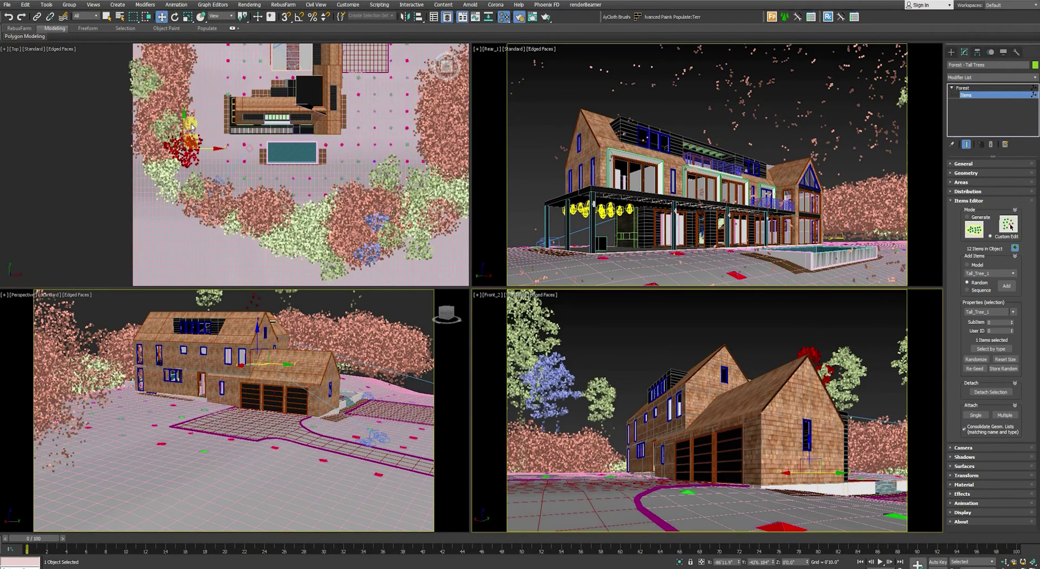
left_click_drag(199, 140, 63, 147)
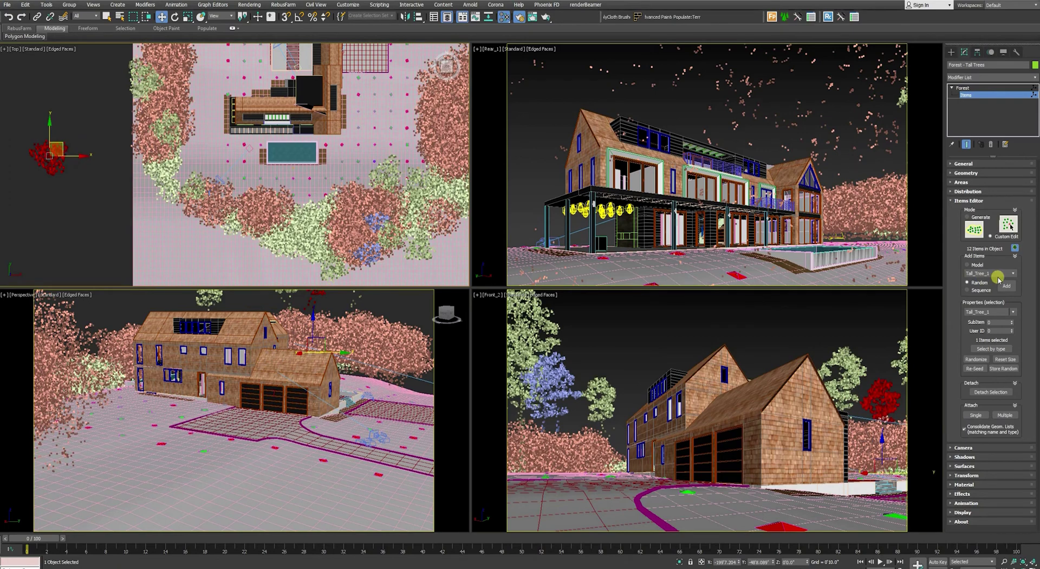
left_click(1011, 312)
left_click(999, 324)
left_click(47, 156)
left_click_drag(63, 156, 158, 85)
key("r")
key("w")
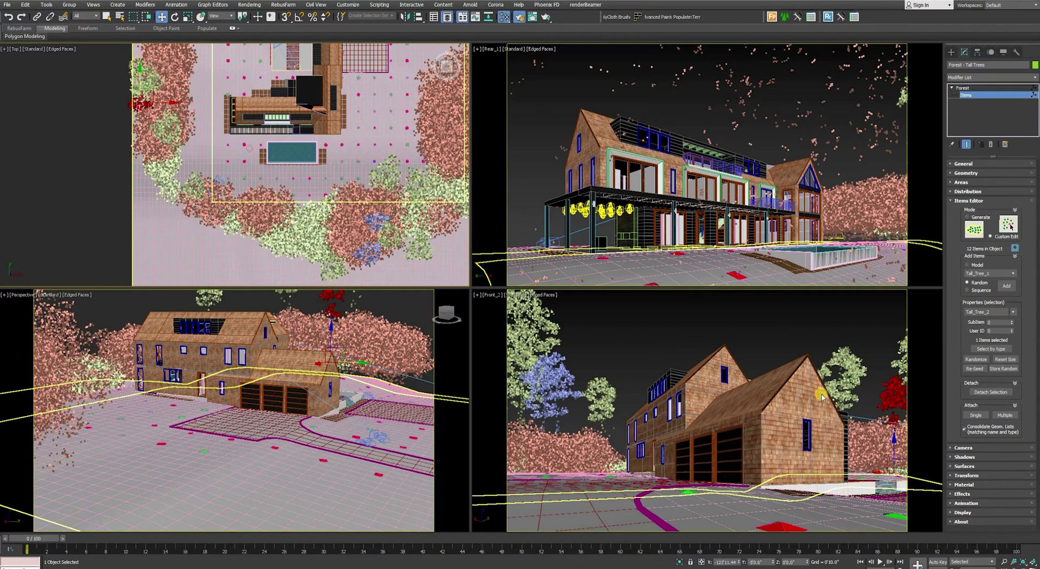
- Move one more tree left on the lot and exit item-level editing
left_click(827, 360)
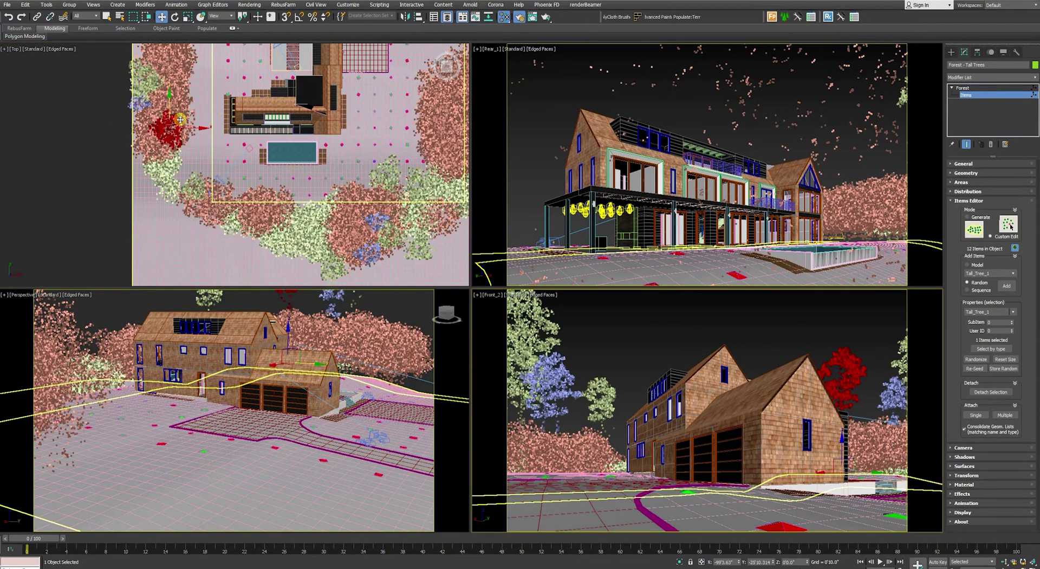
left_click_drag(183, 118, 140, 117)
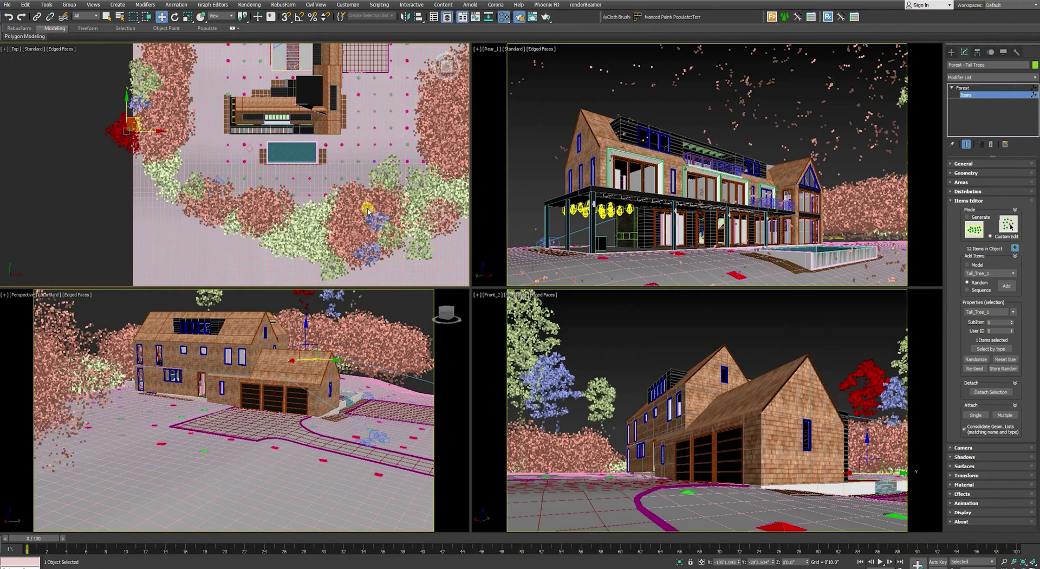
left_click(1015, 247)
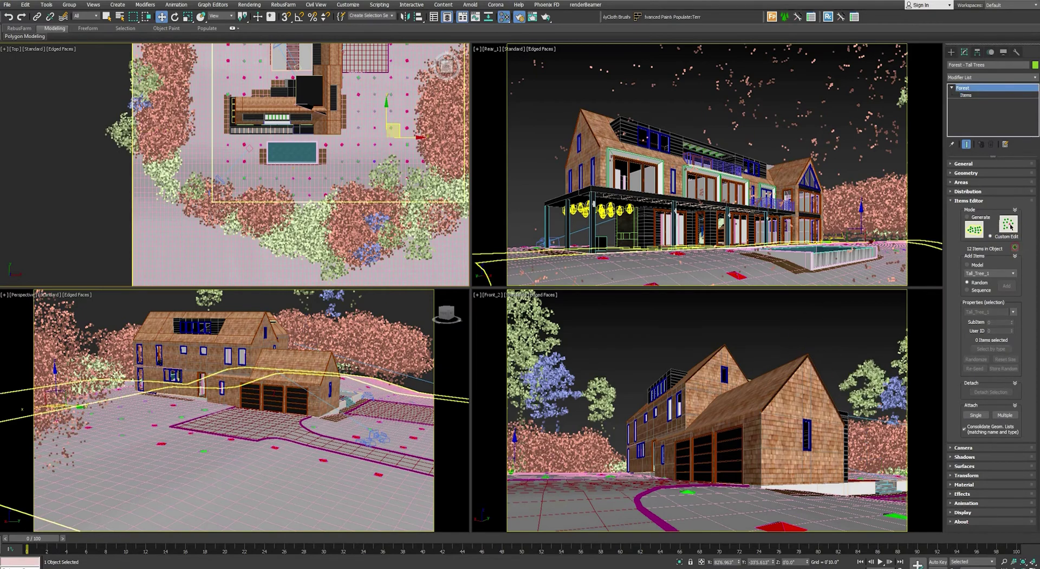
- Render a V-Ray test image of the house framed by tall pines, then close the frame buffer
left_click(532, 17)
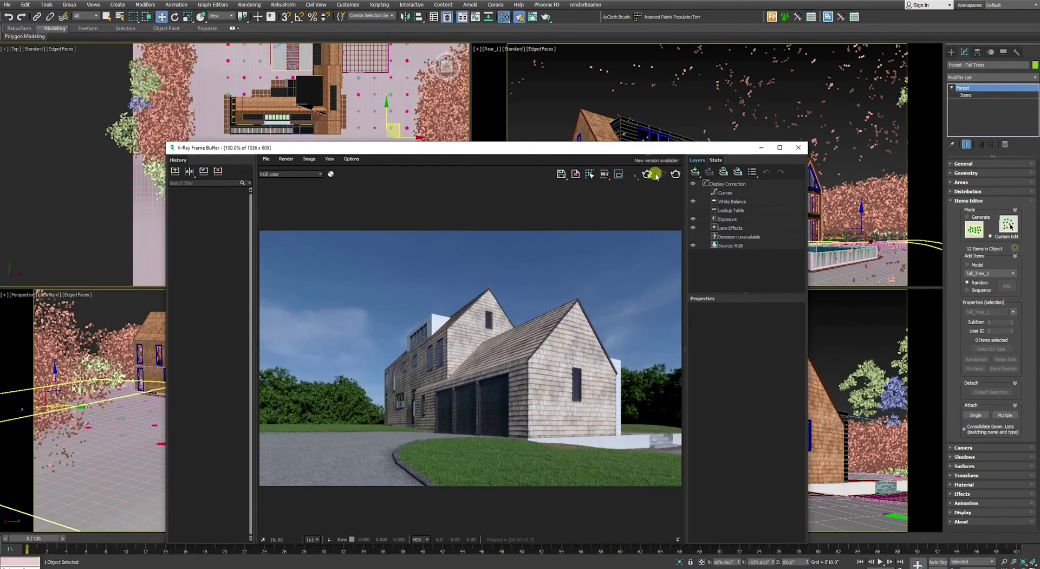
left_click(648, 175)
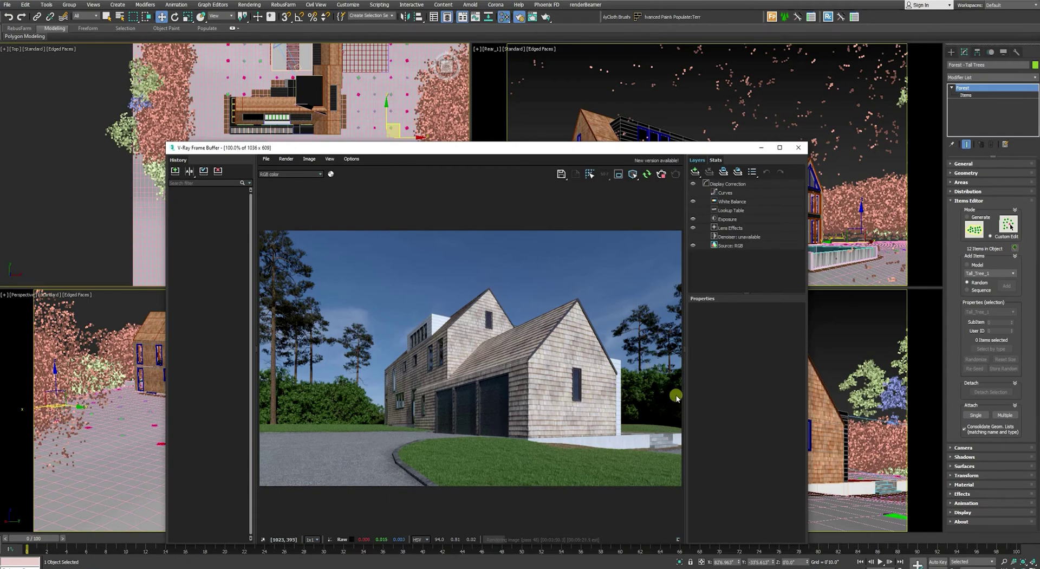
left_click(661, 175)
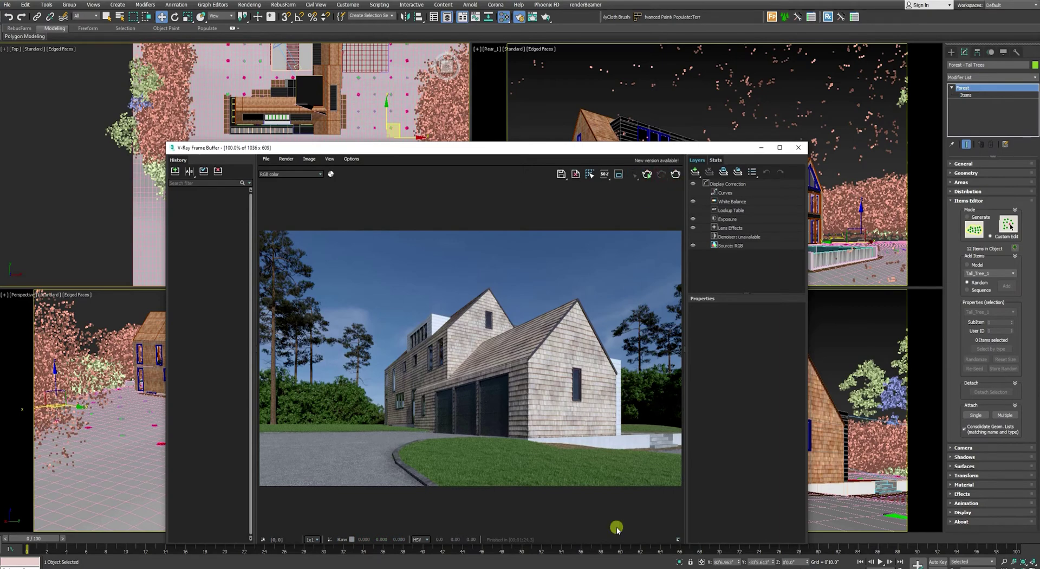
left_click(798, 147)
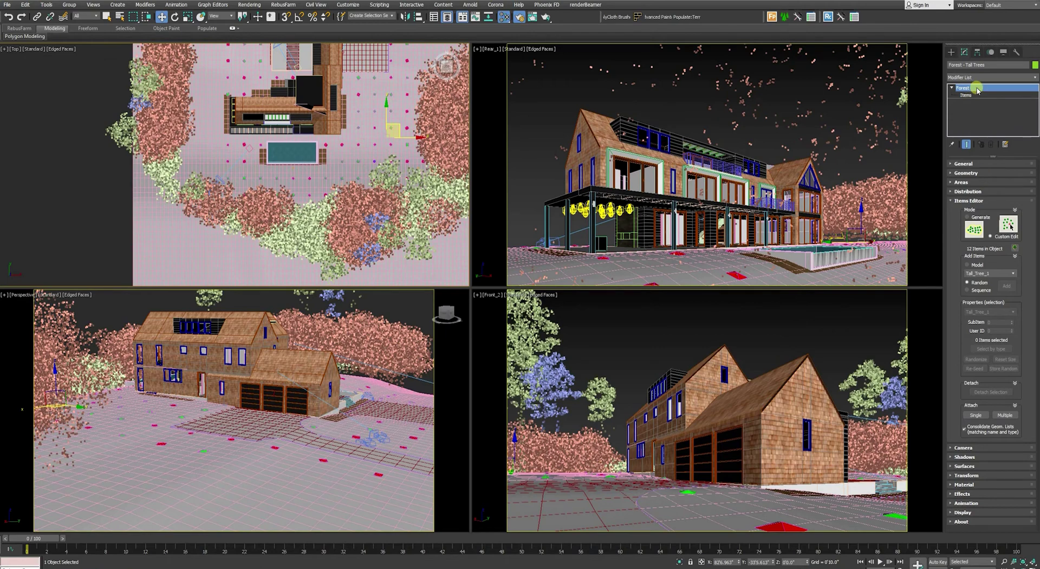
- Add one Tall Trees item beside the curving driveway near the house and nudge it into place
left_click(1015, 249)
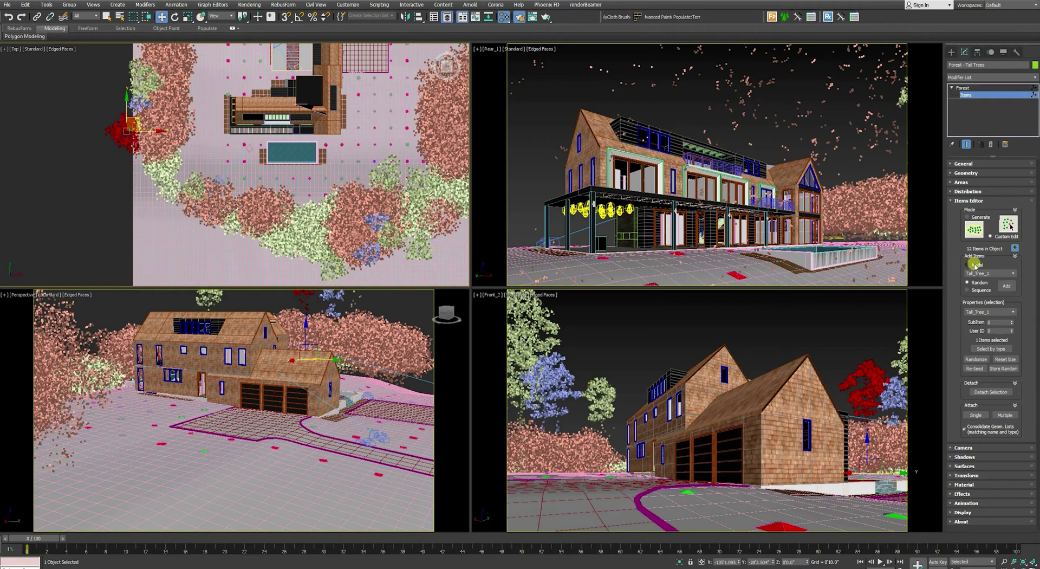
left_click(1006, 285)
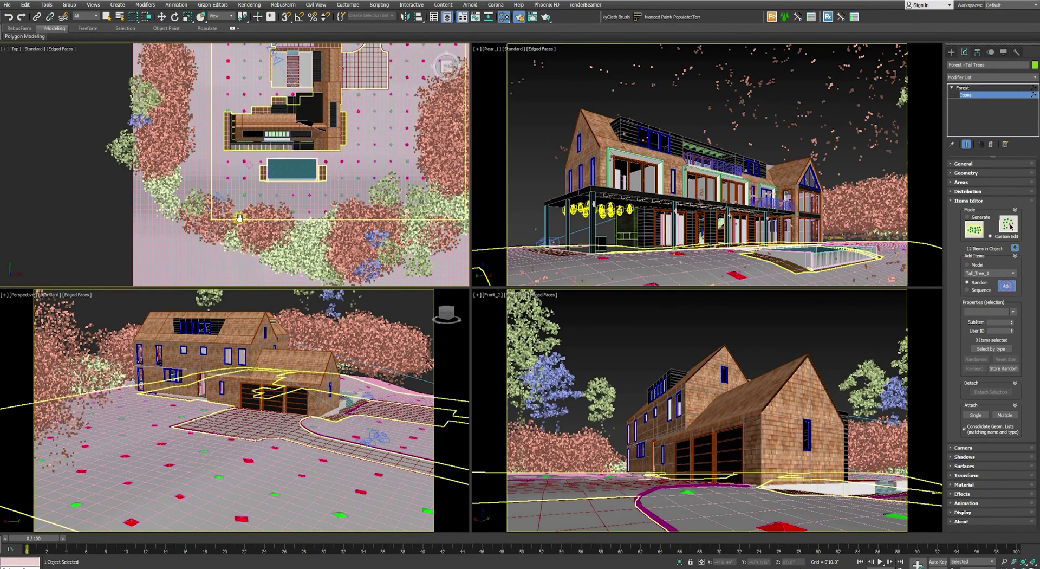
middle_click_drag(239, 217, 301, 231)
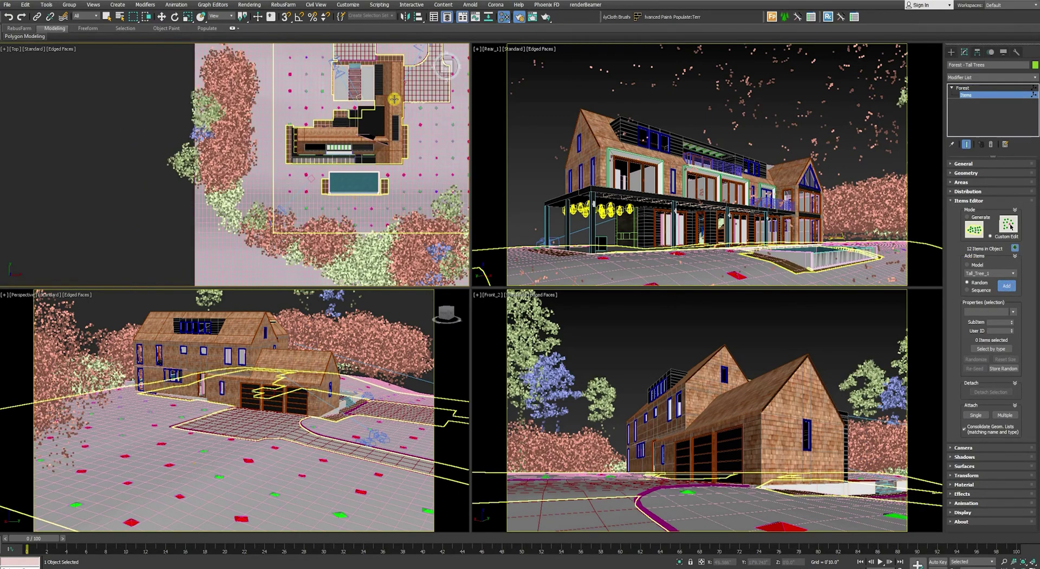
scroll(352, 162, "up", 2)
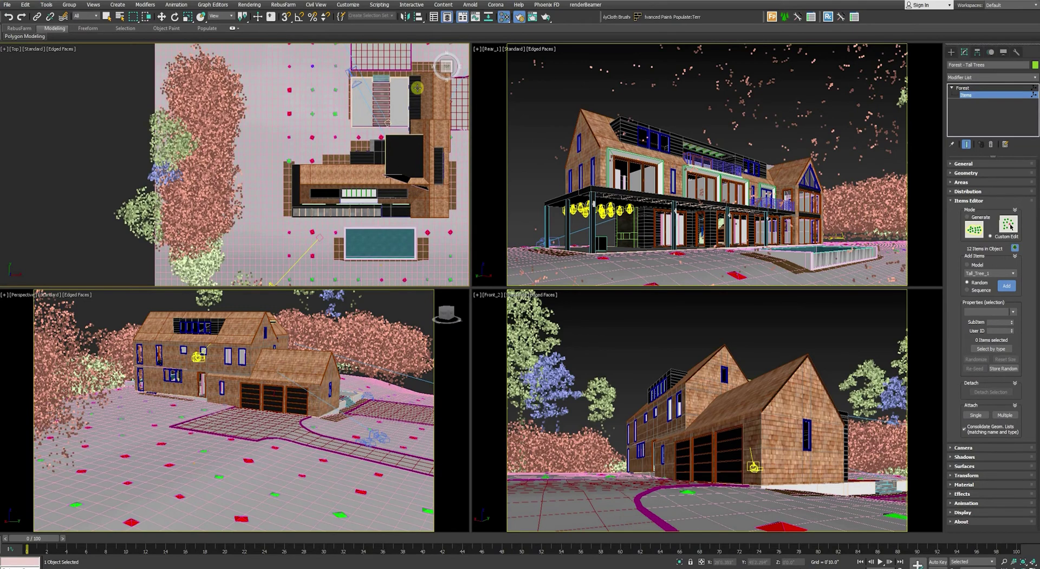
scroll(312, 201, "up", 5)
scroll(336, 141, "up", 3)
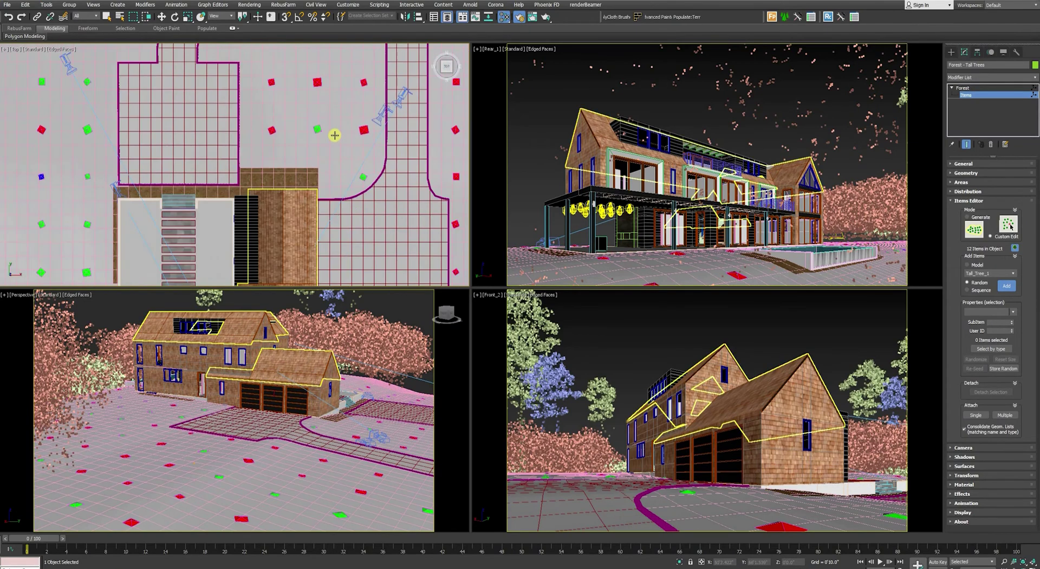
left_click(332, 115)
right_click(602, 233)
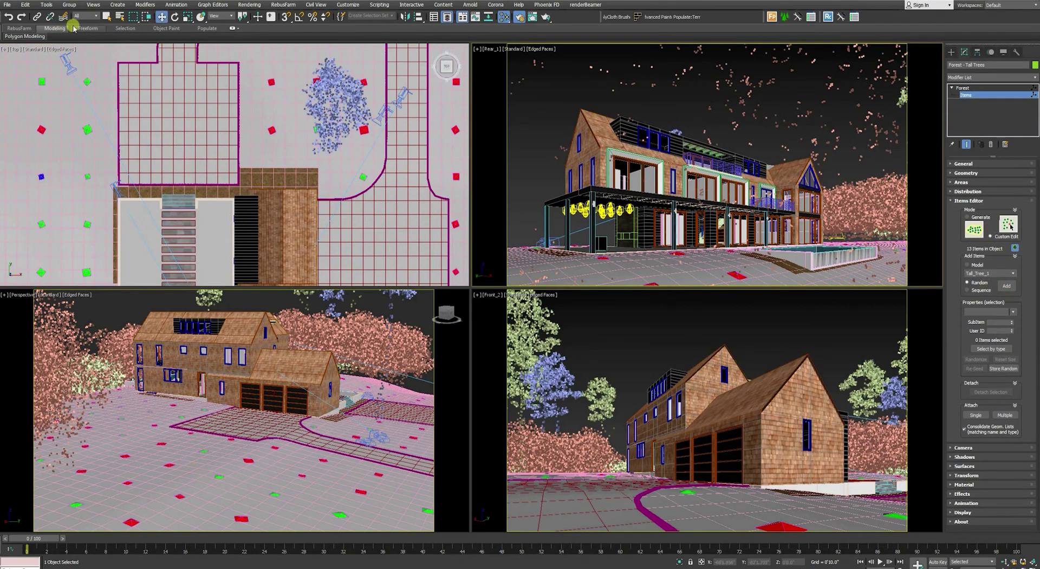
left_click(350, 91)
left_click_drag(348, 101, 351, 132)
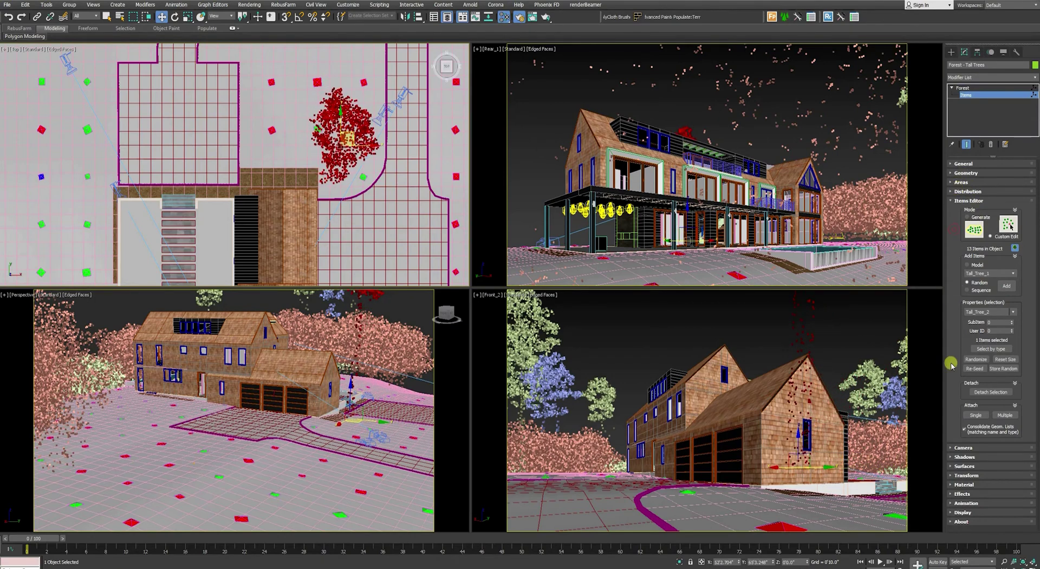
- Add the ground plane Plane005 and the terrain Object13967 as surfaces for Forest - Tall Trees
left_click(963, 465)
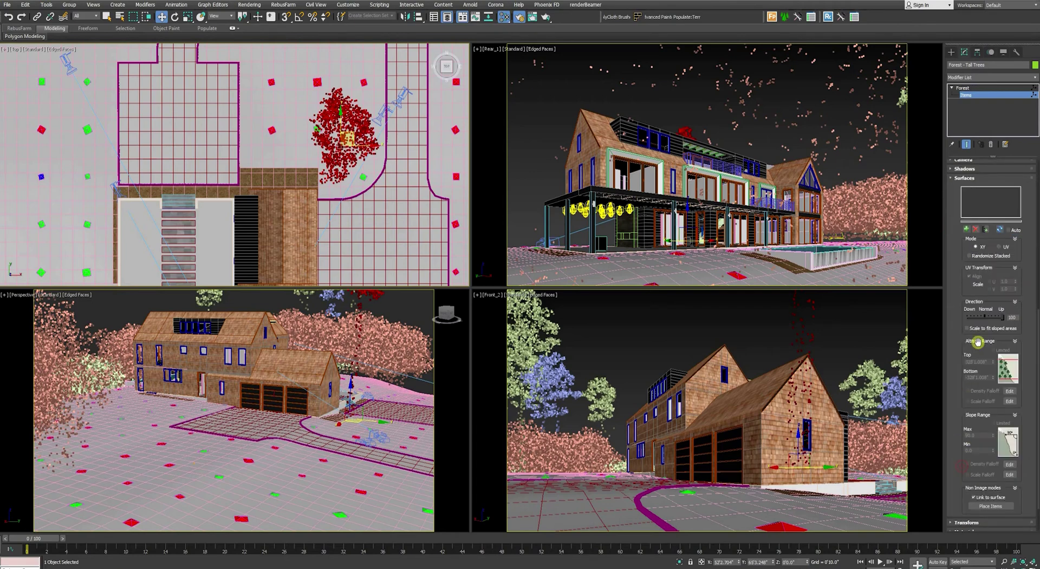
left_click(968, 230)
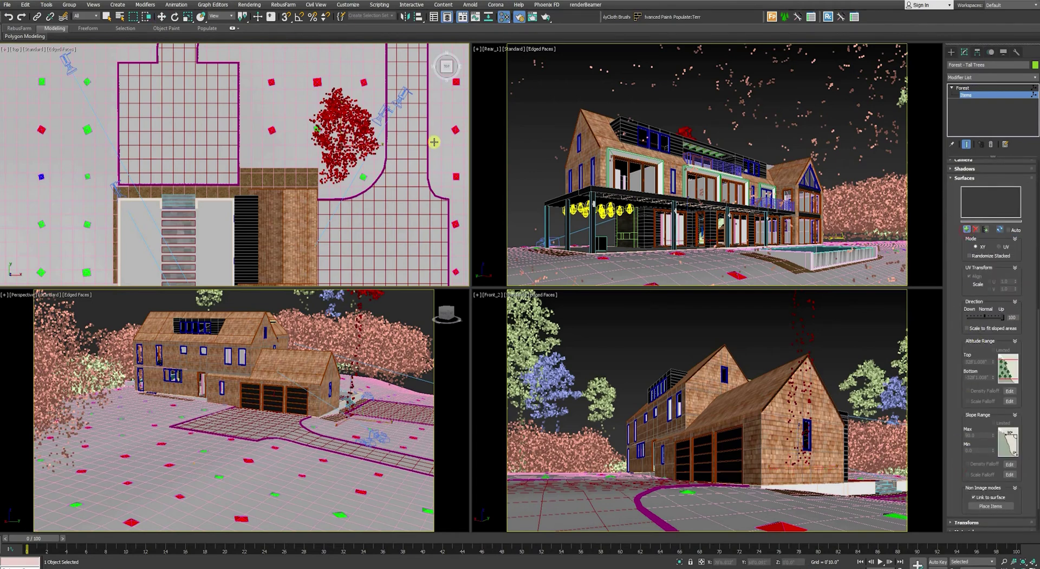
left_click(293, 86)
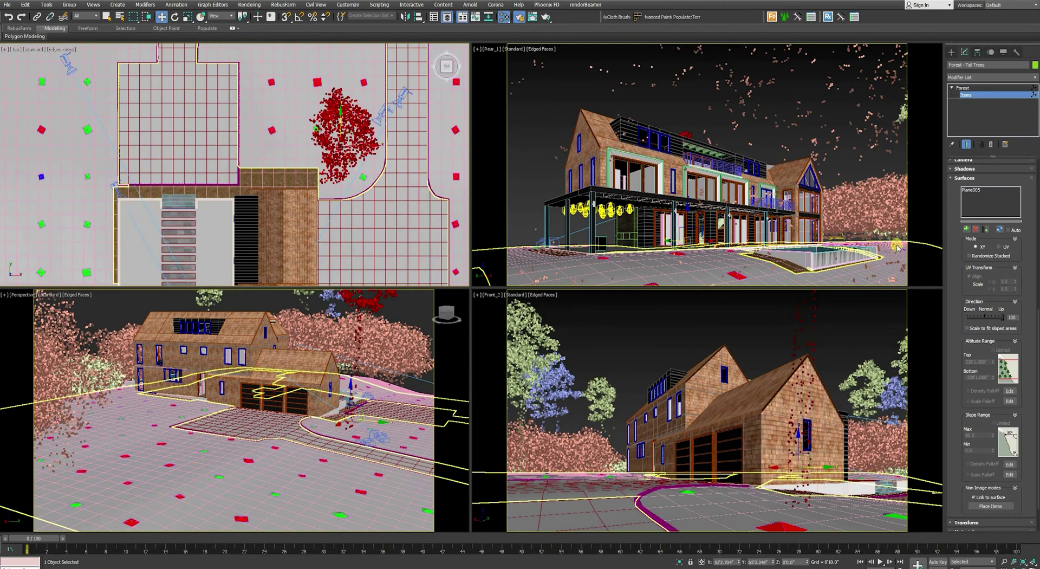
left_click(967, 229)
left_click(414, 176)
scroll(384, 142, "down", 6)
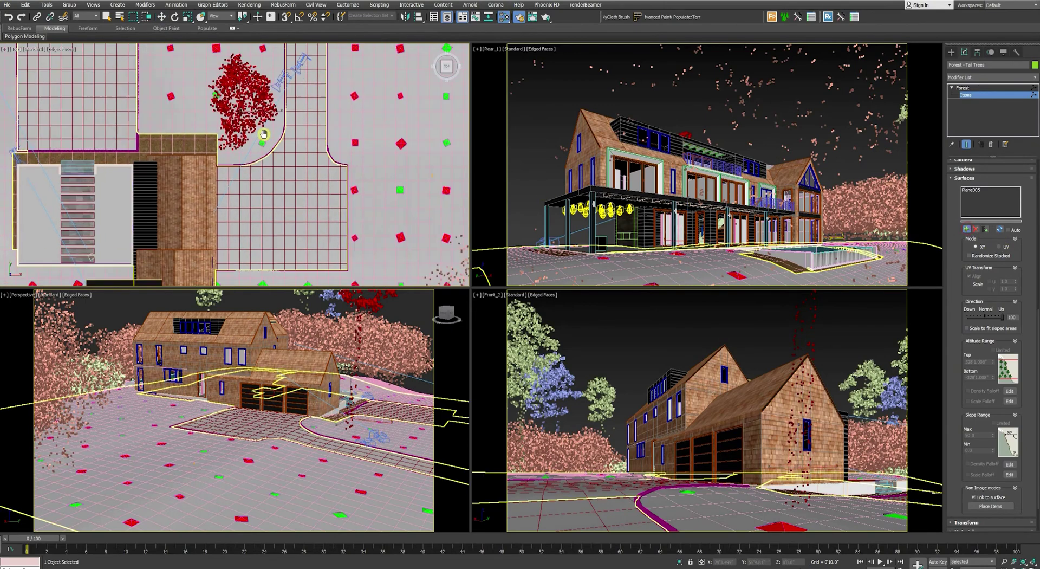
left_click(383, 142)
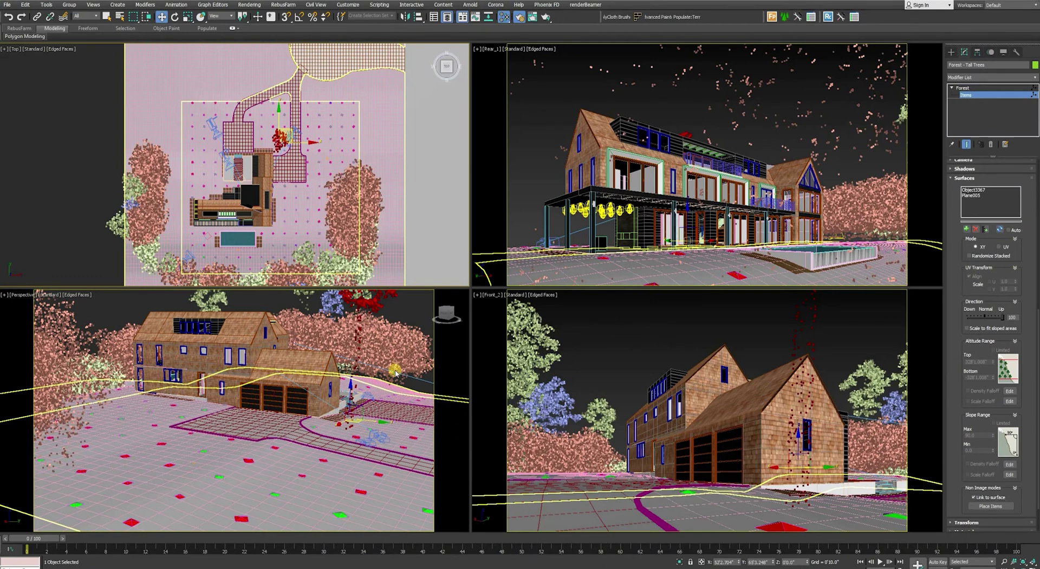
scroll(268, 105, "up", 5)
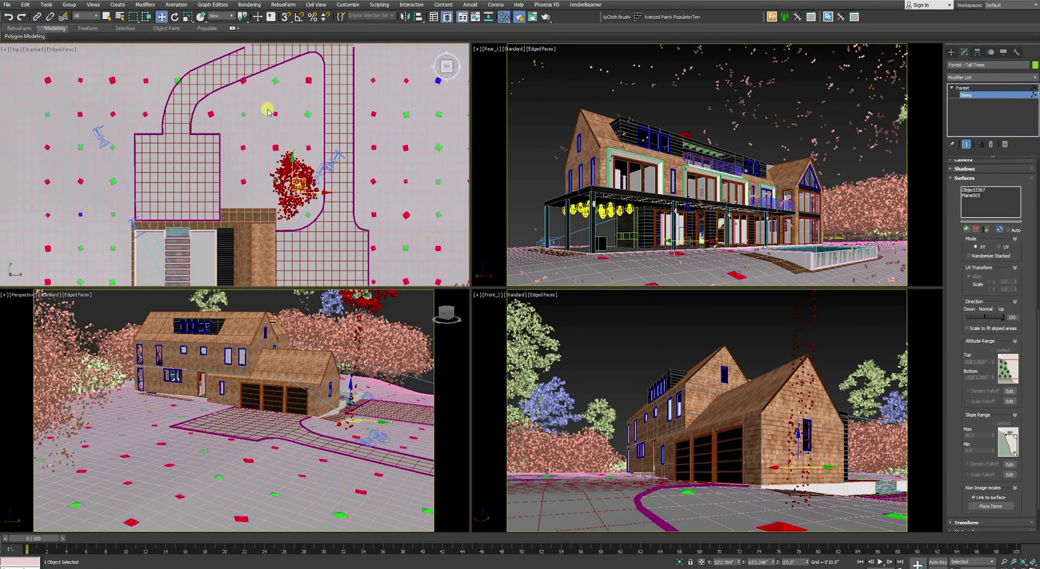
- Slide the tall tree to a new spot on the lot with Select and Place
left_click(187, 17)
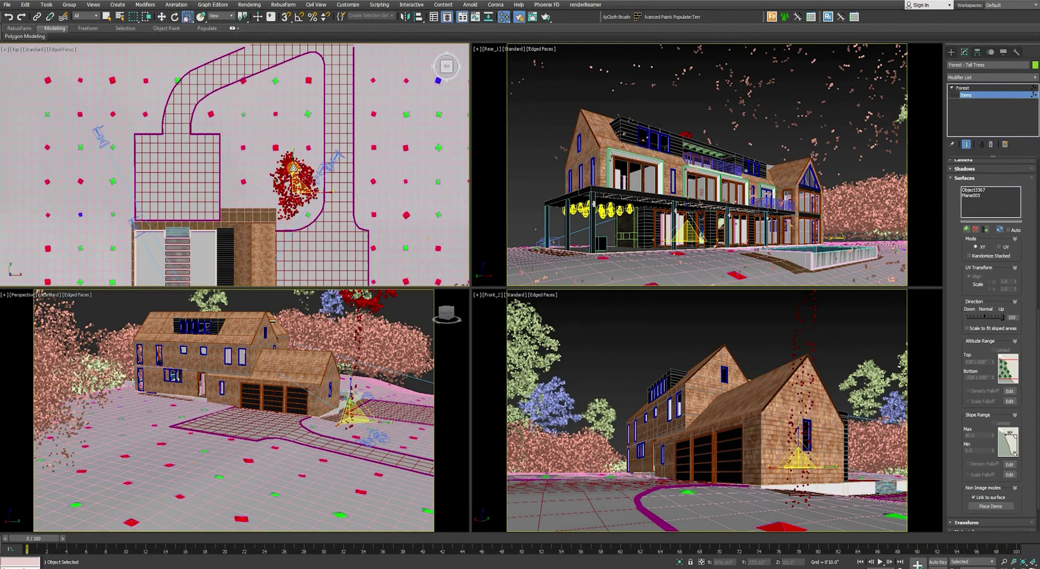
left_click_drag(299, 206, 300, 251)
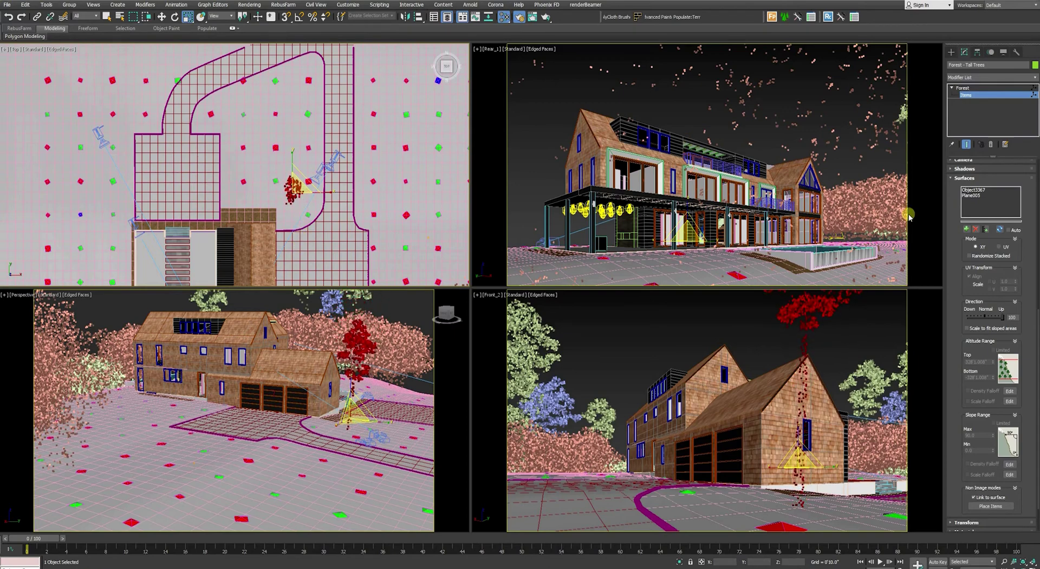
scroll(953, 426, "down", 3)
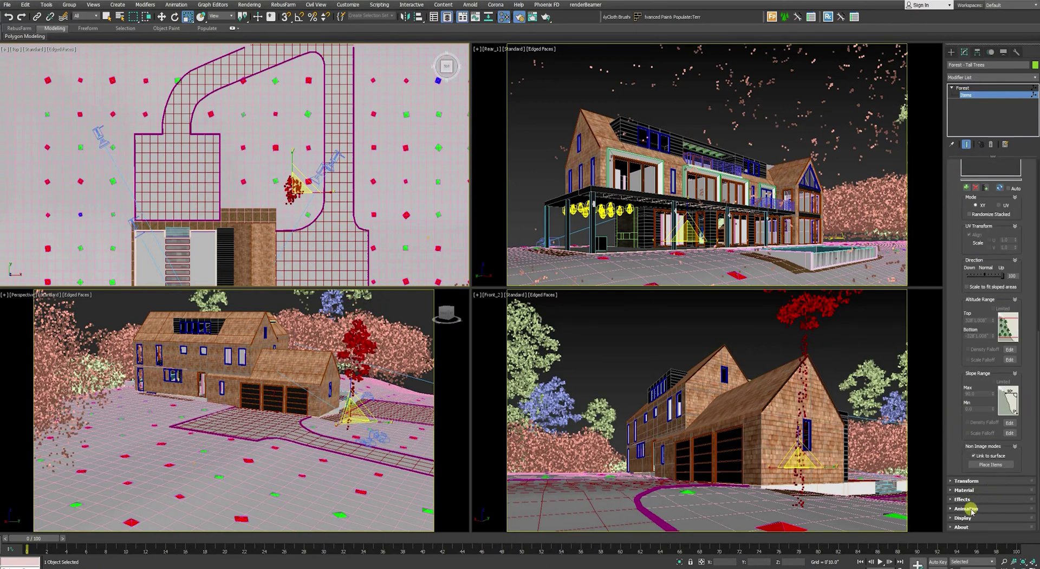
scroll(957, 248, "up", 10)
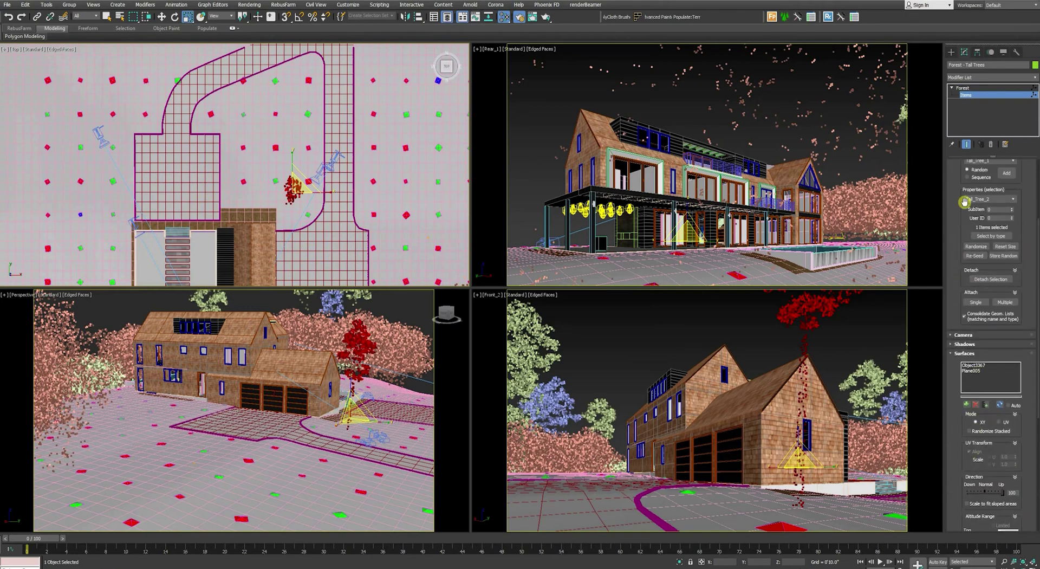
scroll(983, 204, "down", 1)
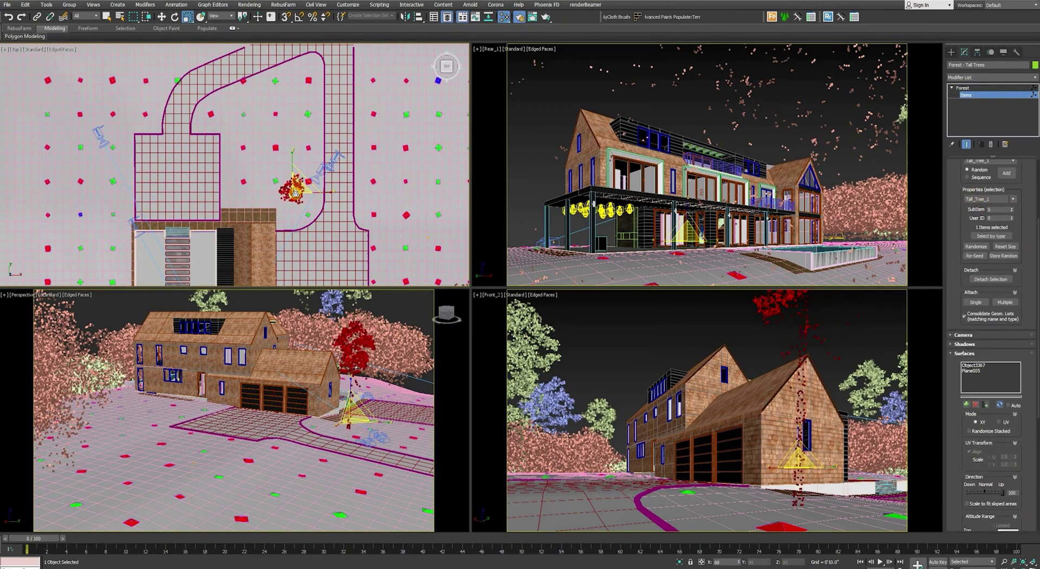
- Nudge the tall tree left in the plan view and render the scene
left_click(162, 16)
mouse_move(303, 175)
left_mouse_down()
mouse_move(288, 173)
mouse_move(296, 169)
left_mouse_up()
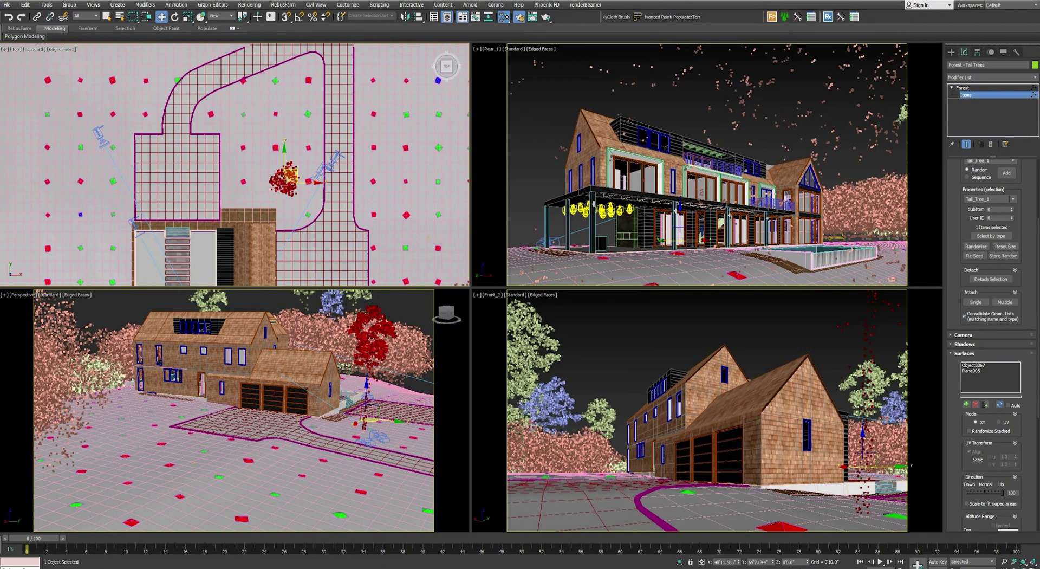
left_click(532, 17)
left_click(606, 143)
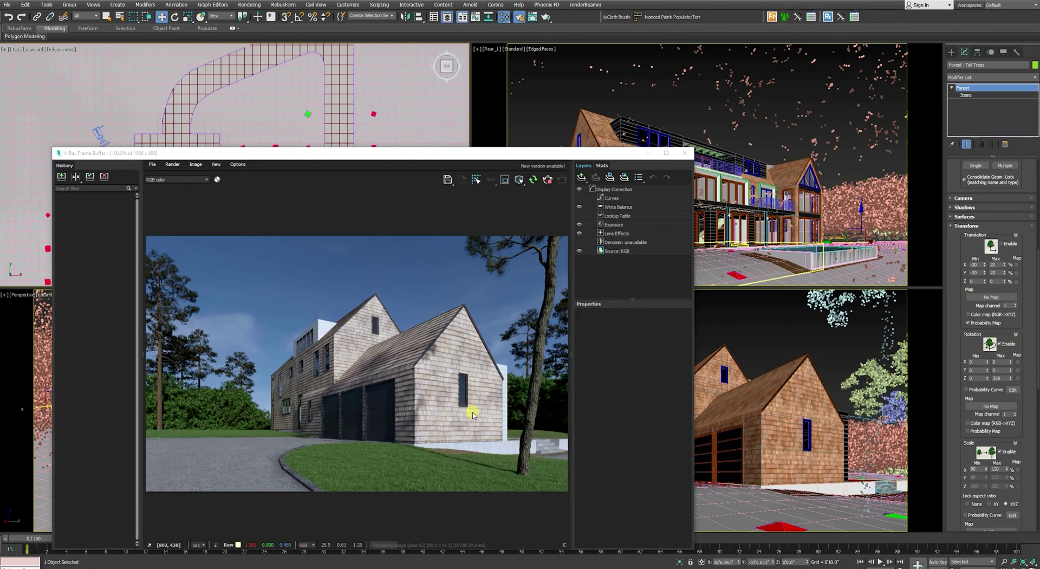
- Stop the running V-Ray render and drag the frame buffer window off-screen
left_click(548, 180)
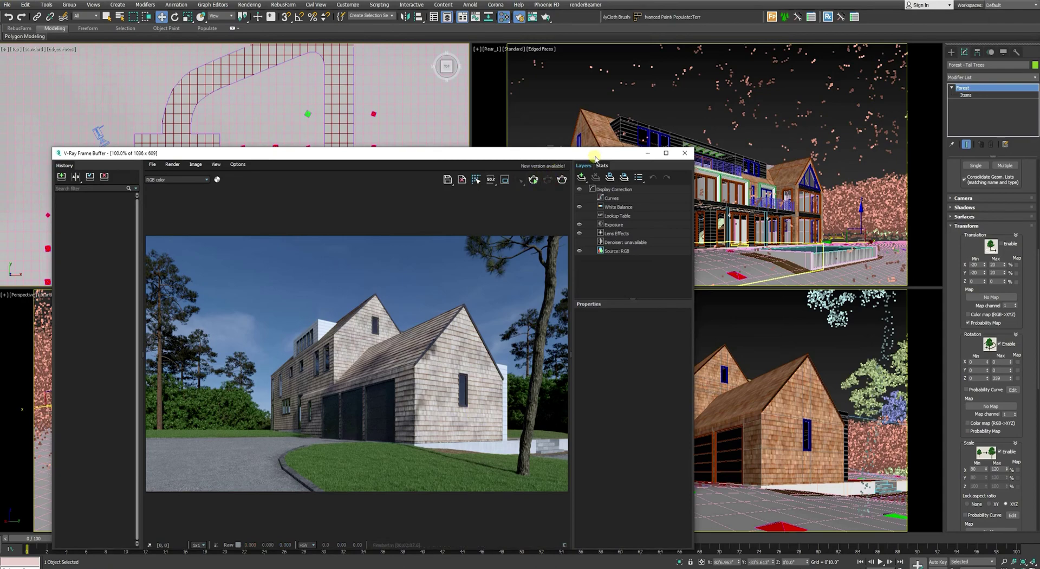
left_click_drag(604, 157, 0, 157)
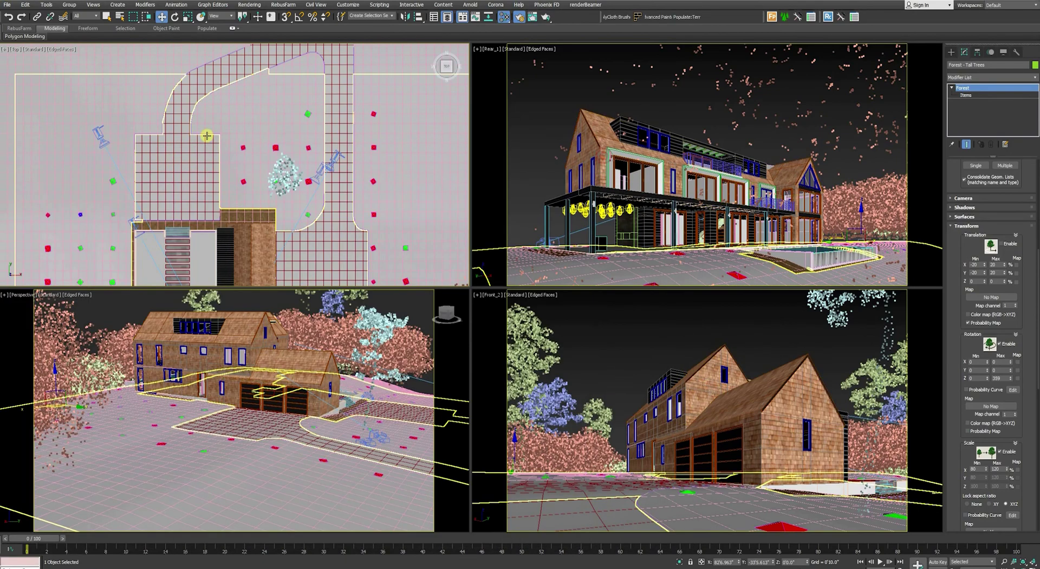
- Set the Top view to wireframe and display Forest - Short Trees as Proxy (Pyramid)
left_click(107, 16)
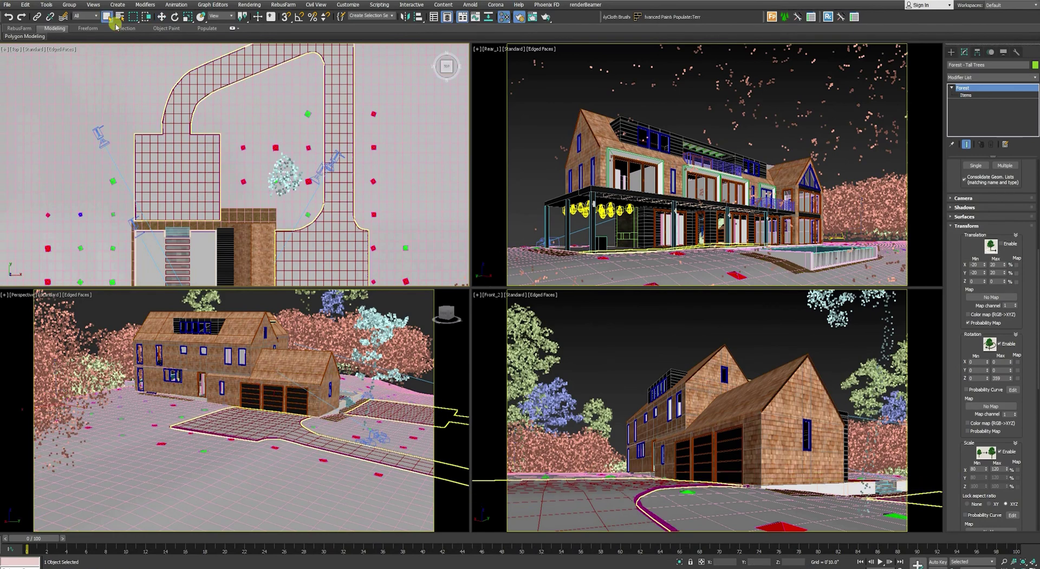
scroll(304, 162, "down", 6)
scroll(335, 179, "up", 6)
scroll(335, 179, "up", 6)
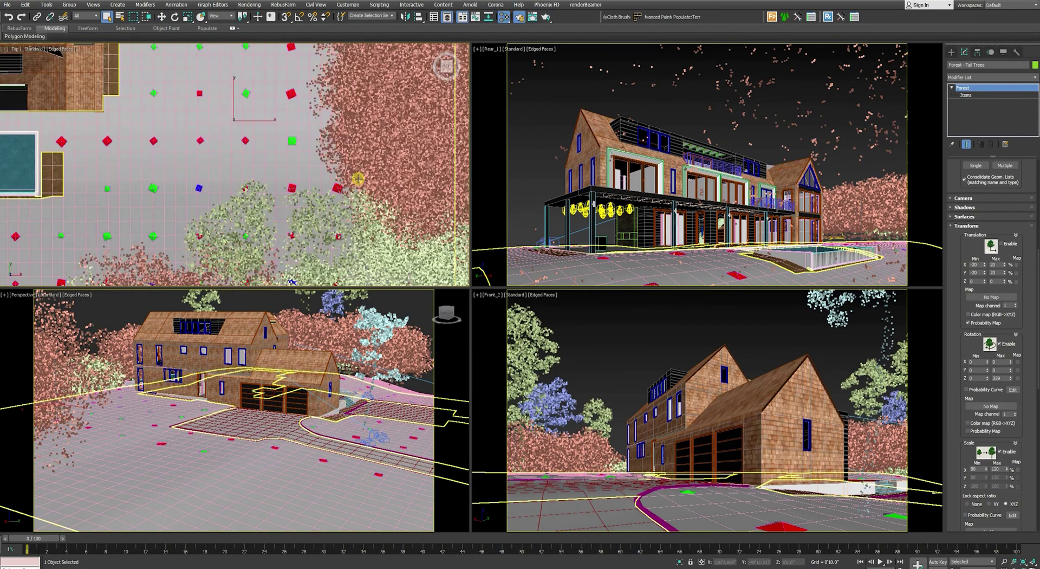
key("F3")
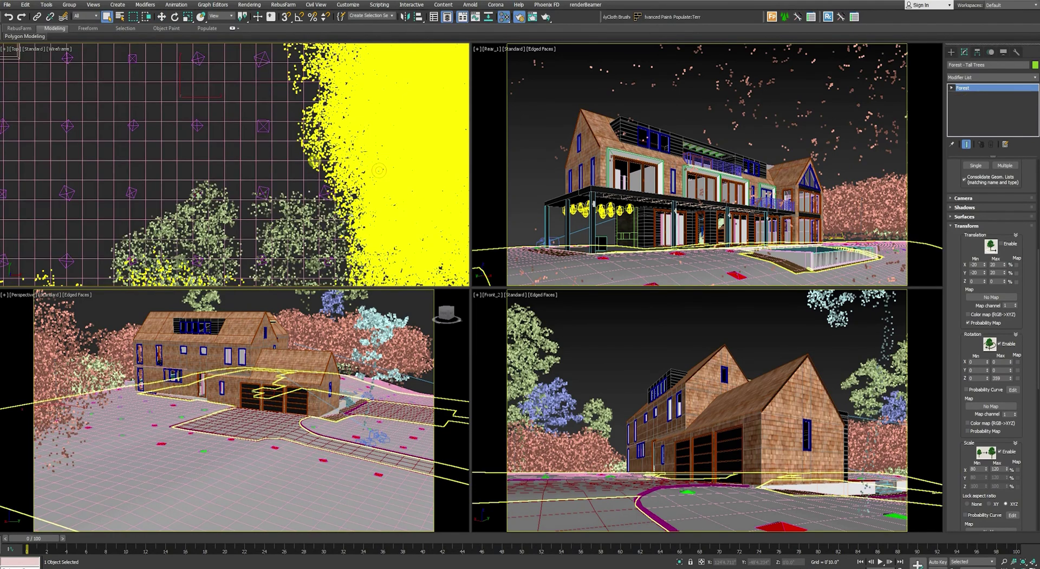
left_click(313, 159)
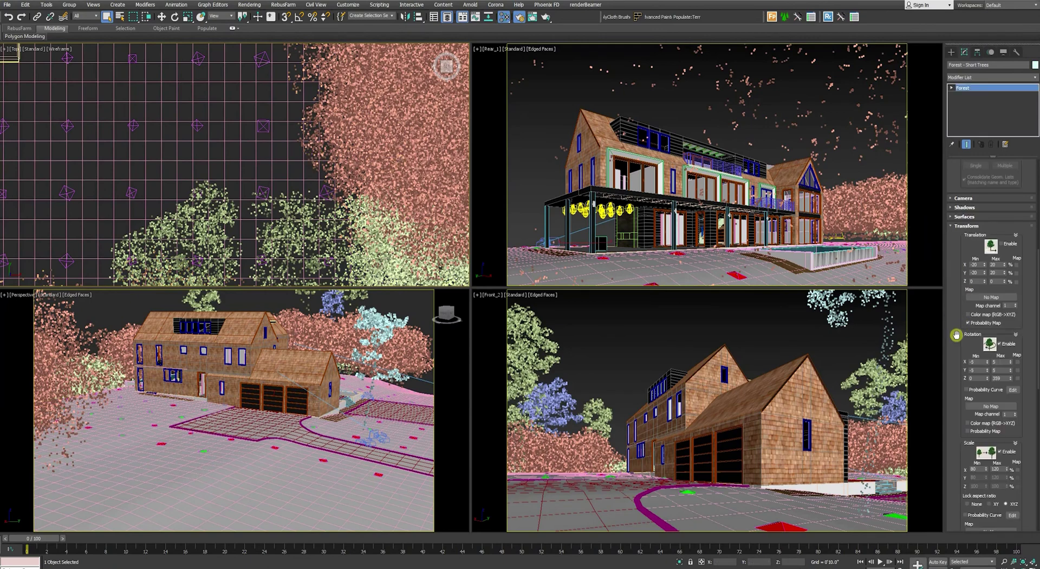
scroll(955, 340, "down", 10)
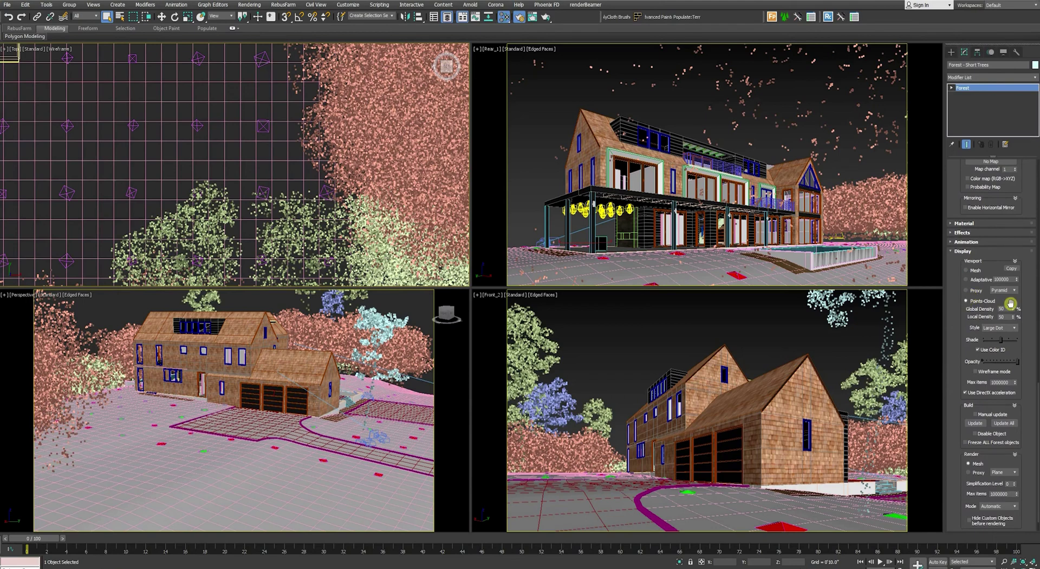
scroll(291, 141, "down", 3)
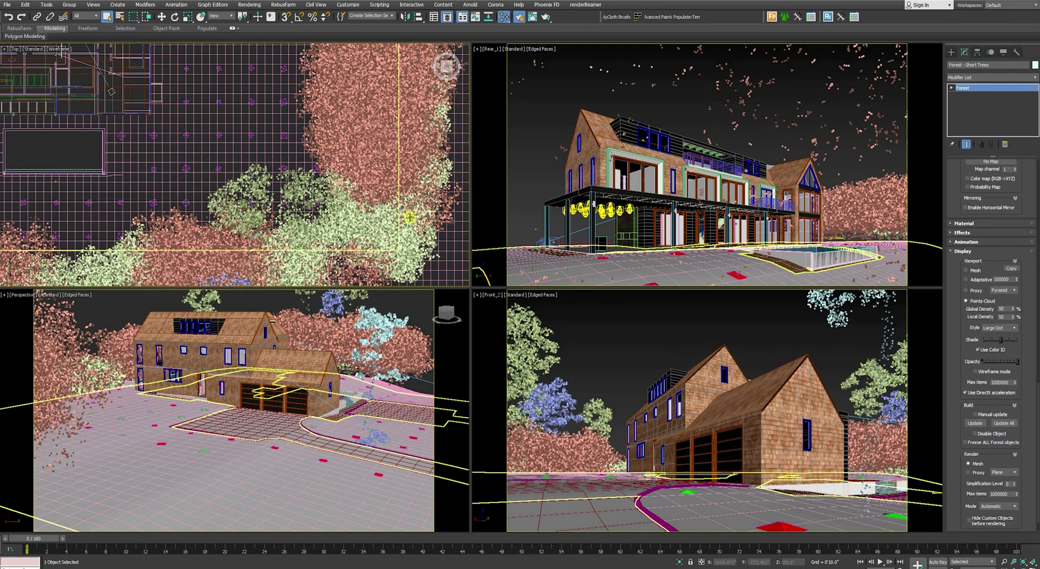
scroll(424, 227, "down", 2)
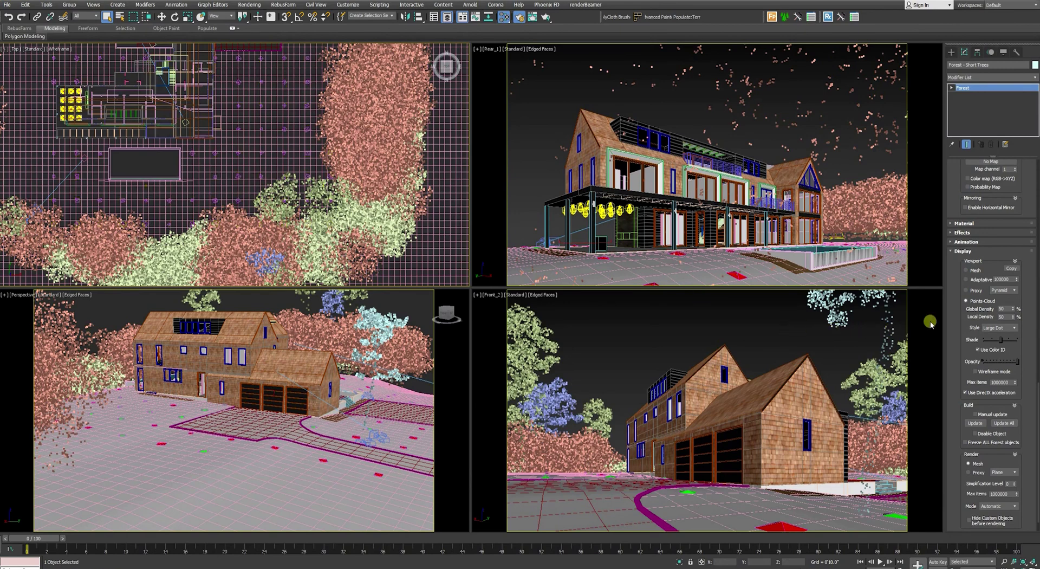
left_click(966, 290)
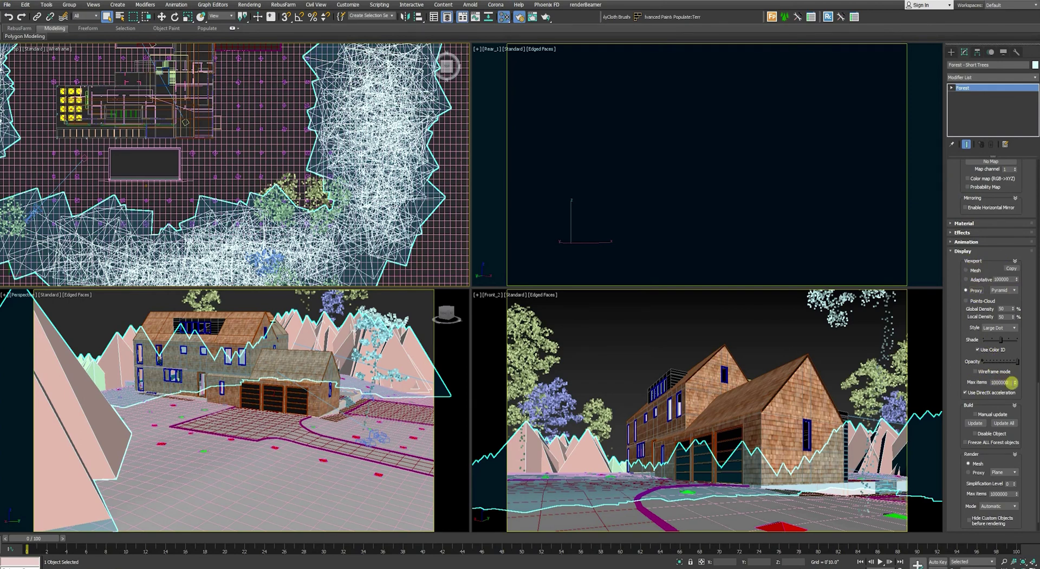
- Limit the Short Trees viewport display to 100 max items, then drag-select in the Front view
double_click(1003, 383)
type("100")
key("Return")
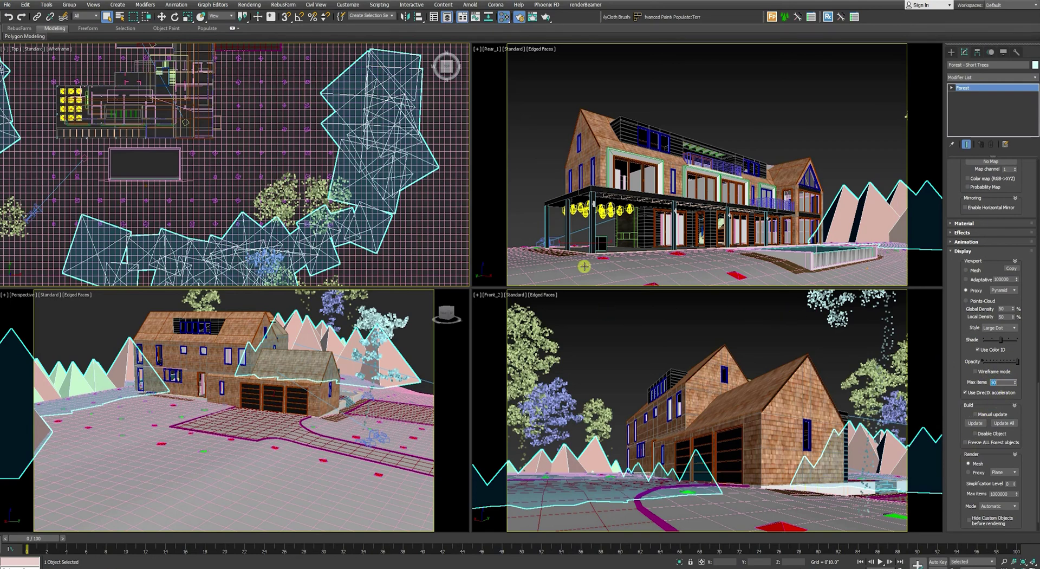
scroll(284, 151, "down", 4)
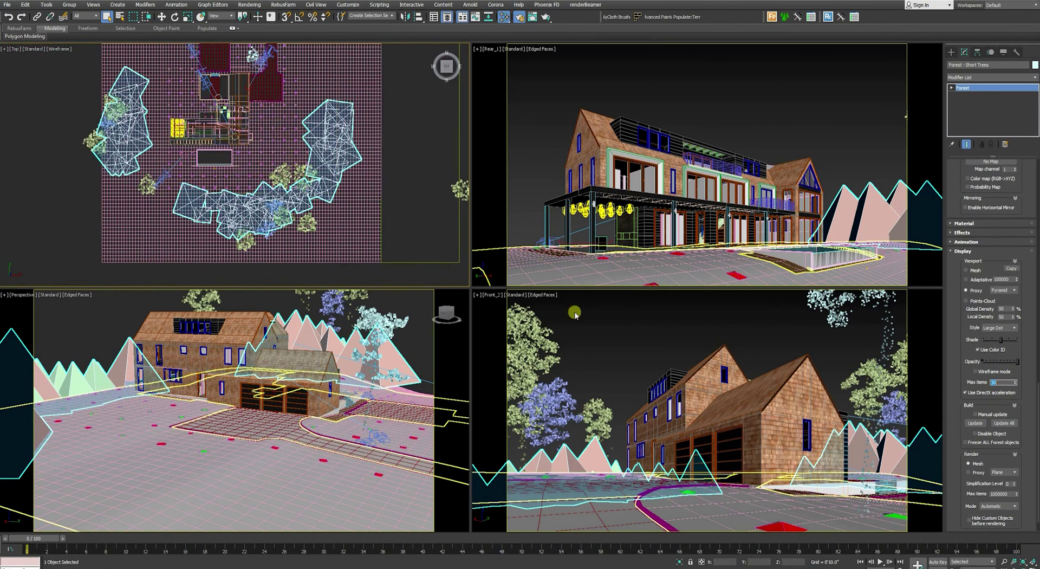
left_click_drag(569, 321, 536, 375)
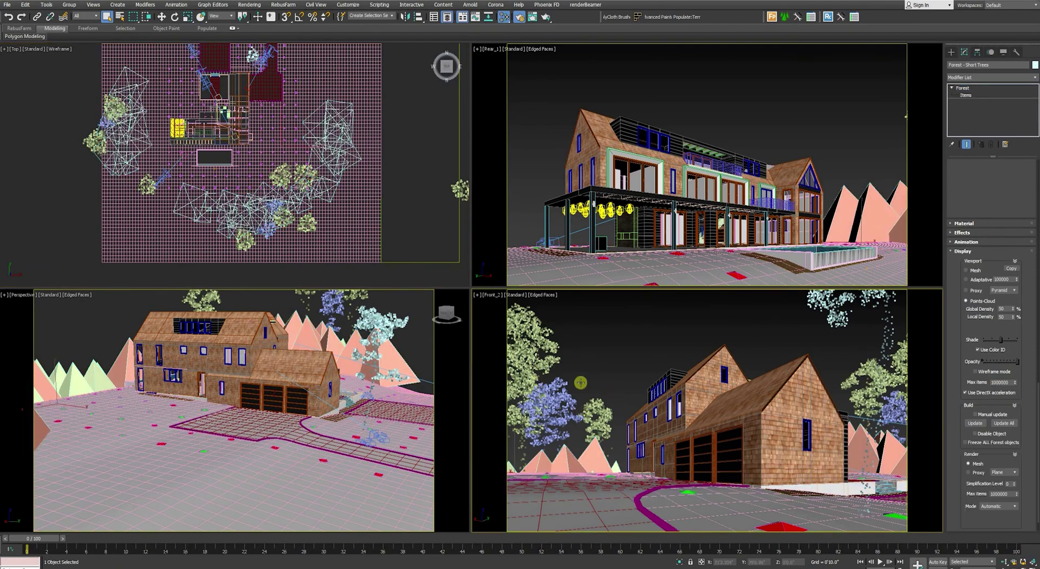
- Drag the V-Ray Frame Buffer back on-screen to show the house and pine render
scroll(235, 160, "down", 2)
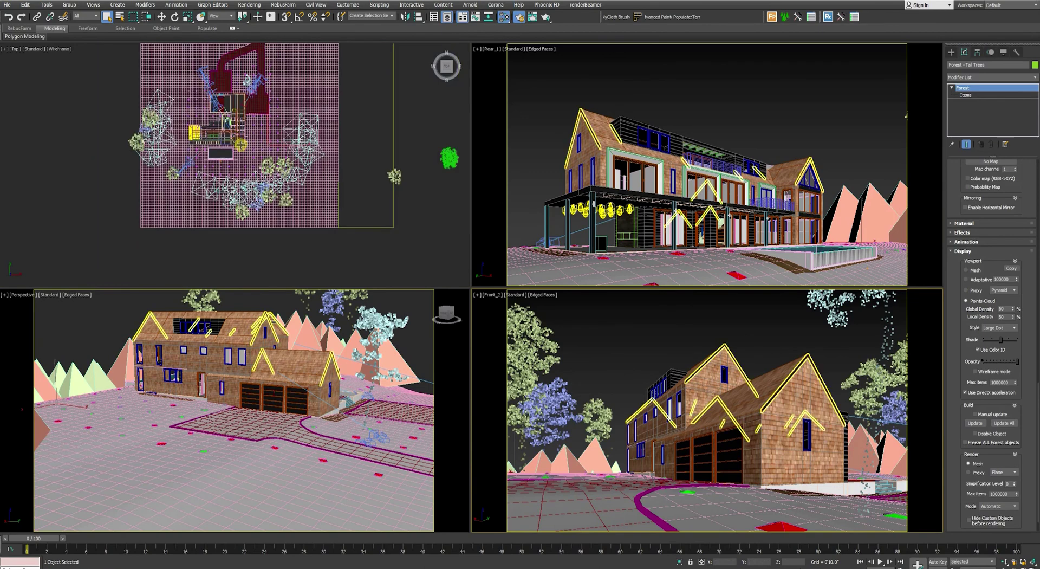
scroll(256, 96, "up", 8)
scroll(260, 97, "up", 3)
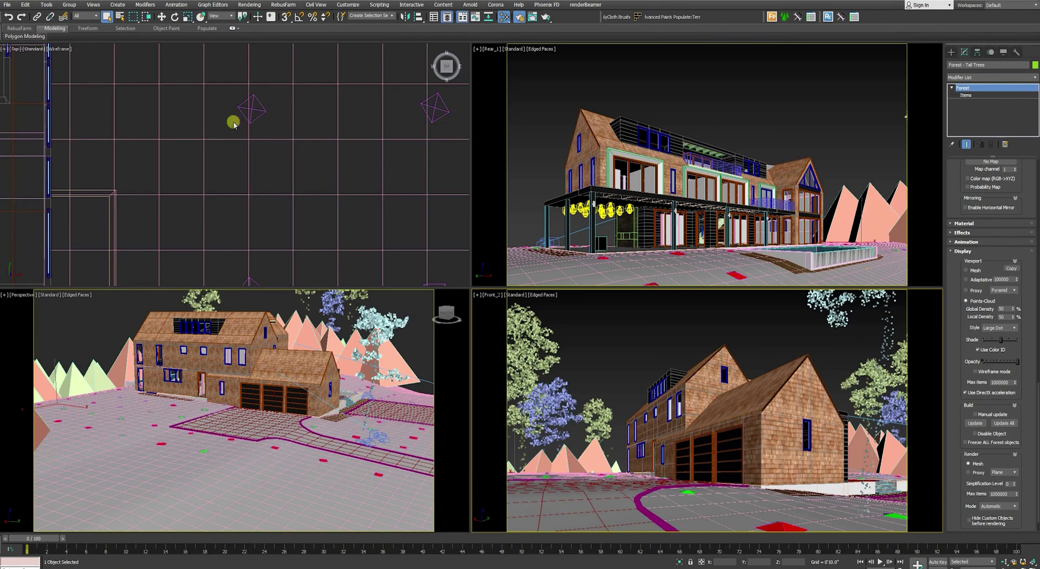
scroll(260, 123, "down", 3)
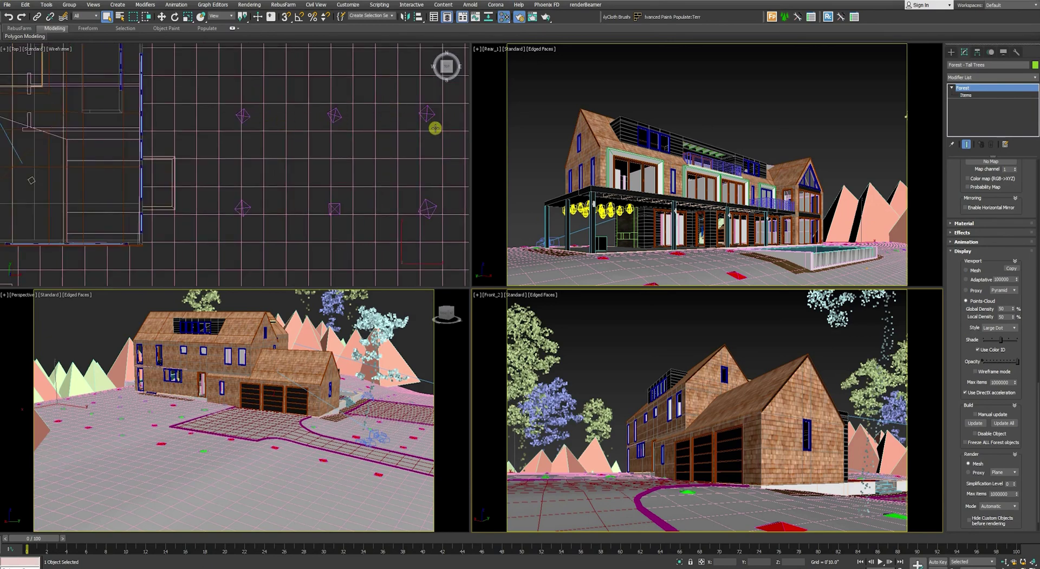
scroll(361, 173, "down", 2)
scroll(303, 142, "up", 4)
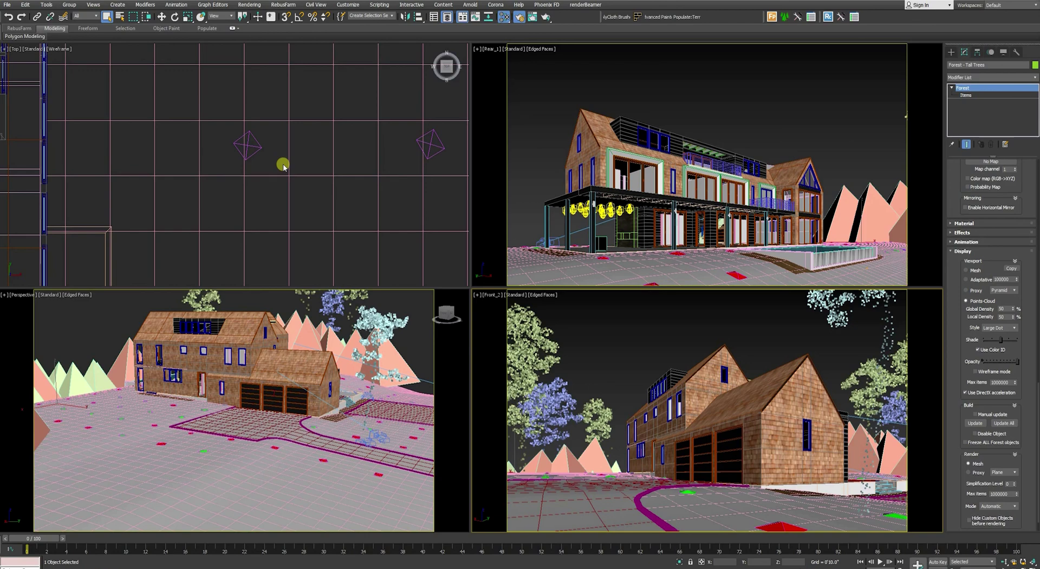
left_click_drag(6, 162, 742, 147)
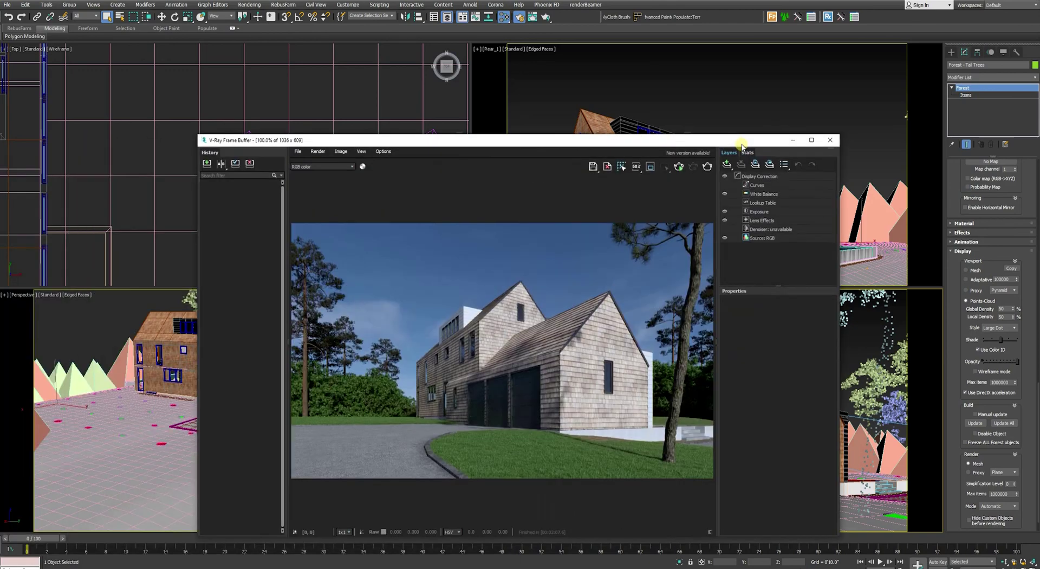